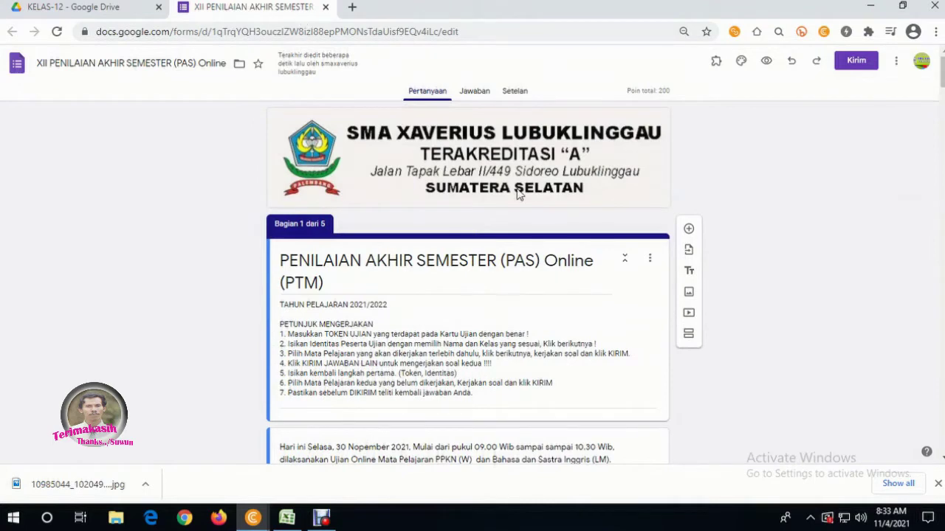
- Review the exam form's opening sections and the full list of participant names in the NAMA PESERTA question
scroll(517, 191, "down", 1)
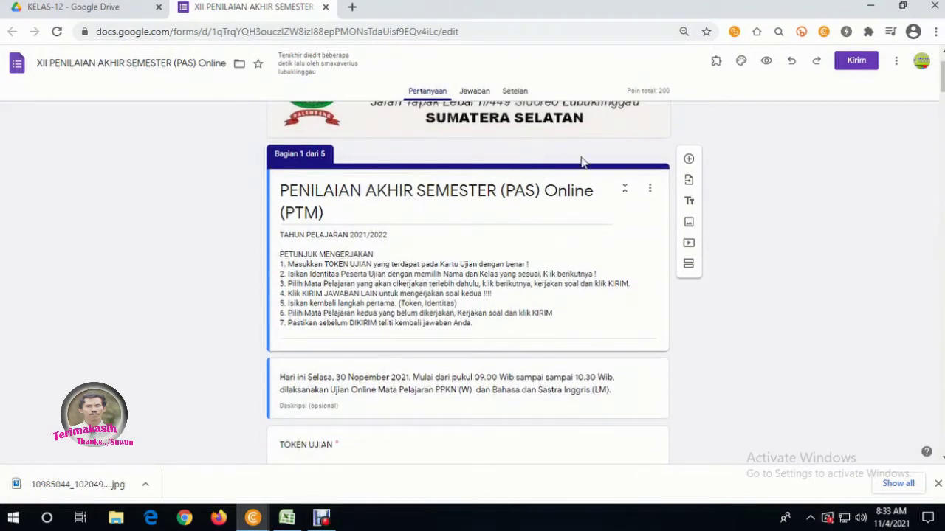
scroll(578, 219, "down", 4)
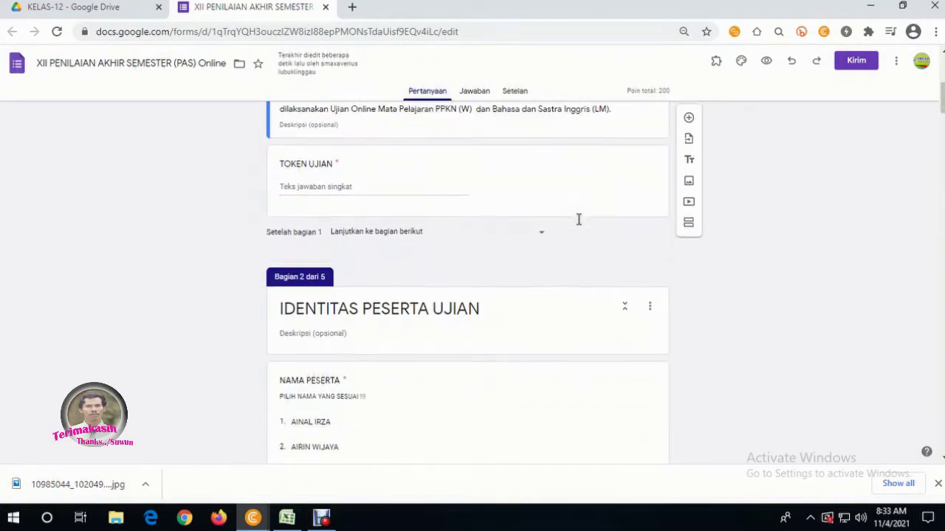
scroll(579, 219, "down", 2)
left_click(526, 197)
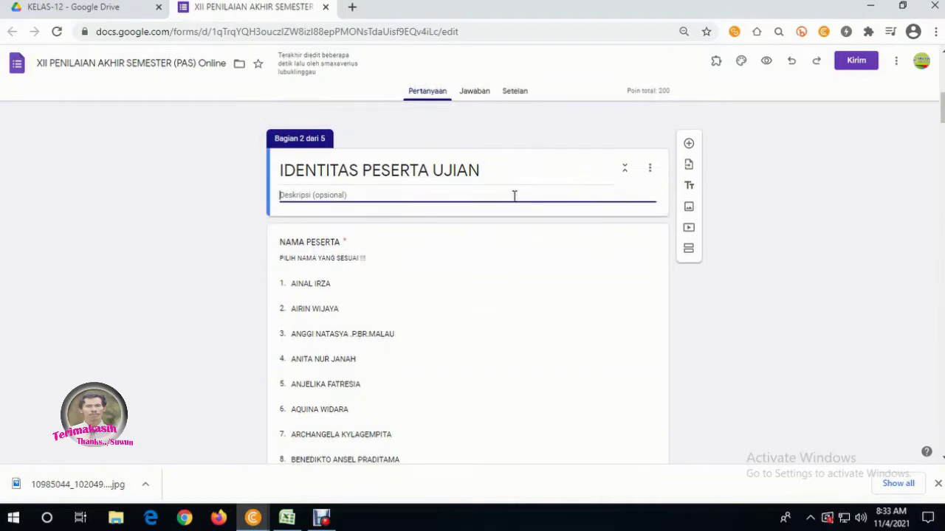
left_click(488, 260)
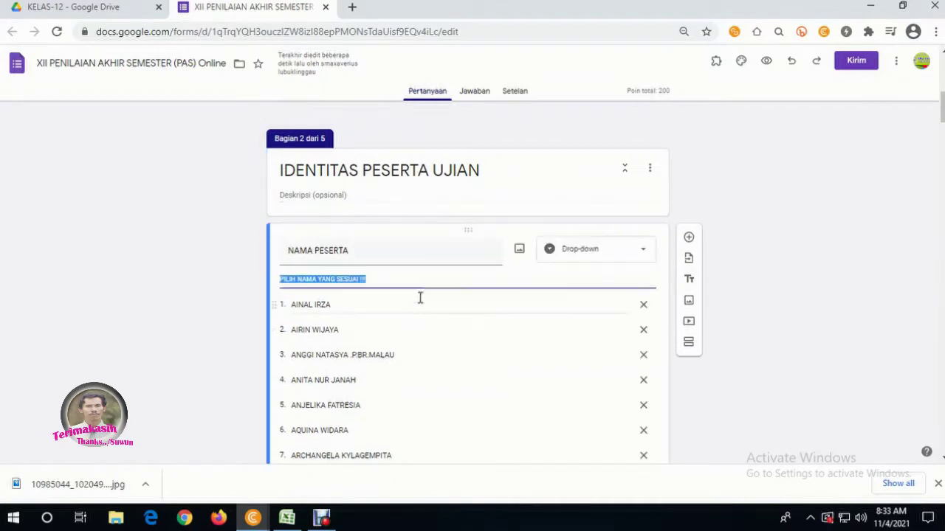
scroll(359, 266, "down", 1)
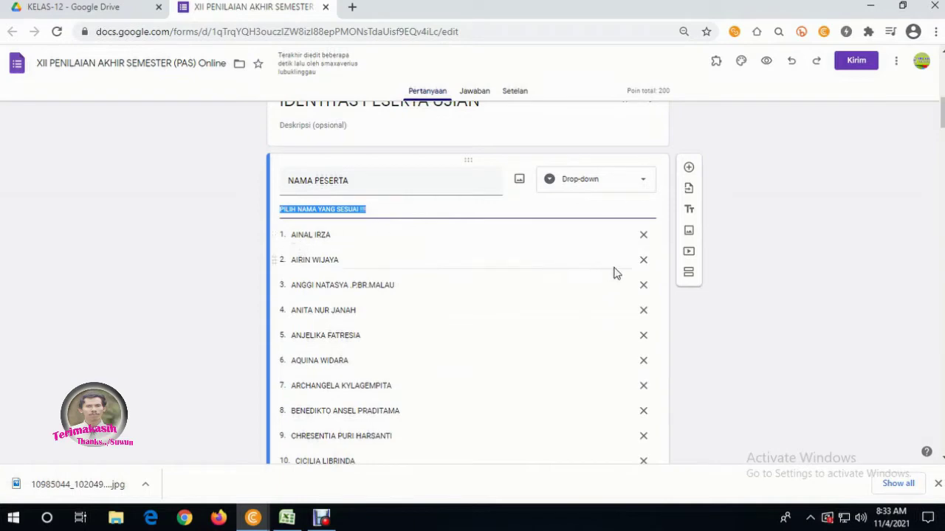
scroll(438, 278, "down", 18)
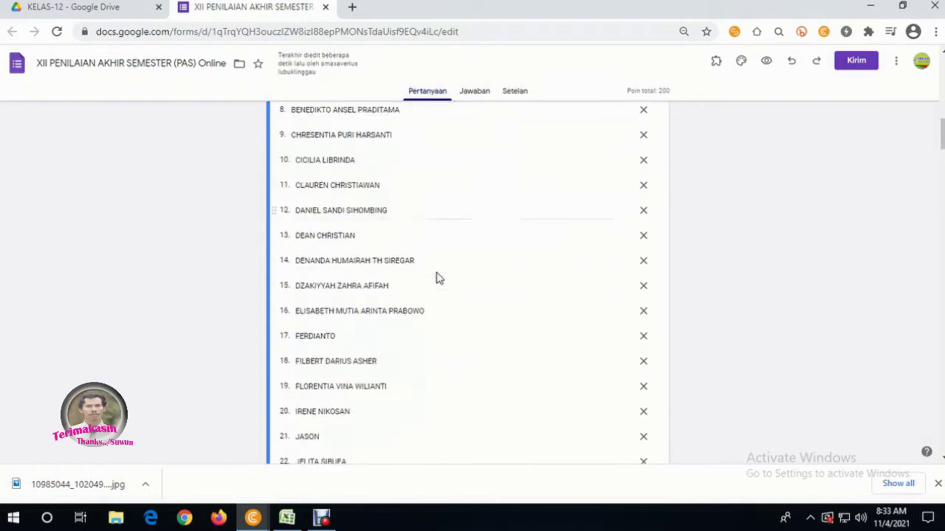
scroll(438, 275, "down", 20)
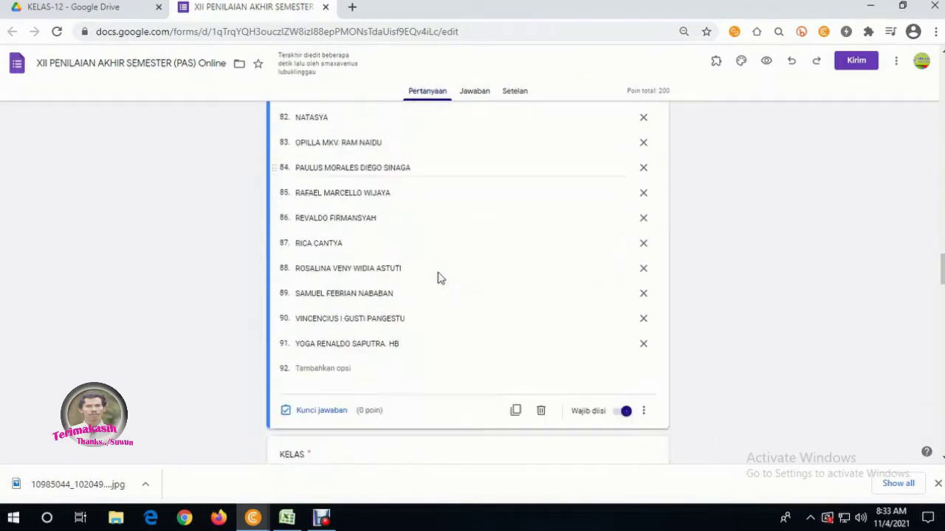
scroll(439, 273, "up", 10)
scroll(548, 274, "up", 20)
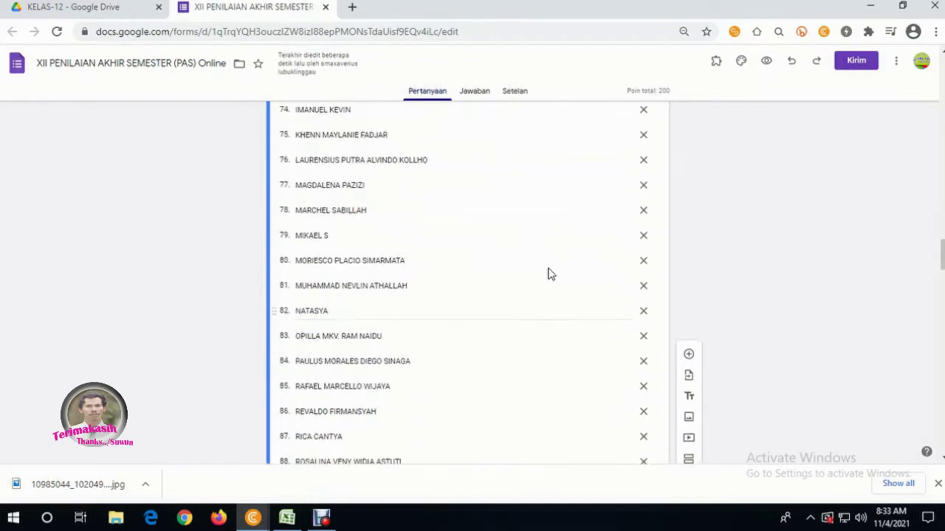
scroll(548, 273, "up", 11)
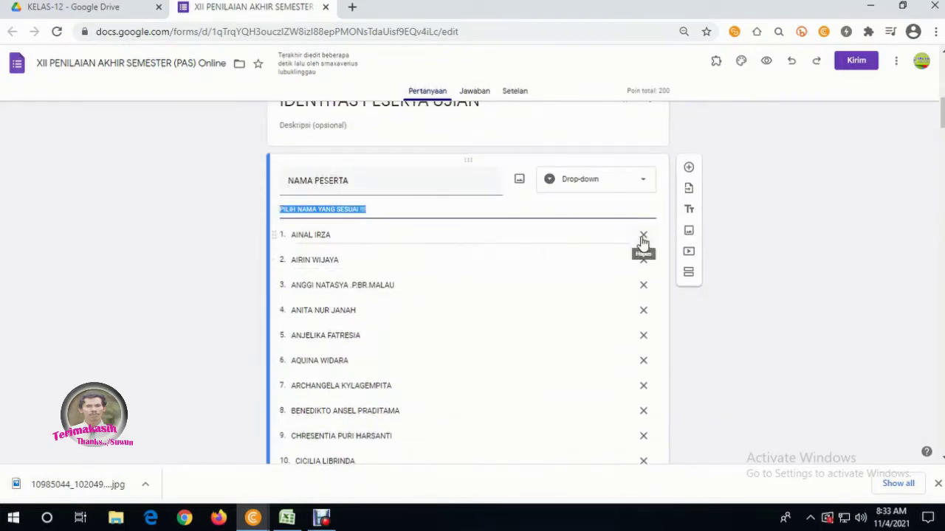
- Delete the old participant names from the NAMA PESERTA drop-down question until only one option remains
left_click(643, 236)
left_click(642, 236)
left_click(643, 236)
left_click(643, 236)
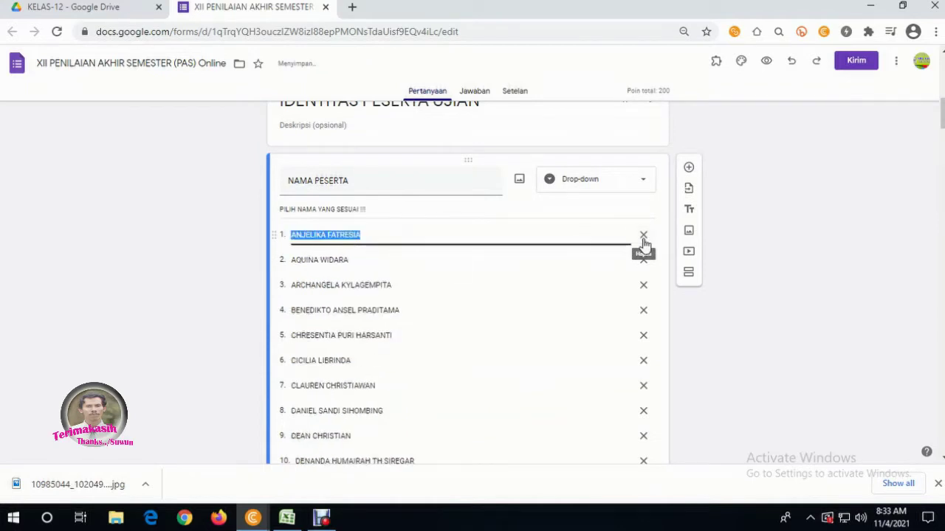
left_click(643, 236)
left_click(643, 236)
left_click(643, 236)
left_click(643, 236)
left_click(643, 236)
left_click(643, 237)
left_click(643, 236)
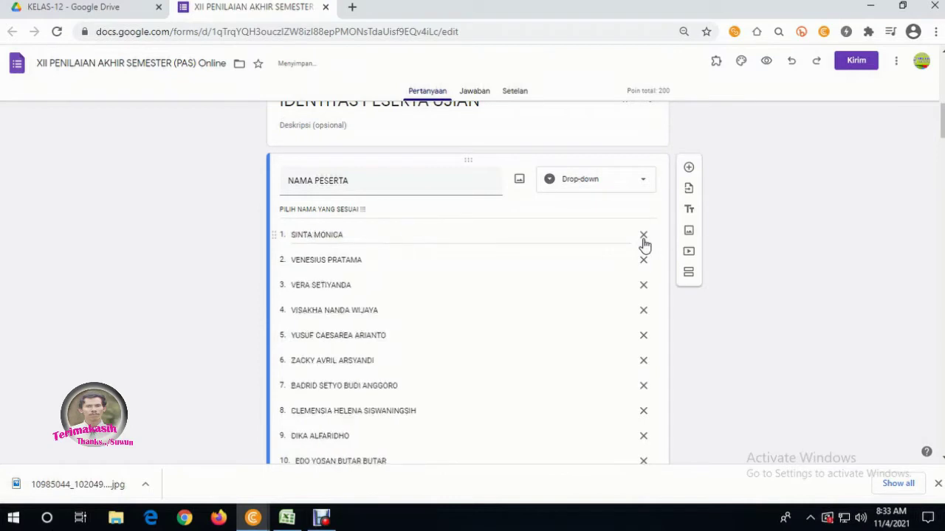
left_click(643, 241)
left_click(644, 241)
left_click(643, 241)
left_click(643, 241)
left_click(644, 242)
left_click(644, 242)
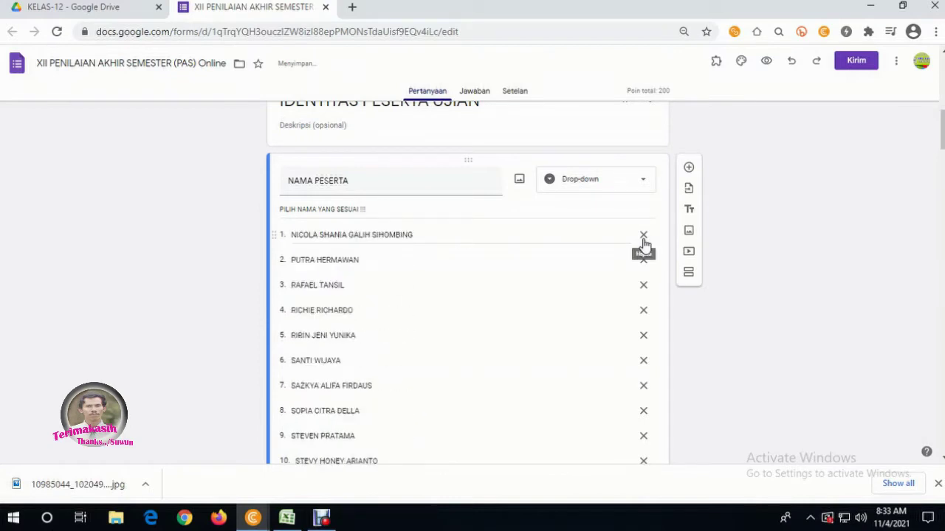
left_click(644, 241)
left_click(644, 241)
left_click(644, 241)
left_click(644, 241)
left_click(644, 242)
left_click(644, 241)
triple_click(643, 241)
triple_click(644, 242)
double_click(643, 242)
triple_click(643, 241)
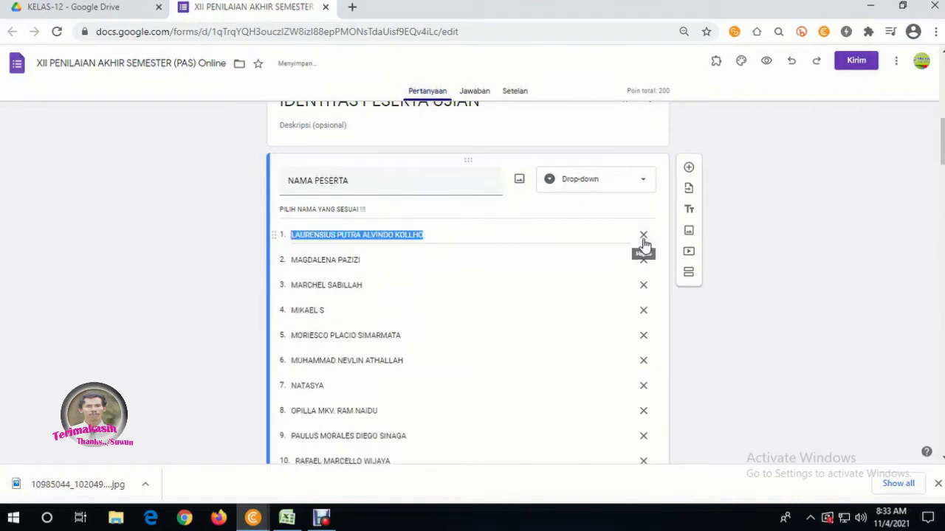
triple_click(643, 242)
triple_click(643, 241)
double_click(643, 242)
double_click(643, 241)
double_click(644, 241)
left_click(643, 241)
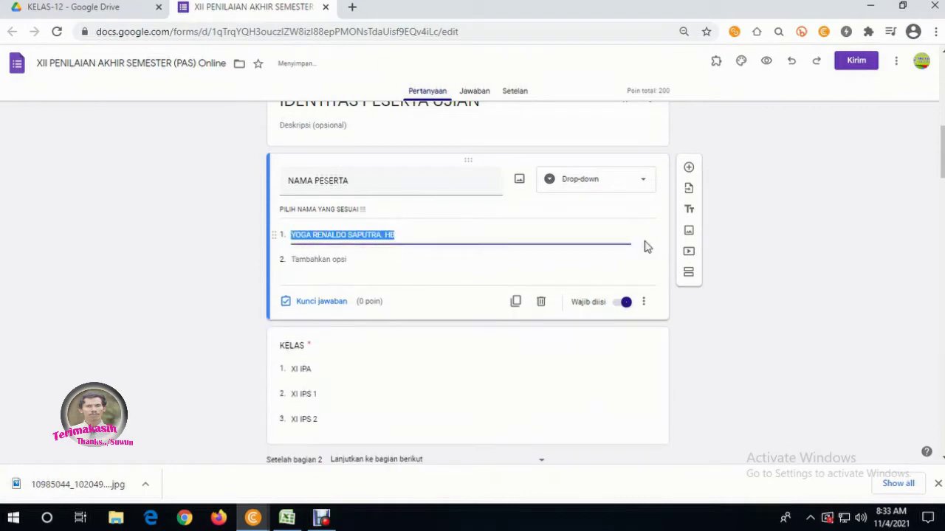
- Clear the last remaining participant name from the first option of the NAMA PESERTA question
left_click(208, 287)
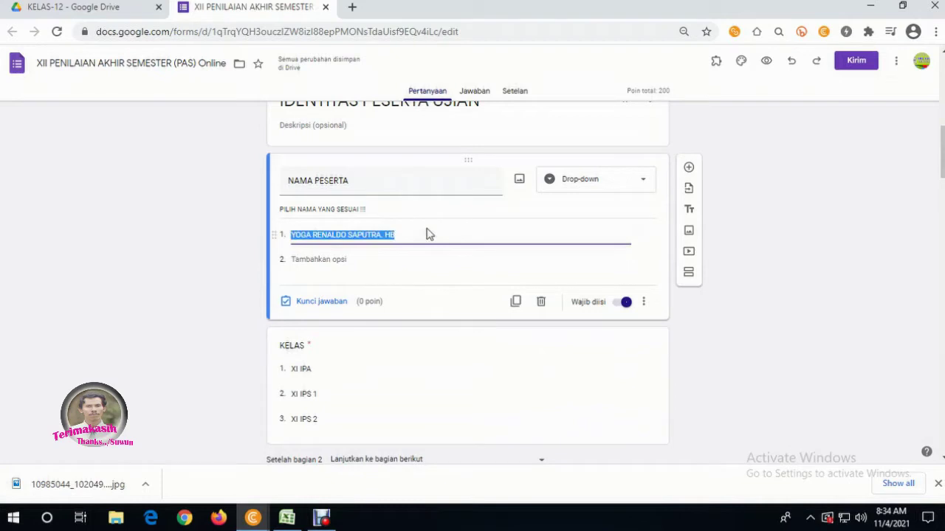
key("BackSpace")
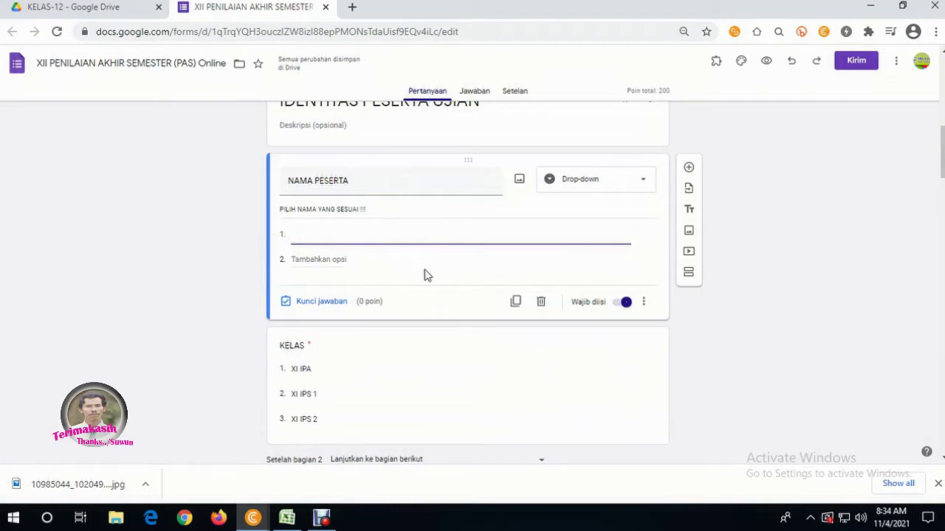
left_click(211, 329)
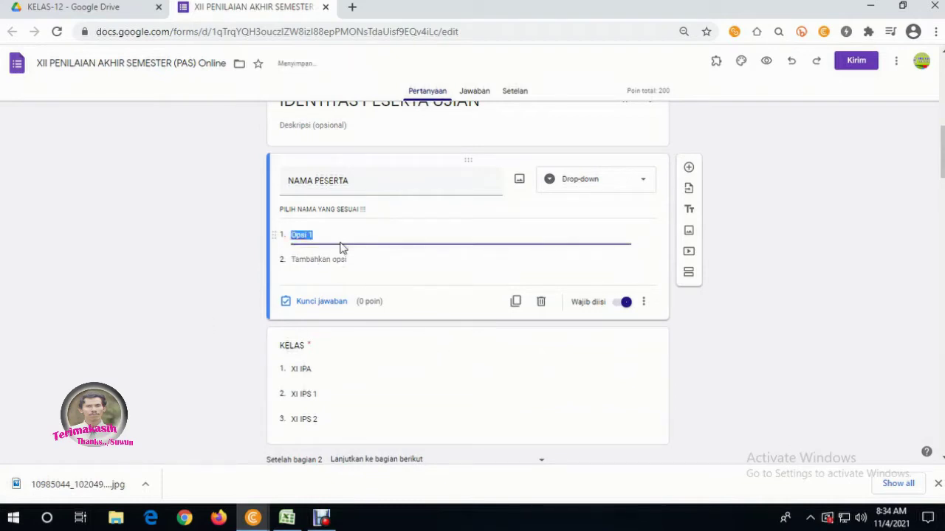
scroll(404, 220, "up", 2)
scroll(406, 223, "down", 2)
- Switch to the Excel workbook DATABASE TOKEN UJIAN SEMESTER GANJIL and hide the exam token column D
left_click(324, 518)
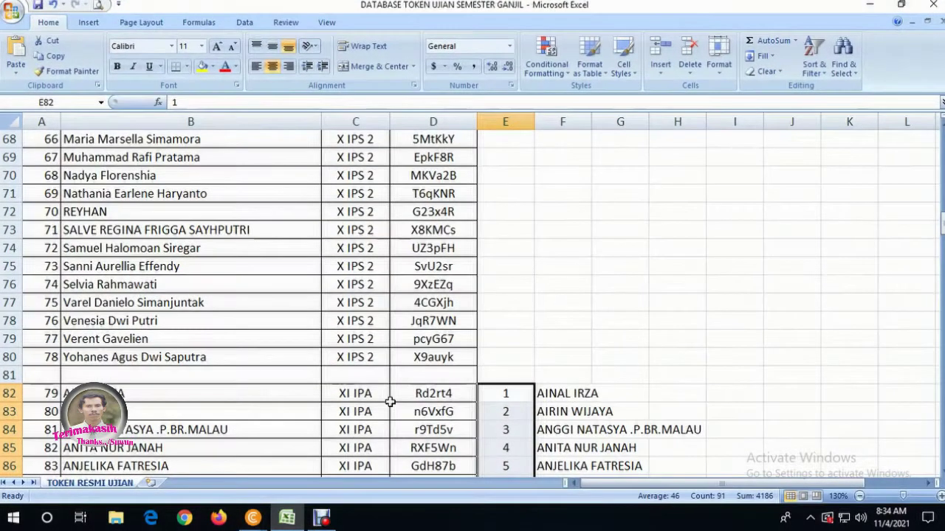
scroll(337, 358, "down", 2)
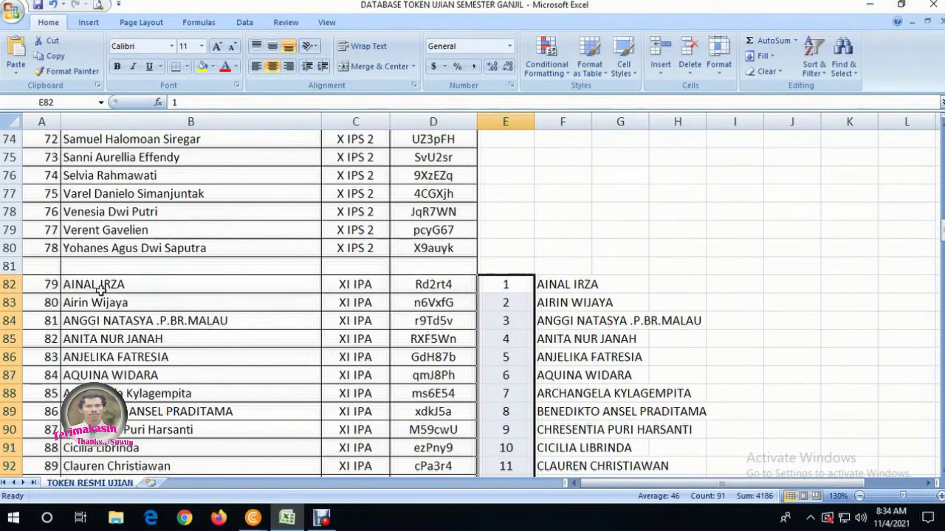
scroll(159, 265, "down", 2)
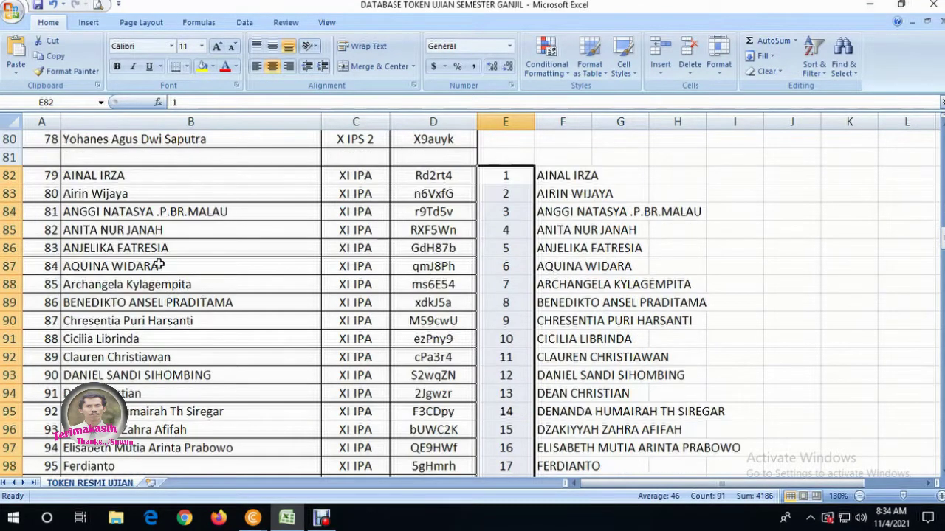
scroll(310, 190, "down", 10)
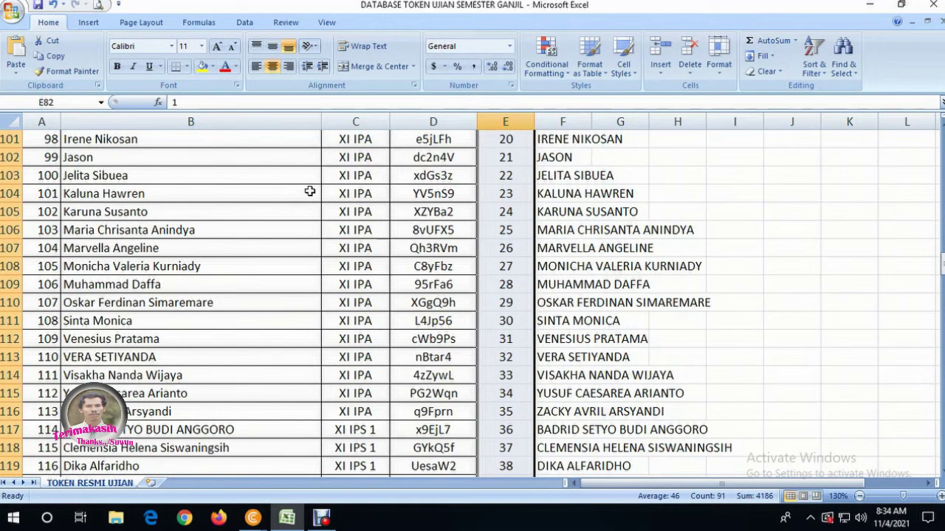
left_click(452, 122)
left_click(718, 58)
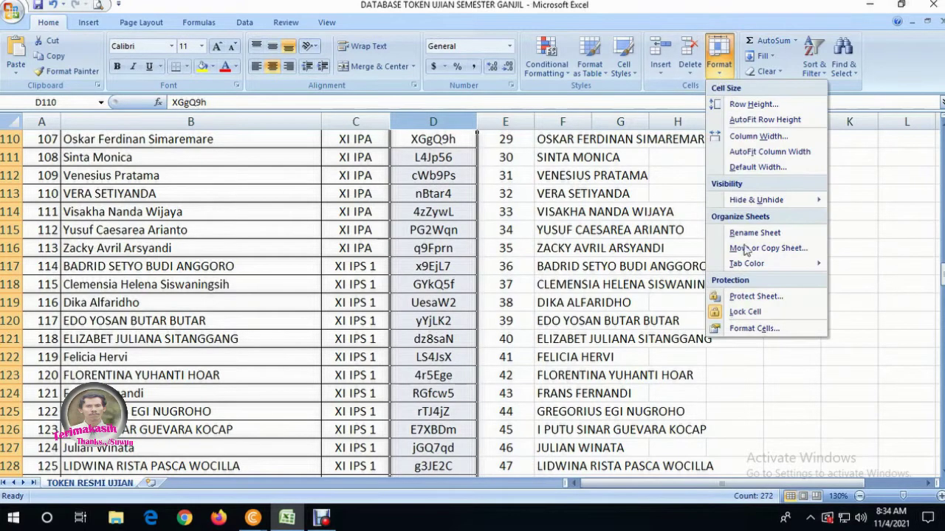
mouse_move(796, 206)
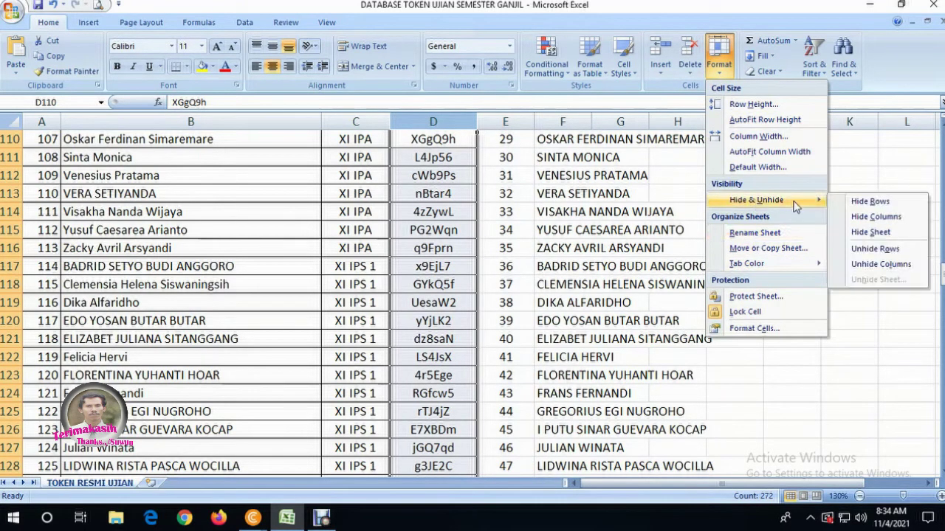
left_click(874, 216)
- Enter the formula =UPPER(B174) in cell F174, beside the first class XII IPA 1 student
scroll(460, 276, "up", 2)
scroll(460, 276, "down", 19)
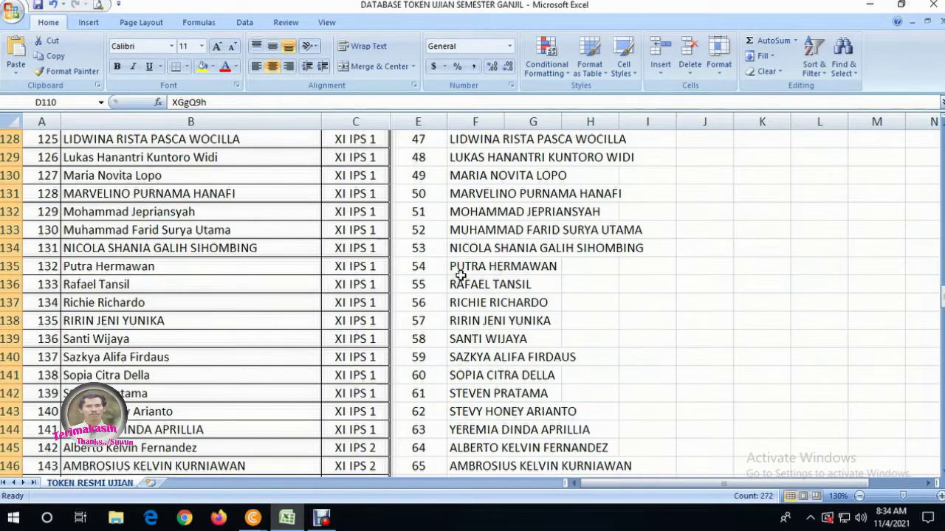
scroll(460, 276, "down", 3)
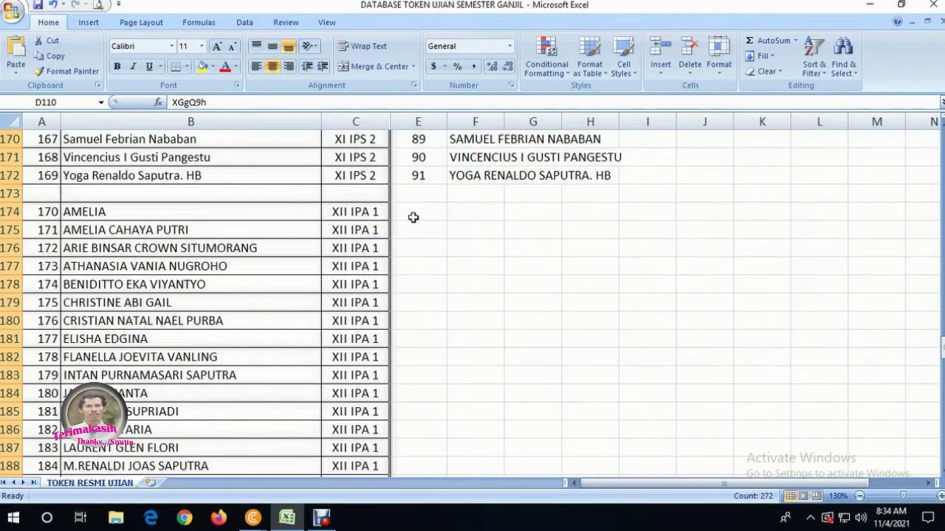
left_click(409, 209)
scroll(133, 342, "down", 20)
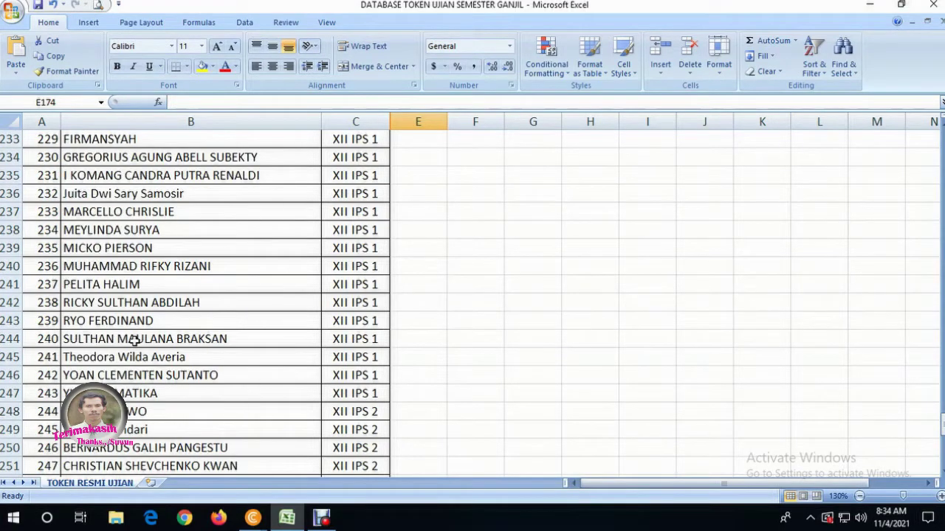
scroll(133, 338, "up", 20)
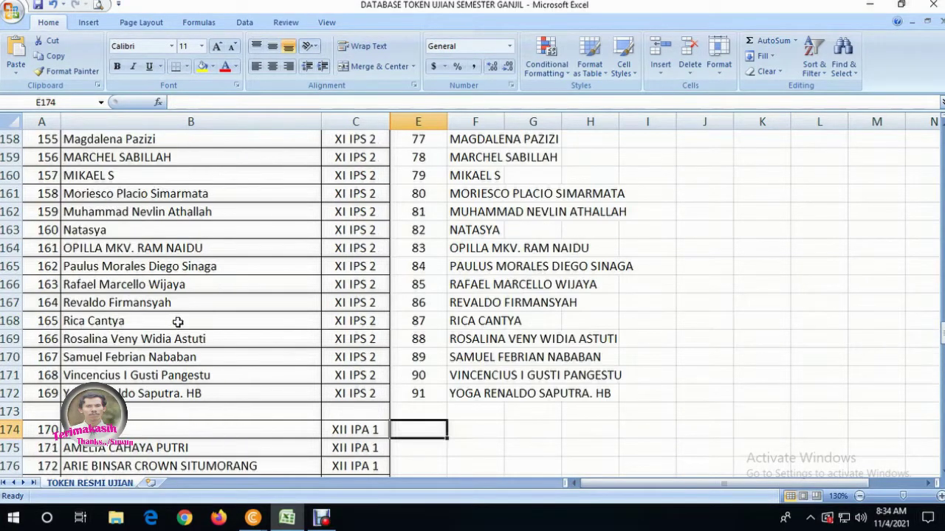
scroll(174, 323, "down", 3)
key("Right")
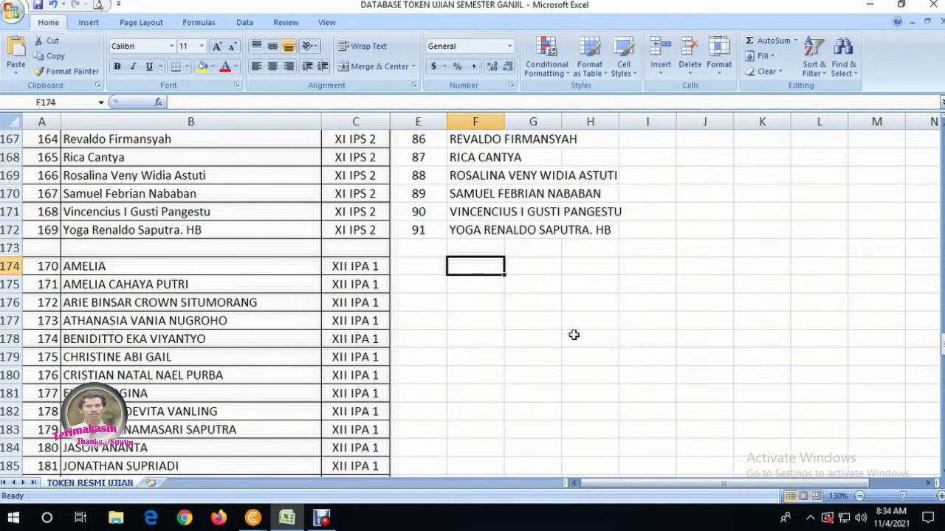
type("=UPP")
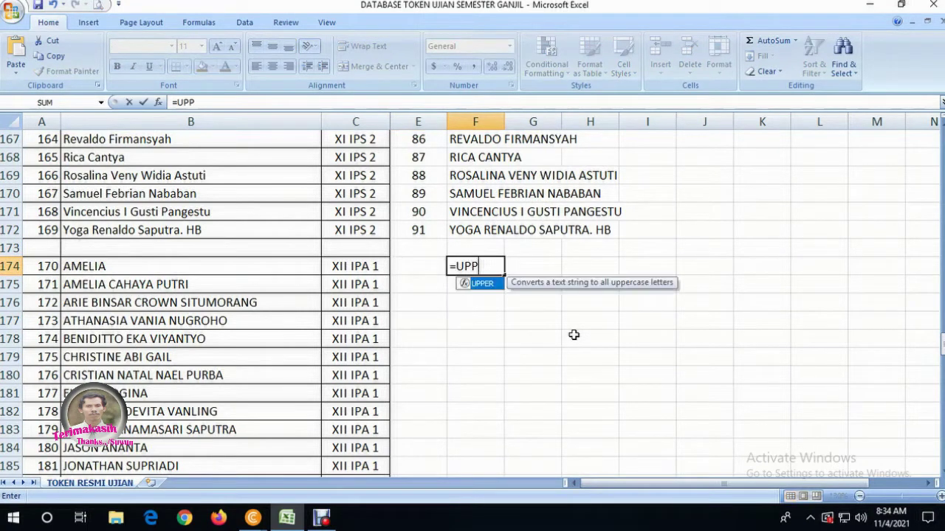
type("ER(")
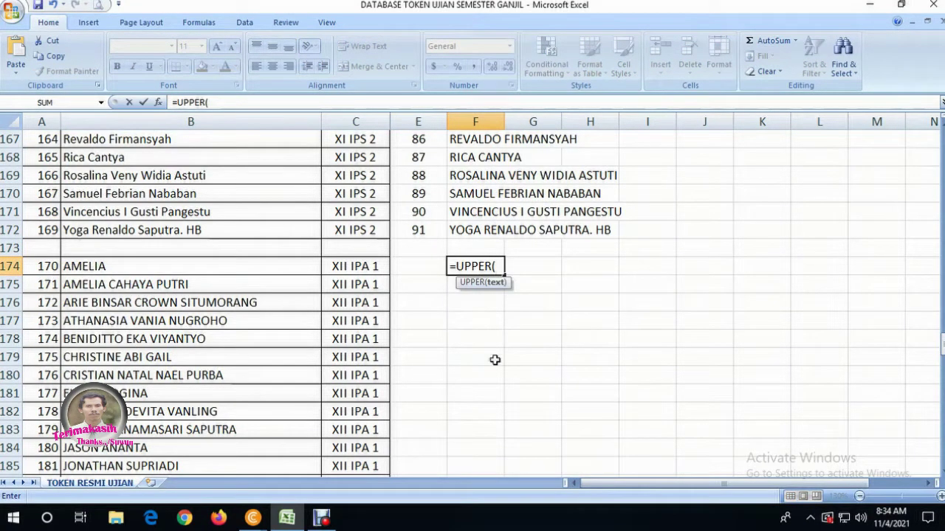
left_click(118, 270)
key("Return")
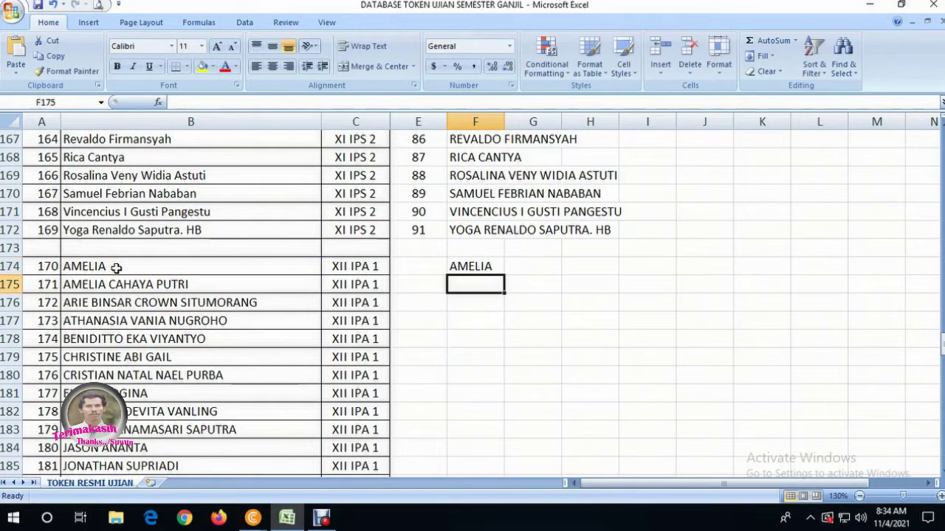
- Fill the UPPER formula from F174 down column F alongside the class XII student names, and reselect F174
key("Up")
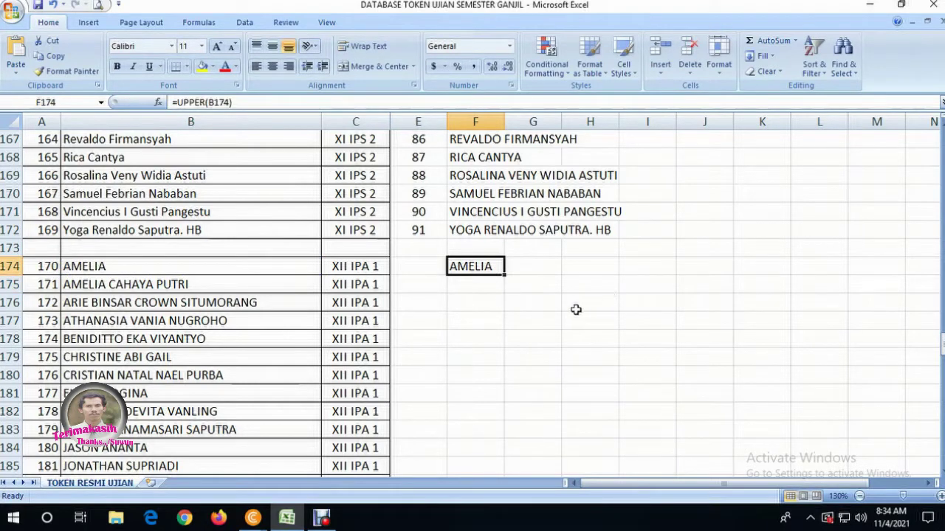
left_click_drag(507, 277, 514, 451)
scroll(557, 358, "up", 20)
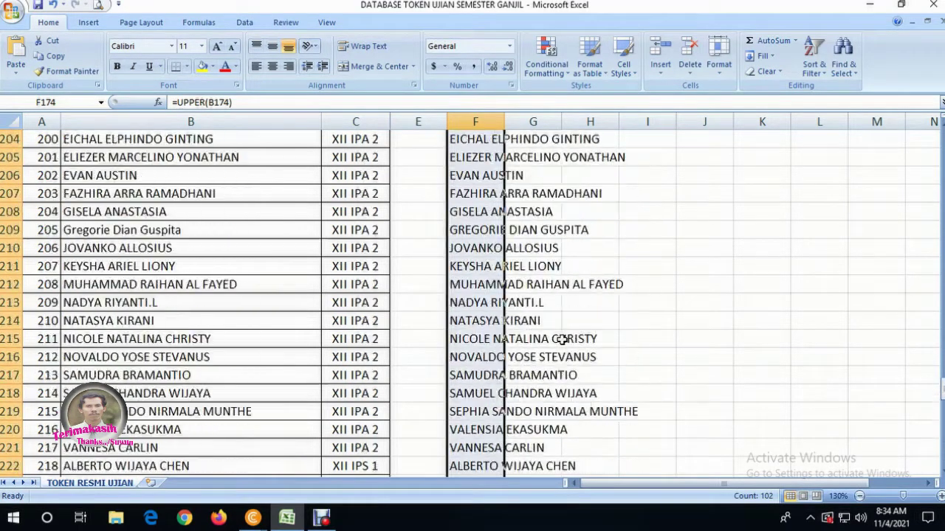
scroll(560, 329, "up", 4)
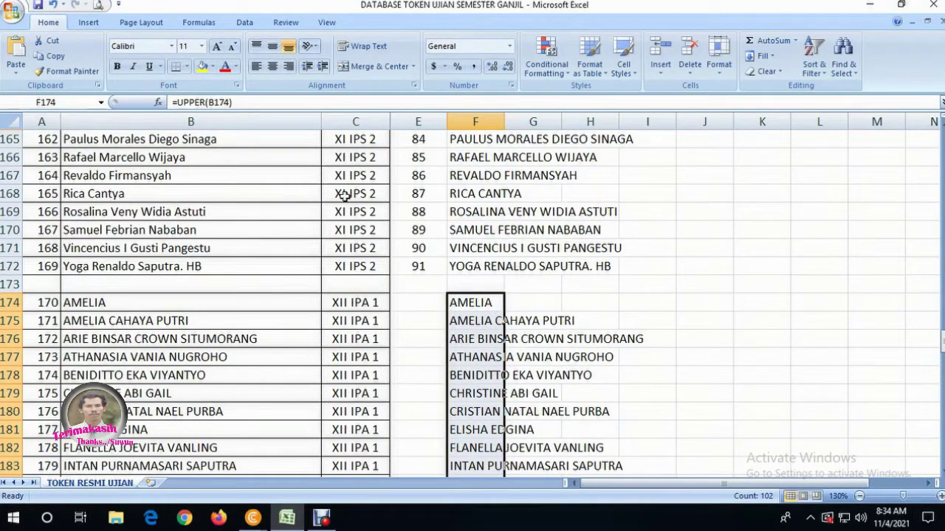
left_click(467, 302)
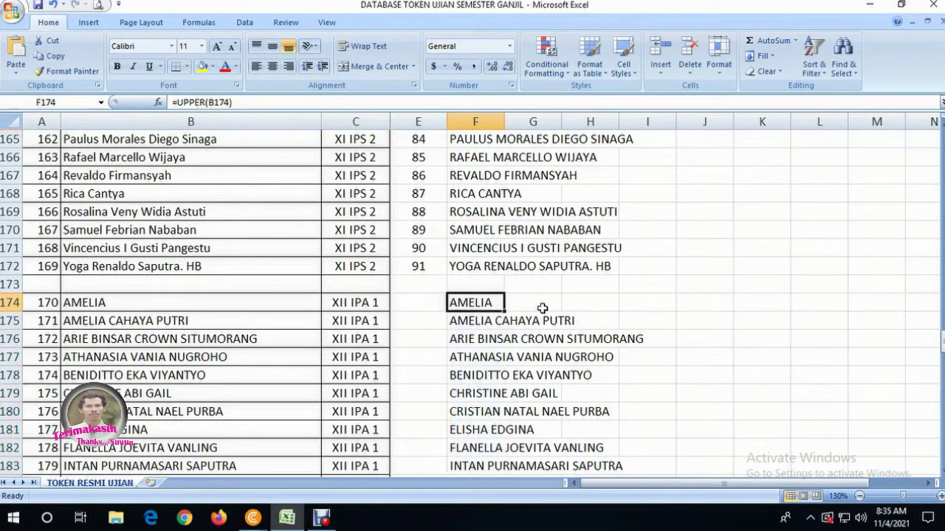
- Copy the uppercase class XII names in F174:F275 and paste them back over the formulas as values
scroll(543, 308, "down", 20)
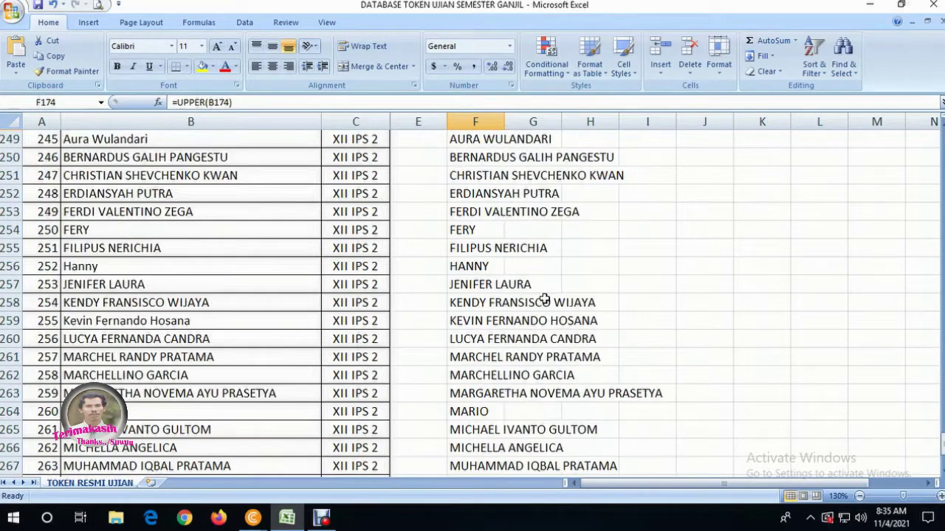
scroll(544, 298, "down", 6)
left_click(479, 284, "shift")
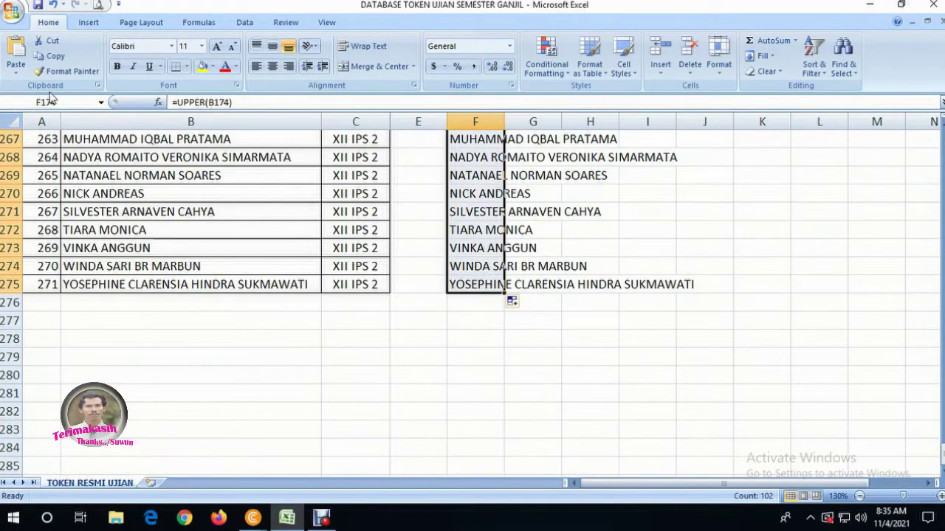
key("ctrl+c")
scroll(417, 347, "up", 17)
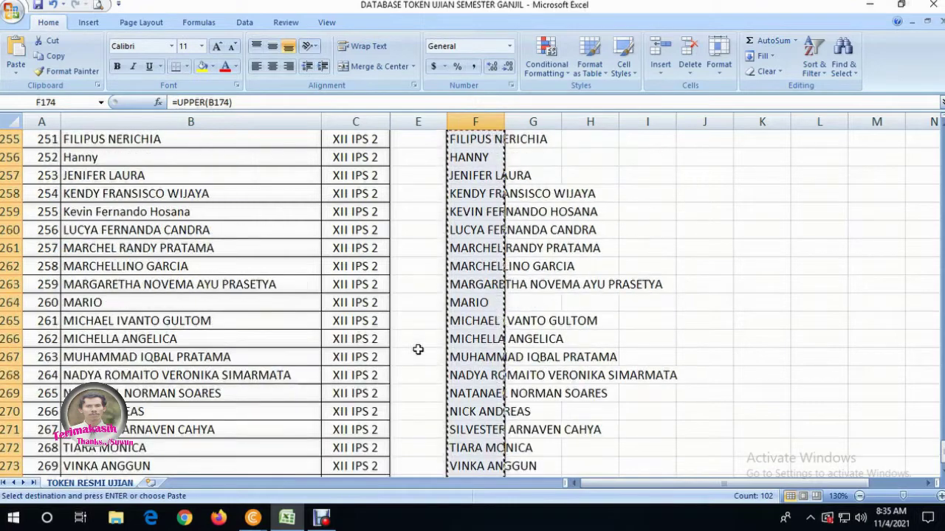
left_click(15, 68)
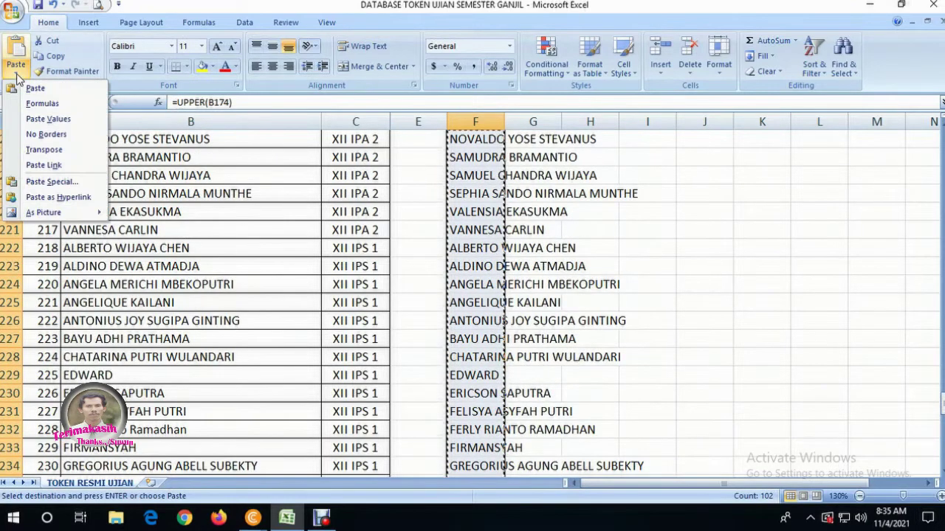
left_click(45, 121)
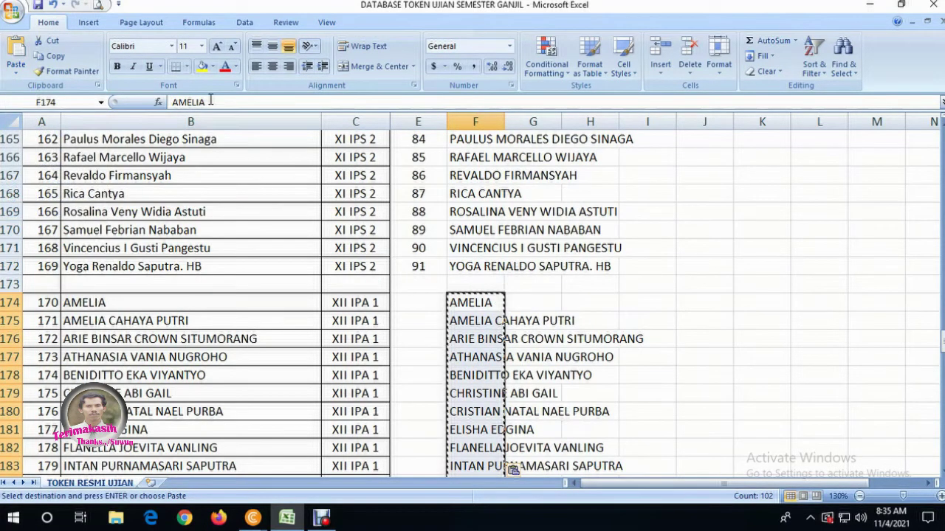
- Select and copy the full class XII name list in F174:F275
left_click(470, 340)
left_click(472, 303)
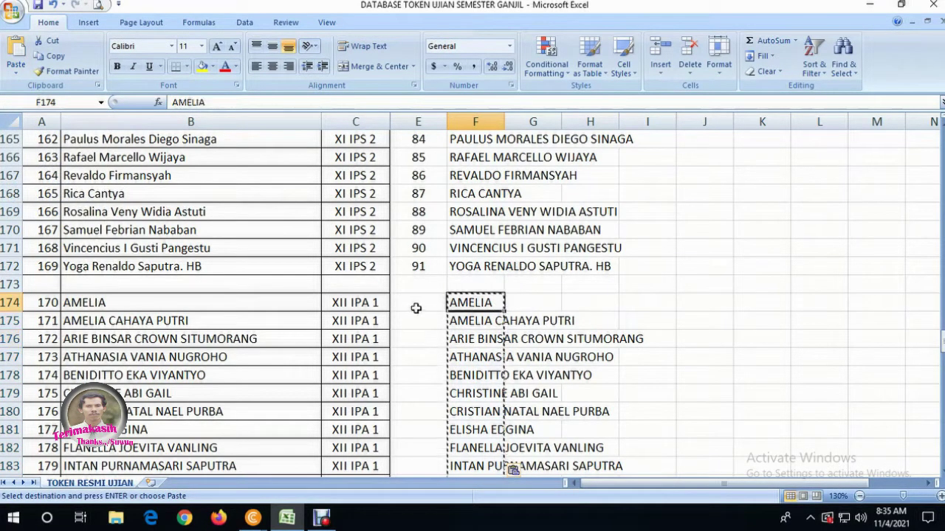
left_click(416, 306)
left_click(473, 304)
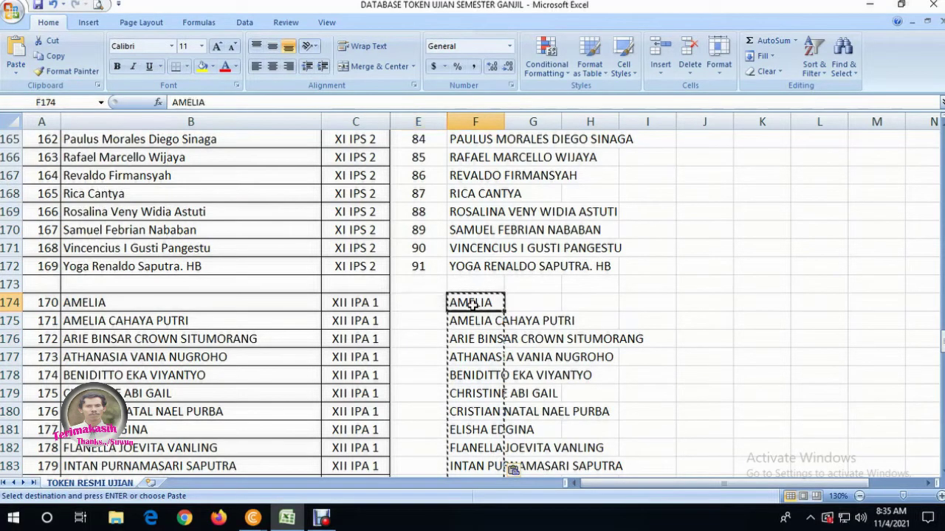
scroll(476, 334, "down", 18)
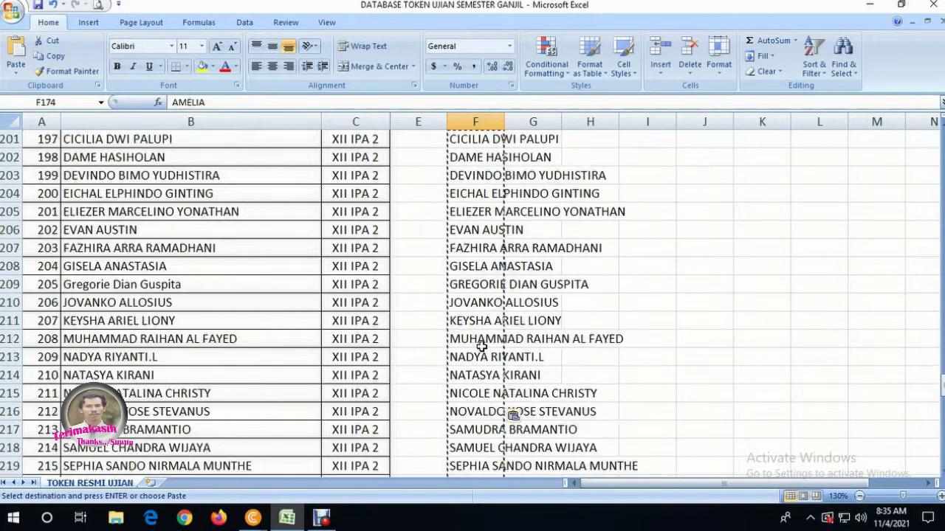
scroll(481, 345, "down", 19)
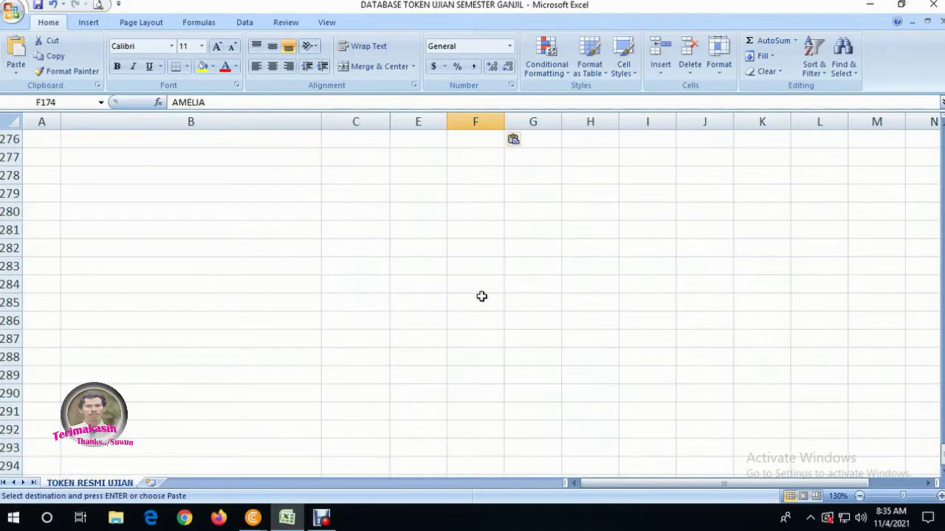
scroll(481, 297, "up", 4)
left_click(483, 338, "shift")
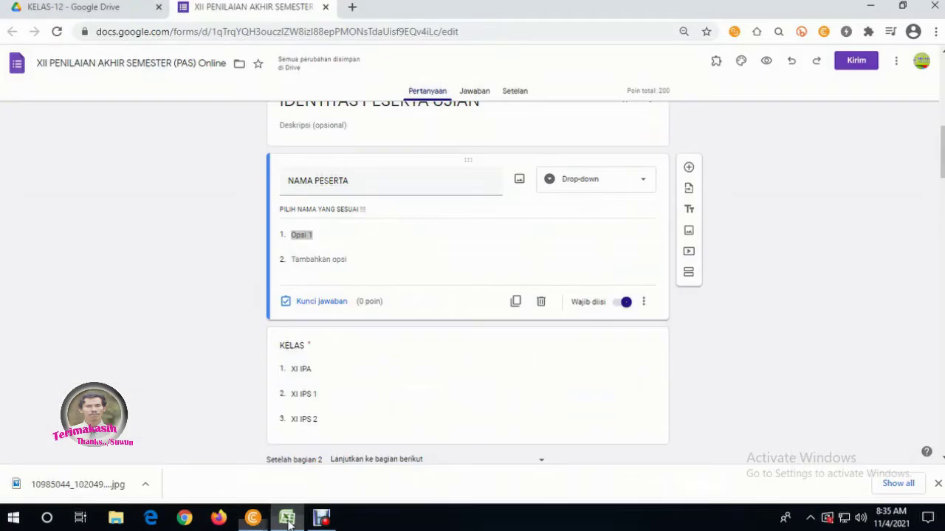
- Switch to the Google Form and paste the copied class XII names into the first NAMA PESERTA option
left_click(253, 518)
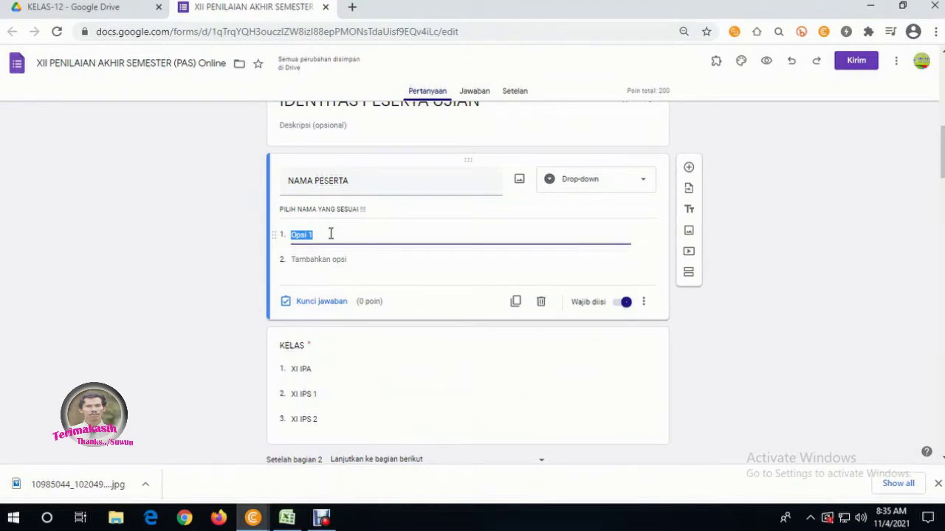
key("ctrl+v")
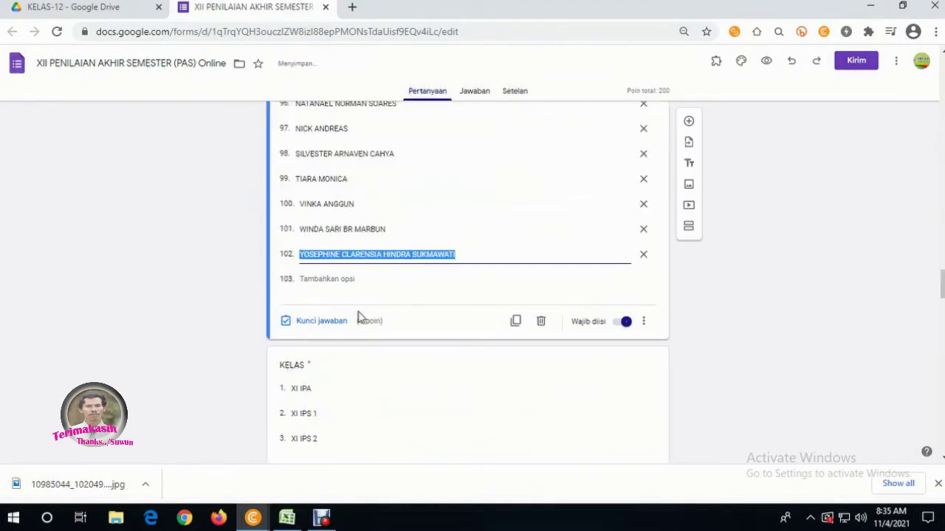
scroll(353, 296, "up", 15)
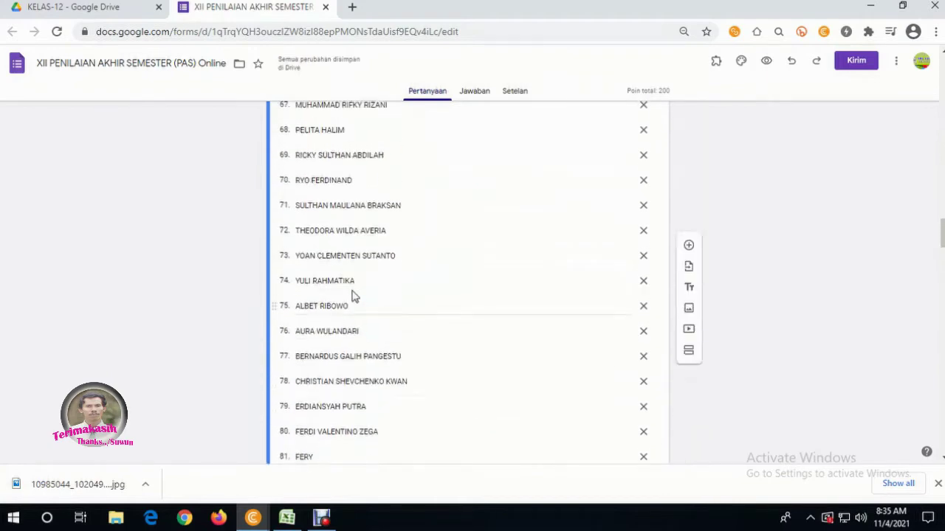
scroll(352, 295, "up", 20)
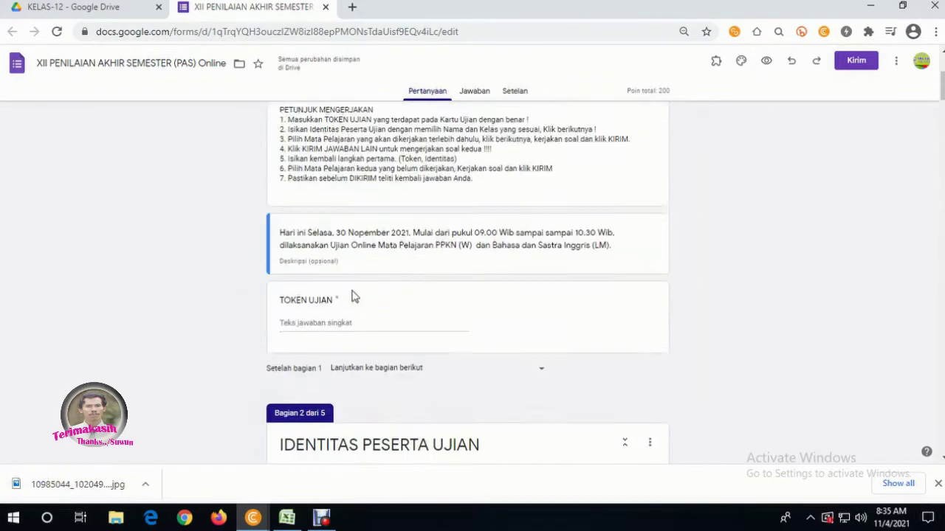
scroll(354, 298, "down", 8)
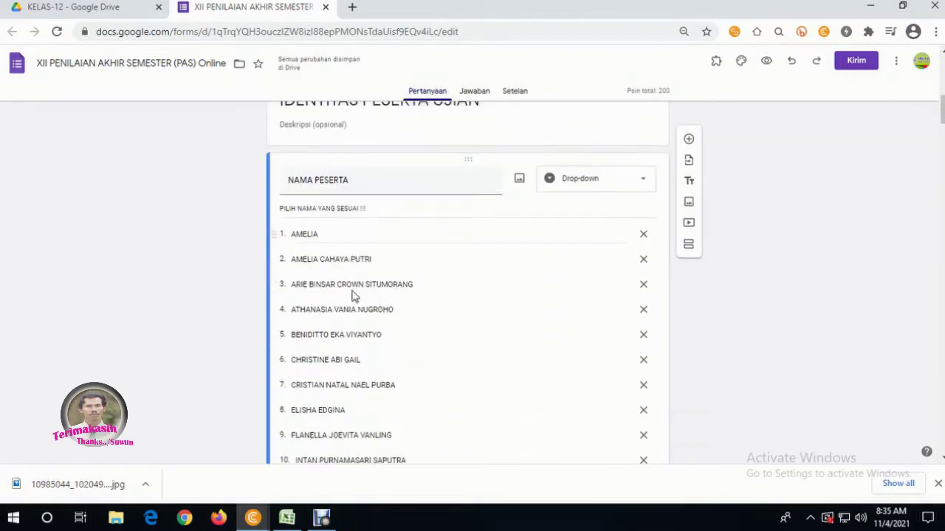
- Switch back to the Excel workbook and number the first two class XII names 1 and 2 in cells E174 and E175
left_click(287, 519)
scroll(422, 297, "up", 20)
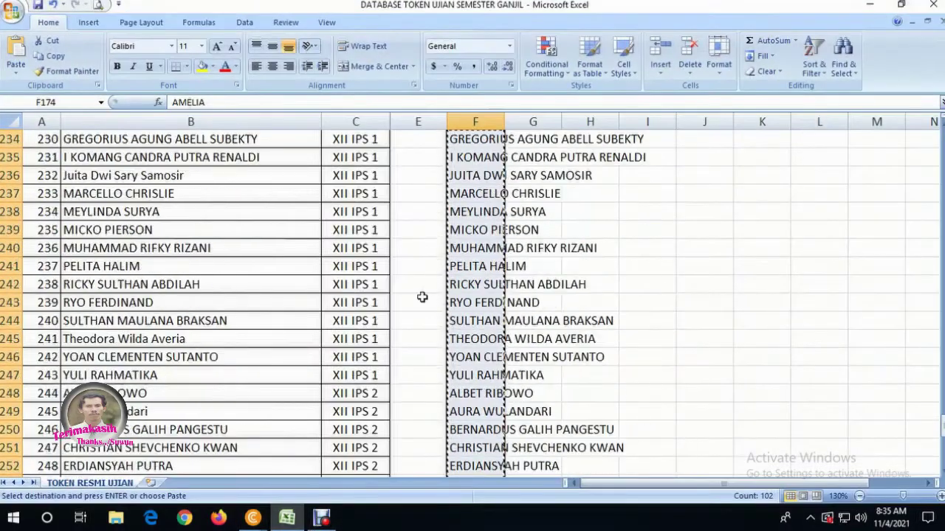
scroll(422, 297, "up", 15)
scroll(424, 369, "down", 4)
scroll(419, 269, "up", 1)
left_click(417, 249)
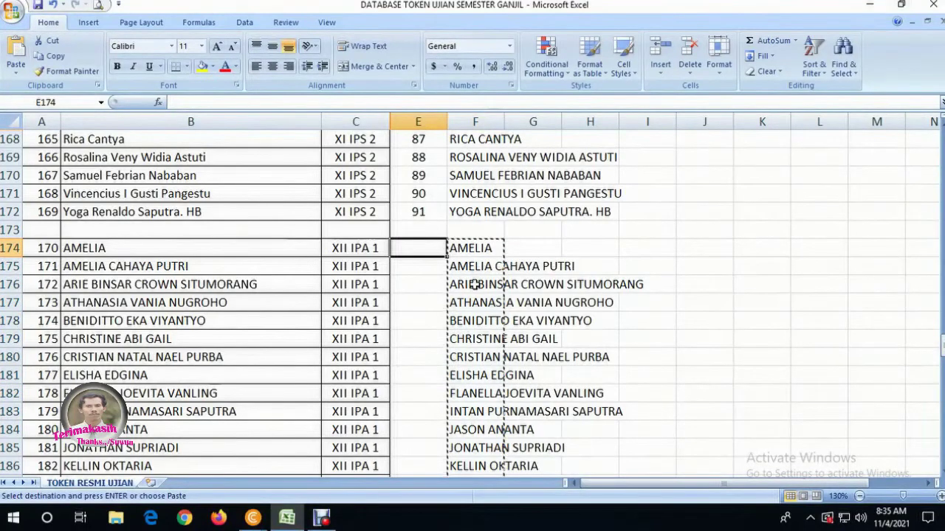
type("1")
key("Return")
type("2")
key("Return")
- Extend the number series from E174:E175 down column E to row 275, beside the last class XII name
key("Up")
key("Up")
key("shift+Down")
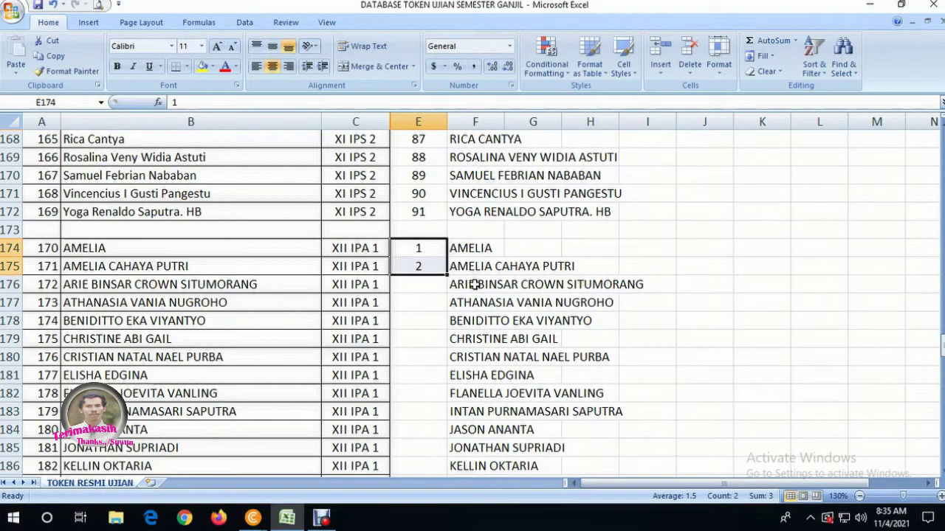
left_click_drag(448, 273, 455, 437)
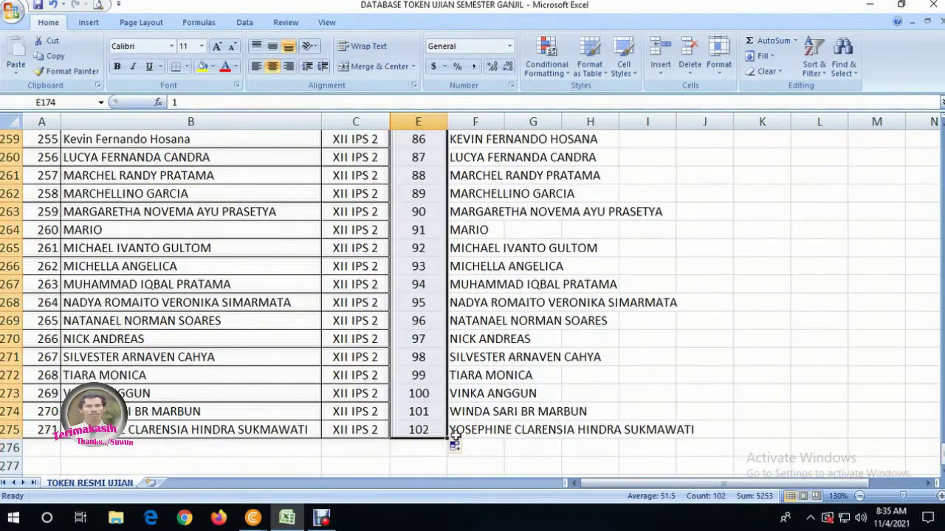
- Switch to the Google Form and check the numbering of the NAMA PESERTA options against the Excel list
left_click(252, 519)
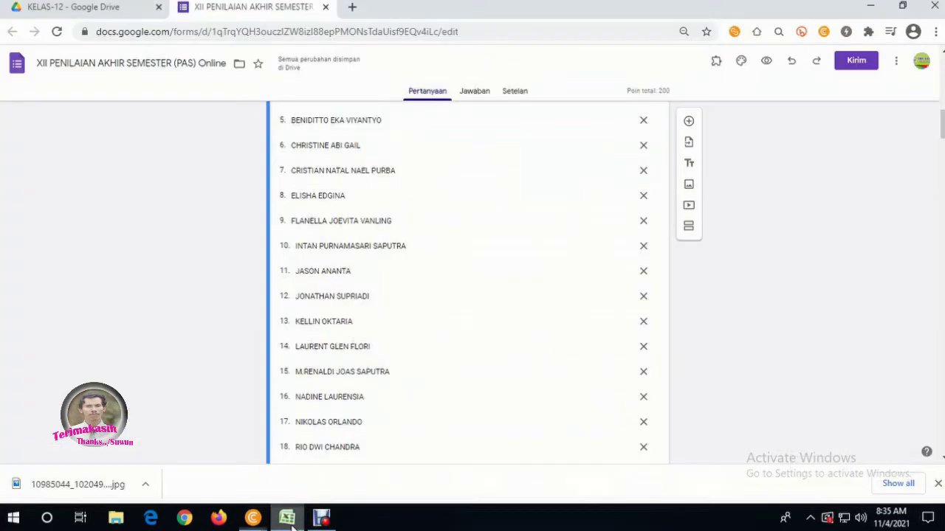
scroll(426, 331, "down", 20)
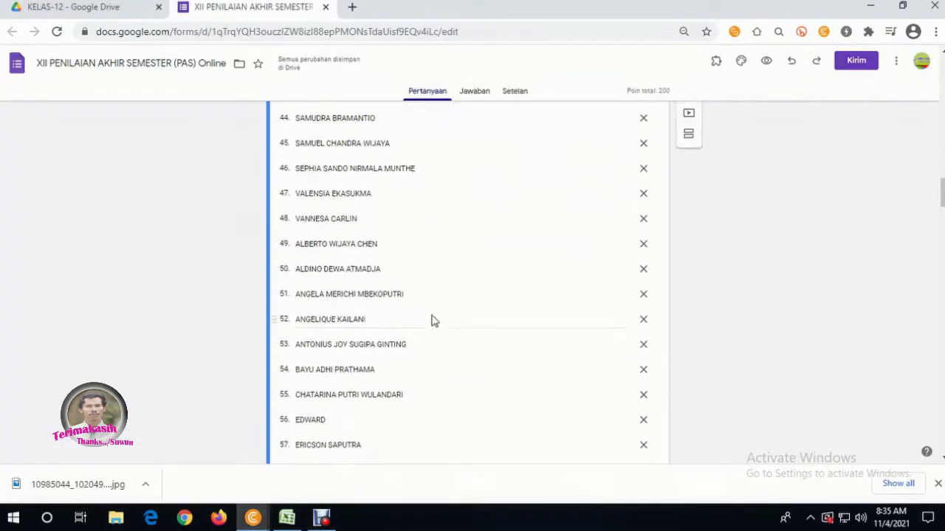
scroll(433, 313, "down", 11)
scroll(430, 285, "up", 3)
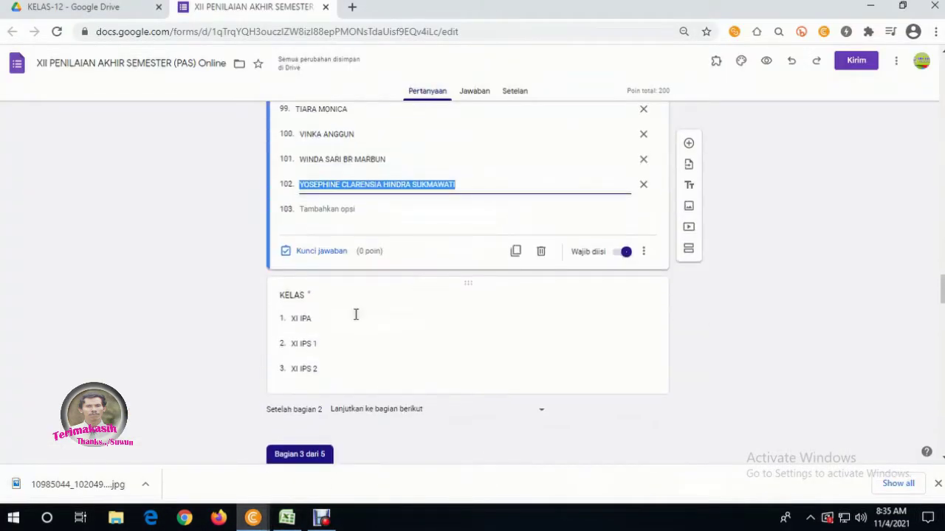
scroll(455, 246, "up", 3)
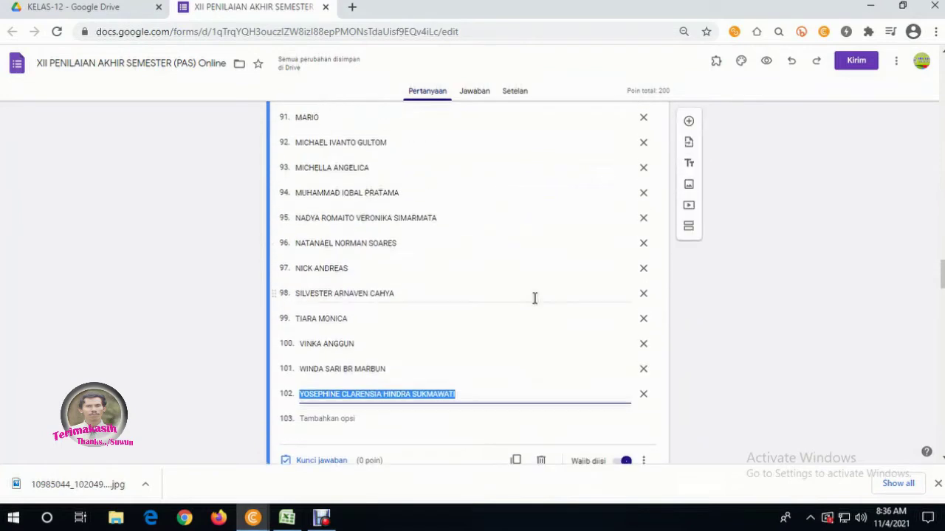
scroll(450, 362, "down", 3)
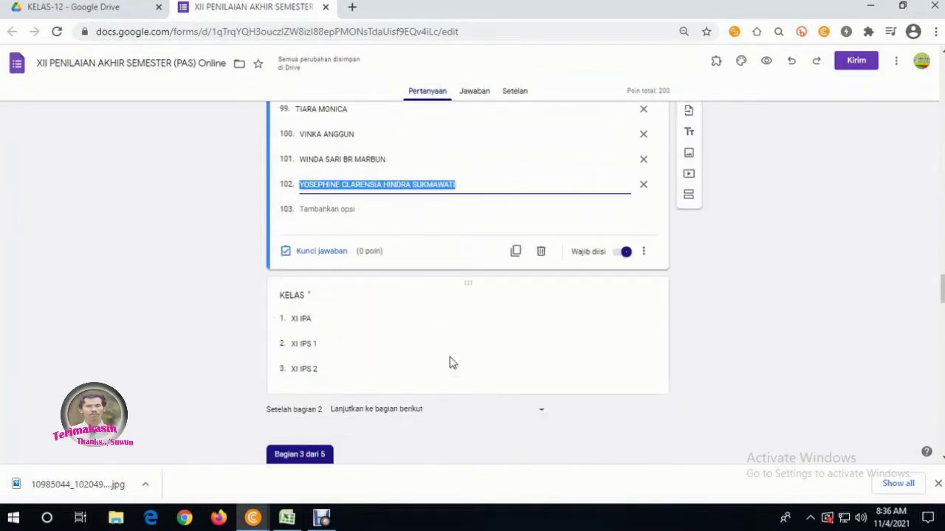
- Change the first option of the KELAS question to XII IPA 1
left_click(402, 332)
left_click(329, 254)
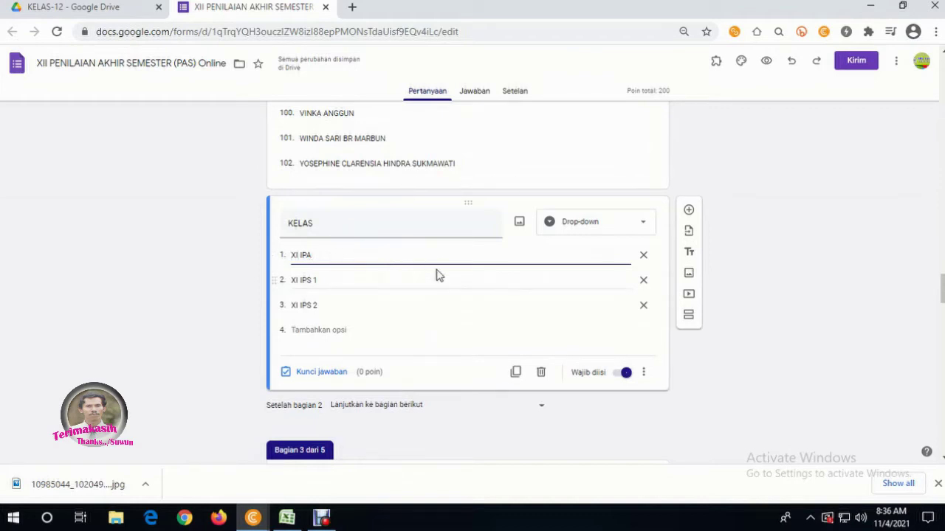
type("i")
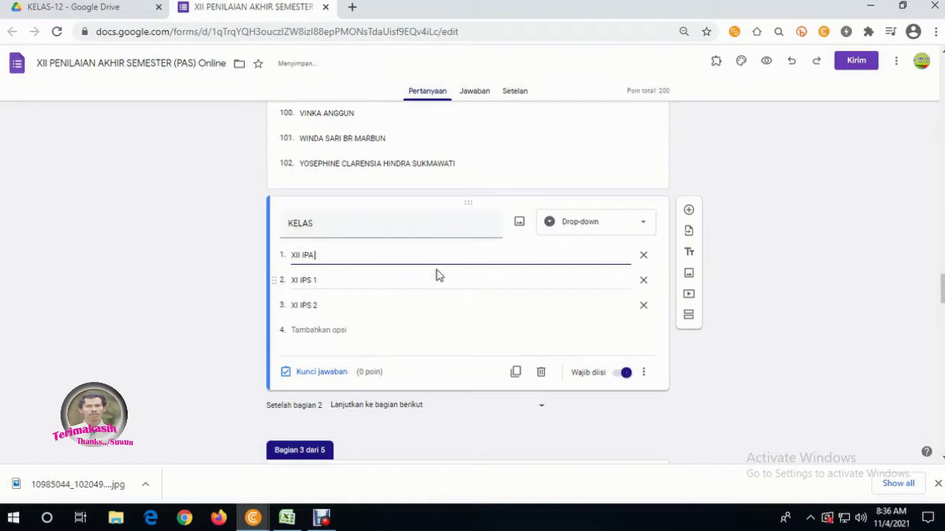
- Insert a second KELAS option based on the first one and name it XII IPA 2
key("Return")
key("Up")
key("ctrl+c")
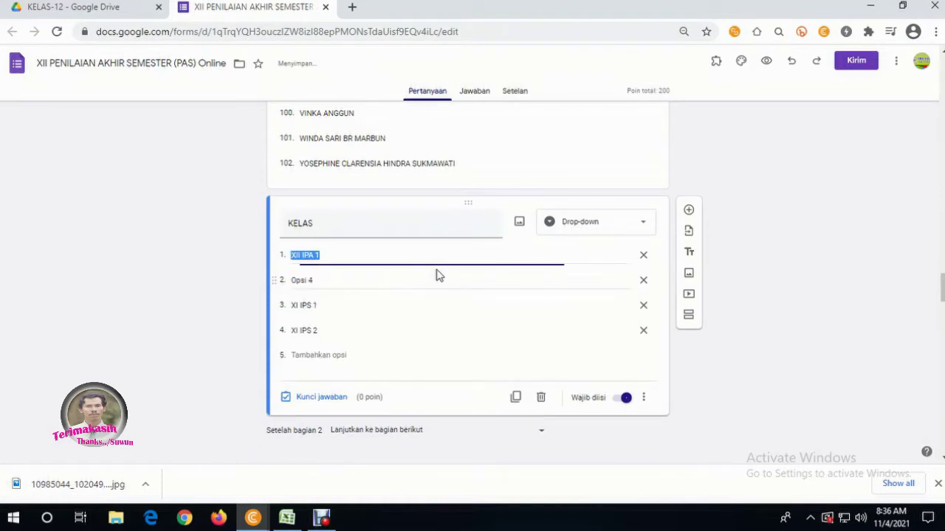
key("Down")
key("ctrl+v")
key("BackSpace")
- Change the last two KELAS options to XII IPS 1 and XII IPS 2
key("Down")
key("Home")
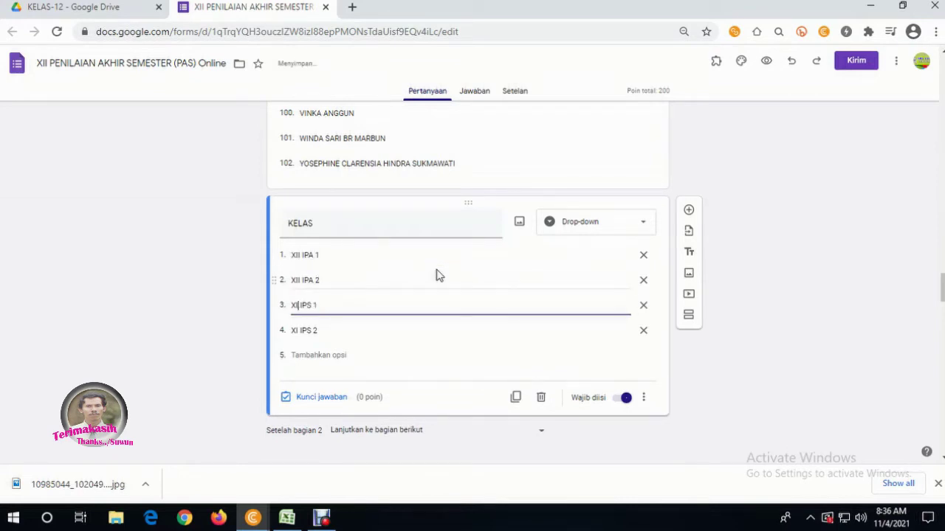
key("Down")
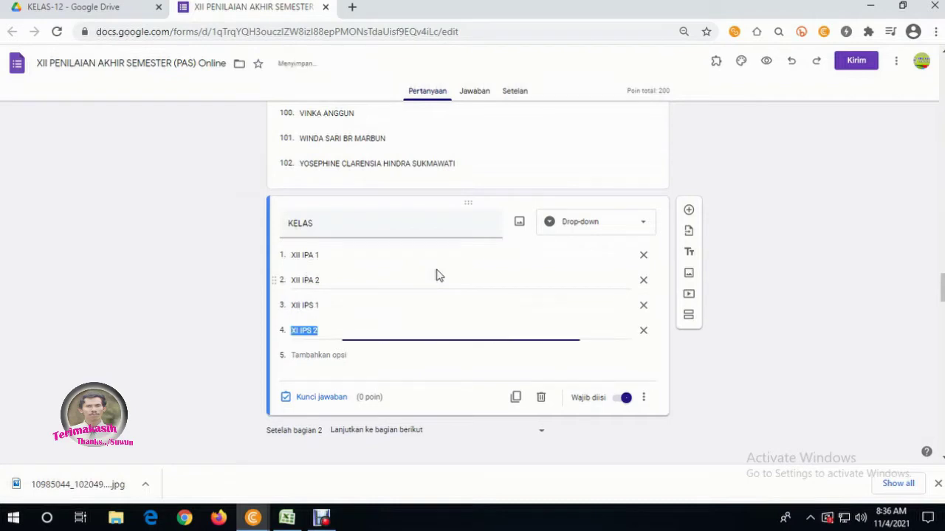
type("I")
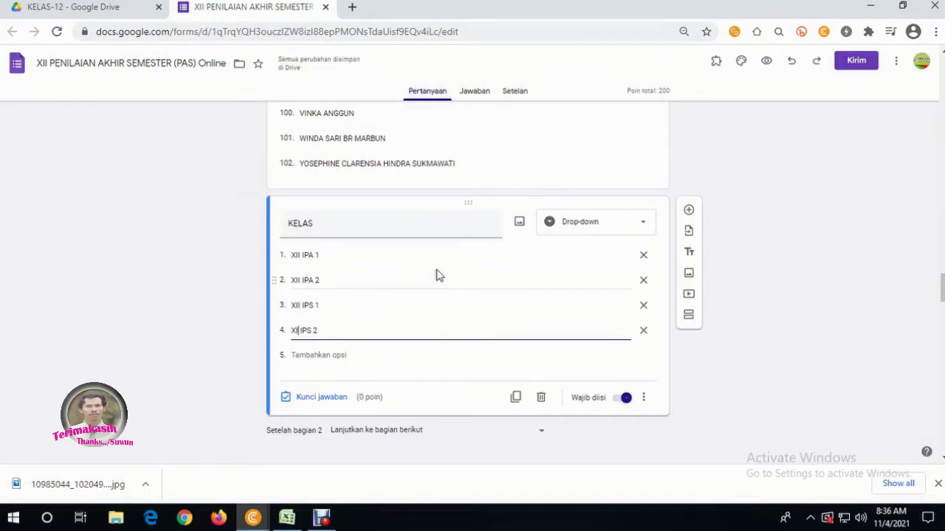
left_click(231, 312)
- Review the KELAS options, the MATA PELAJARAN section and the start of the PPKN question section
scroll(424, 295, "up", 3)
scroll(422, 287, "down", 4)
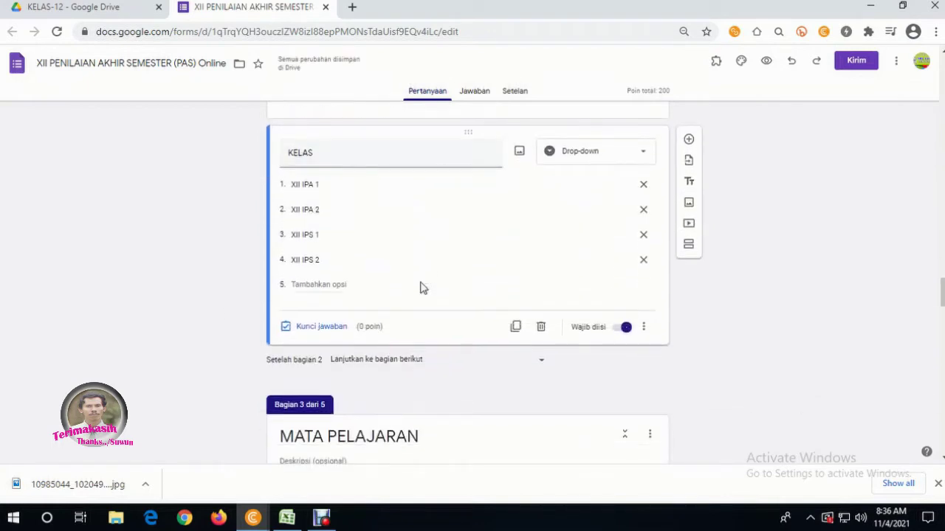
scroll(420, 287, "down", 2)
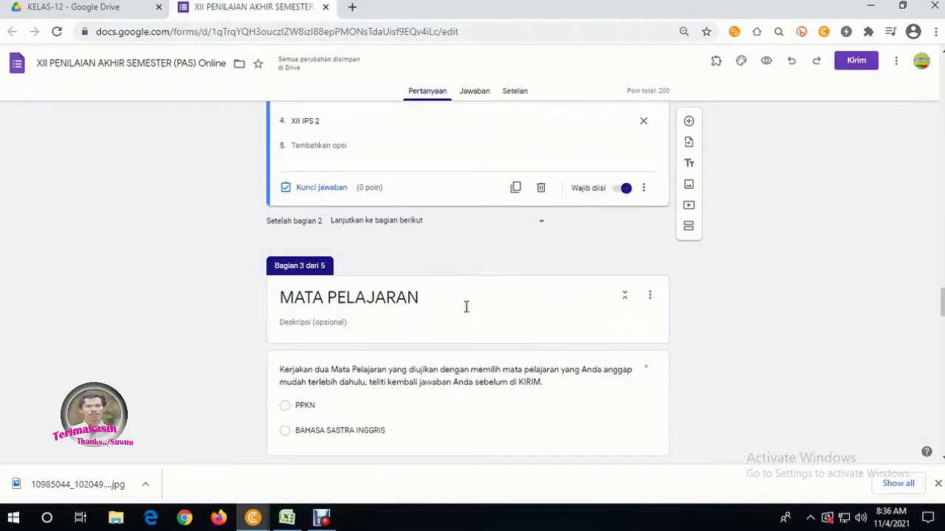
scroll(466, 306, "down", 2)
scroll(413, 310, "down", 2)
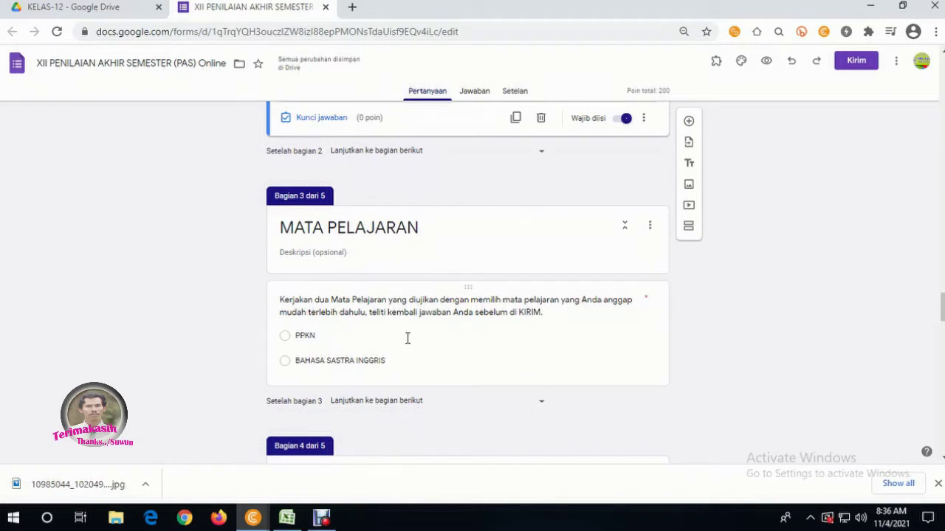
scroll(407, 338, "down", 4)
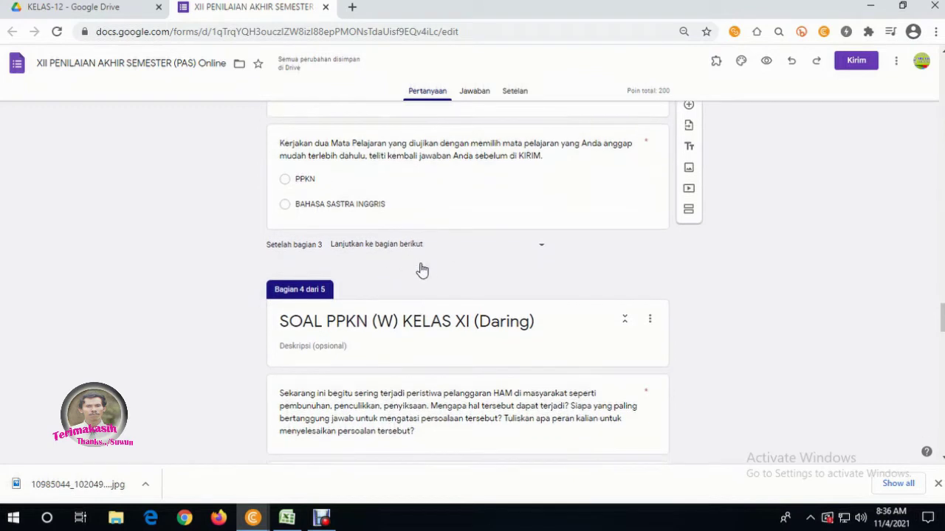
scroll(414, 273, "down", 2)
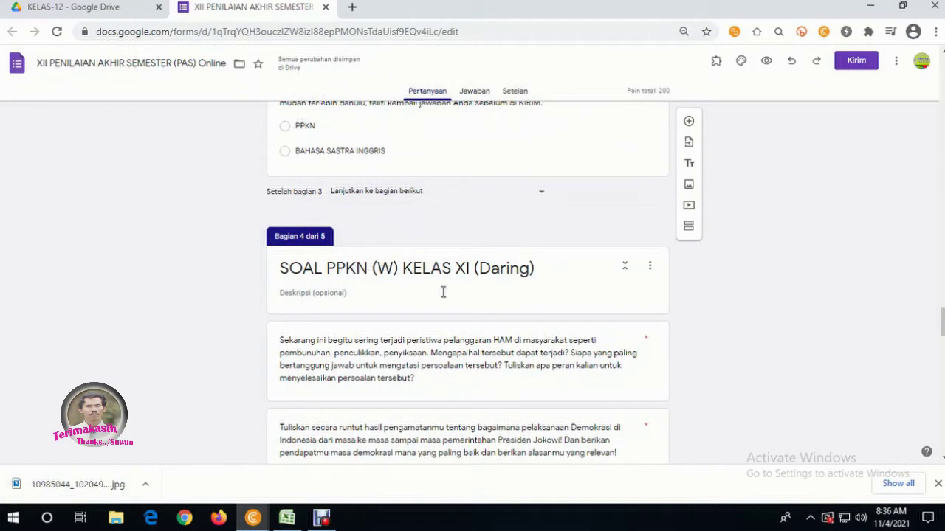
- Change the title of section 4 to SOAL PPKN (W) KELAS XII (PTM)
left_click(339, 269)
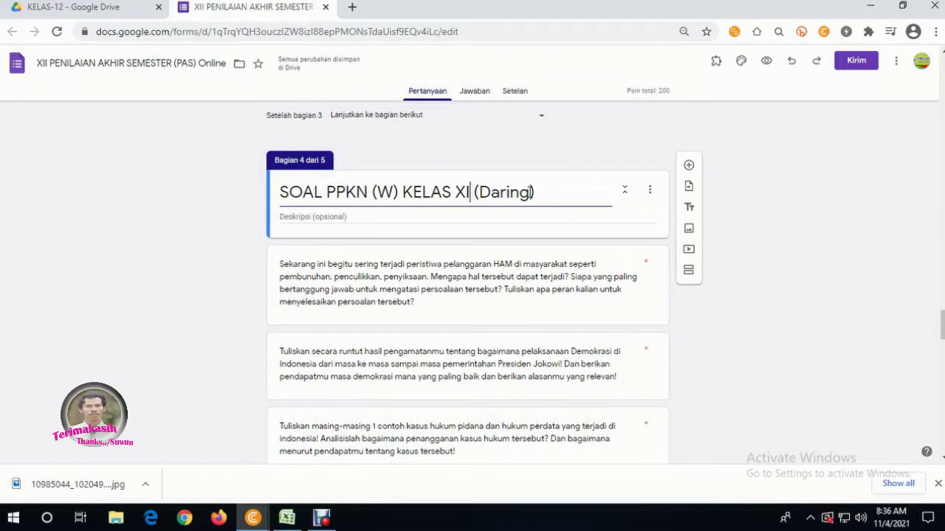
type("I")
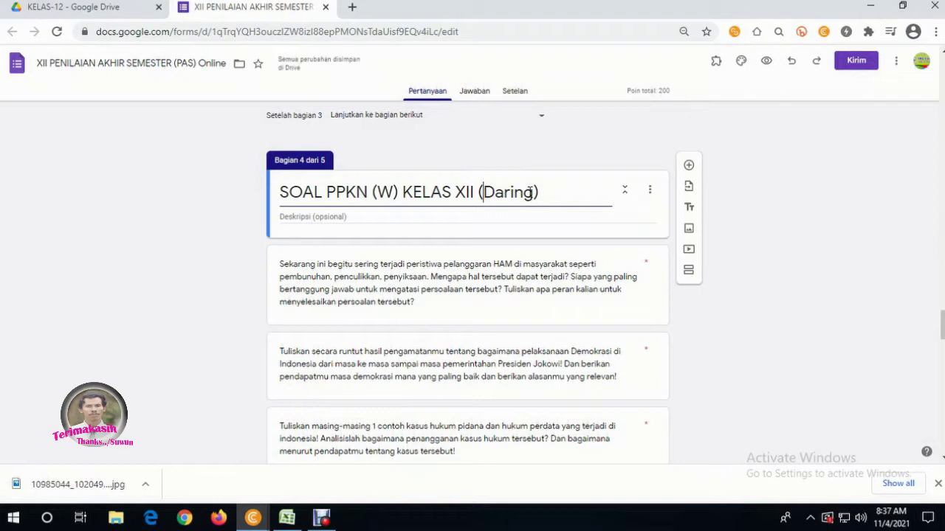
type("p")
key("BackSpace")
type("PT")
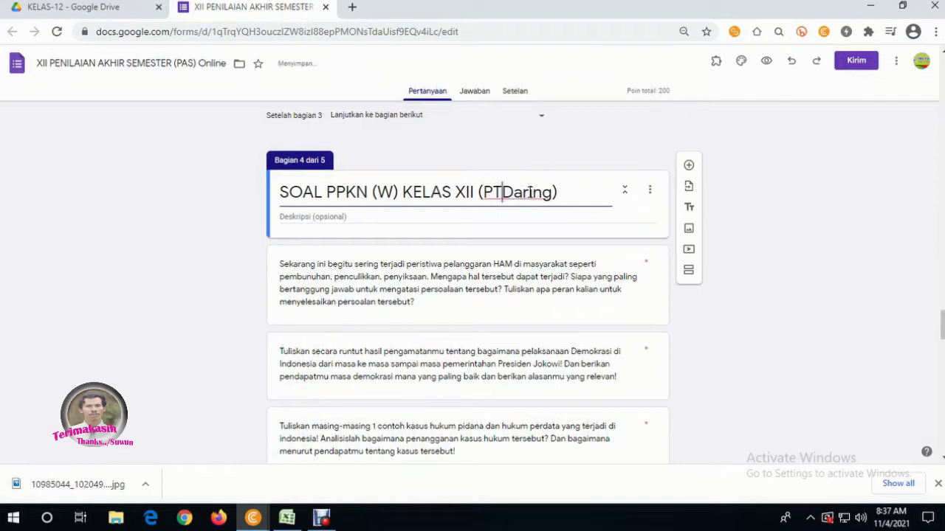
type("M")
key("Delete")
key("Delete")
key("Delete")
key("Delete")
key("Delete")
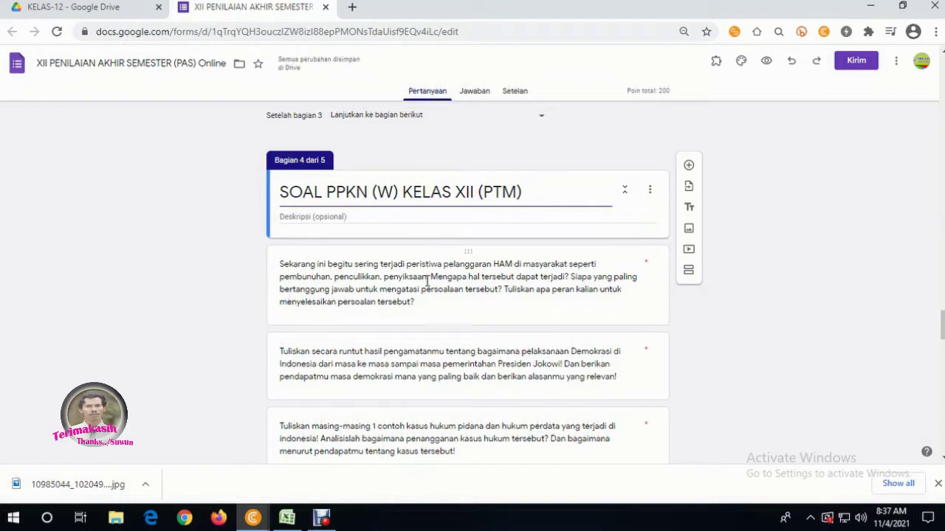
- Add the description "Pilihlah Jawaban dengan benar dan tepat !" to the PPKN section
left_click(416, 214)
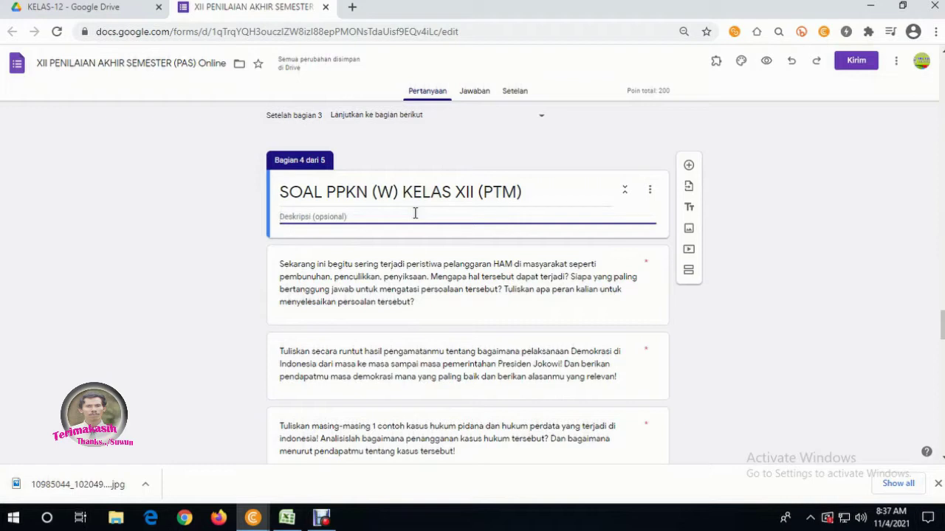
type("pl")
key("BackSpace")
key("BackSpace")
type("Pil")
key("BackSpace")
key("BackSpace")
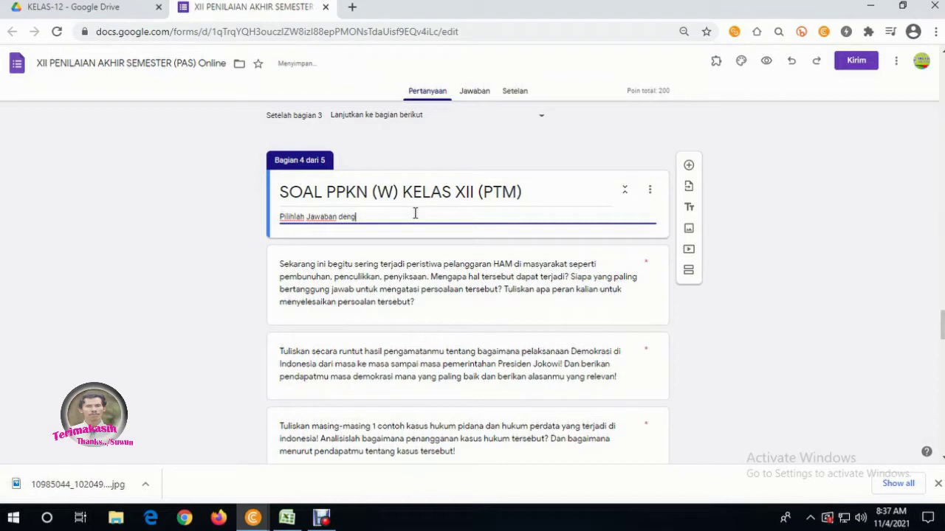
type("benar da")
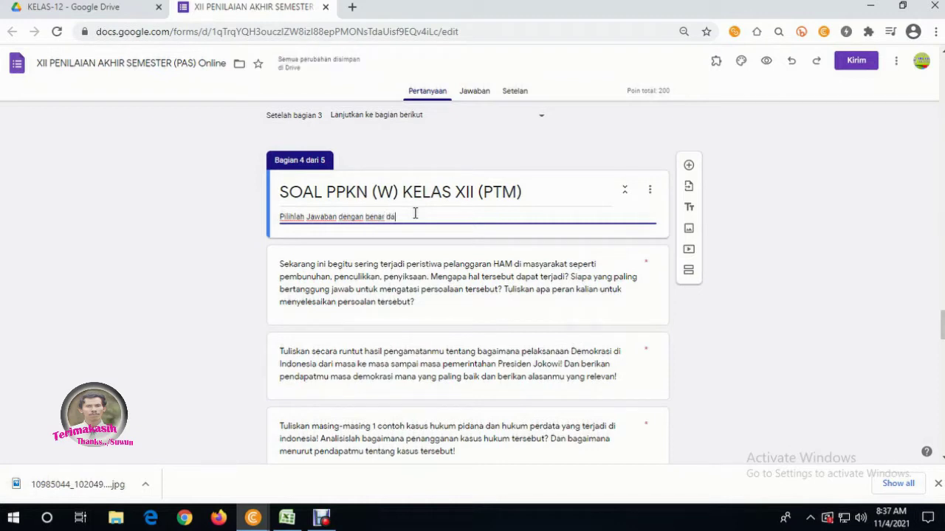
type("n tea")
key("BackSpace")
type("pat !")
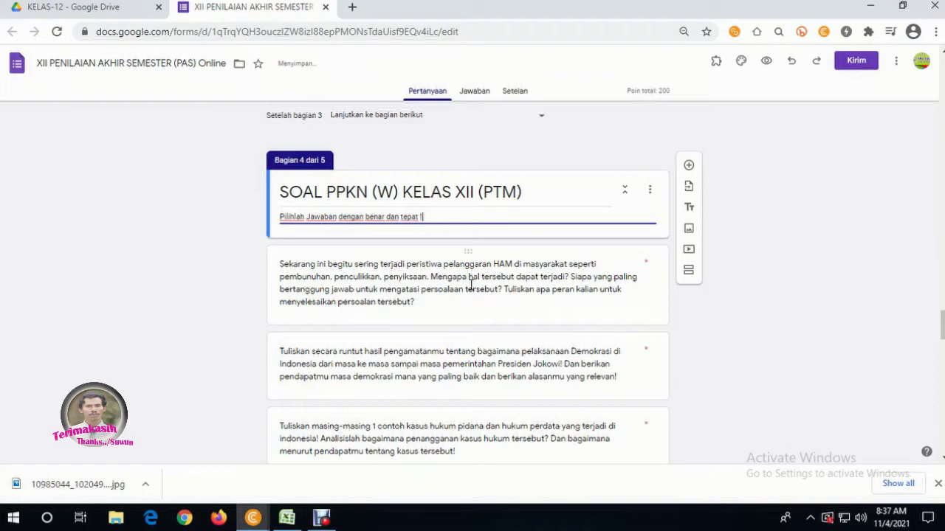
- Delete the first four file-upload questions of the PPKN section, keeping only the one about hak veto
left_click(470, 281)
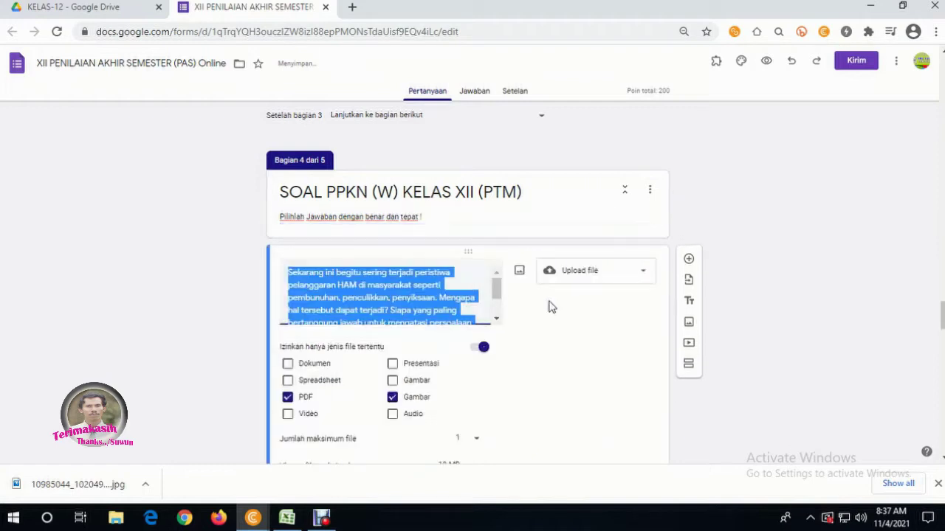
scroll(553, 399, "down", 2)
left_click(541, 385)
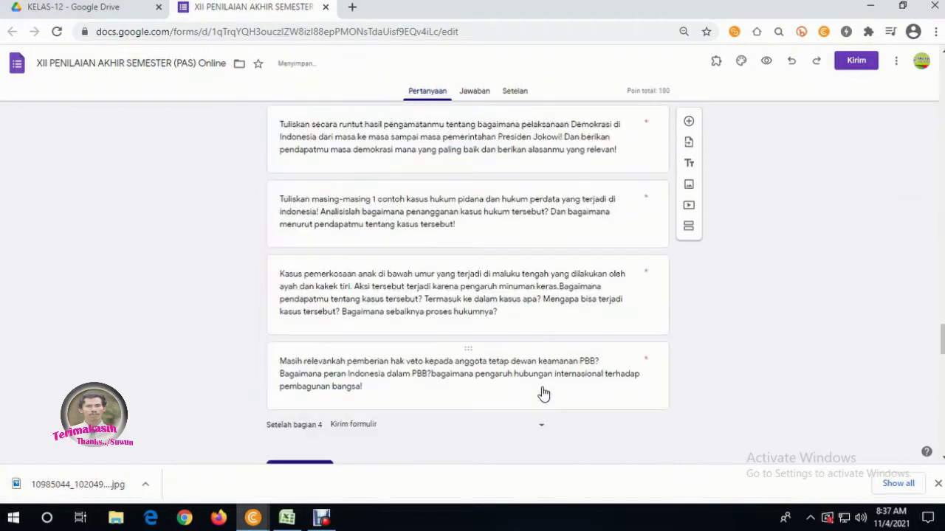
left_click(531, 306)
scroll(520, 339, "down", 2)
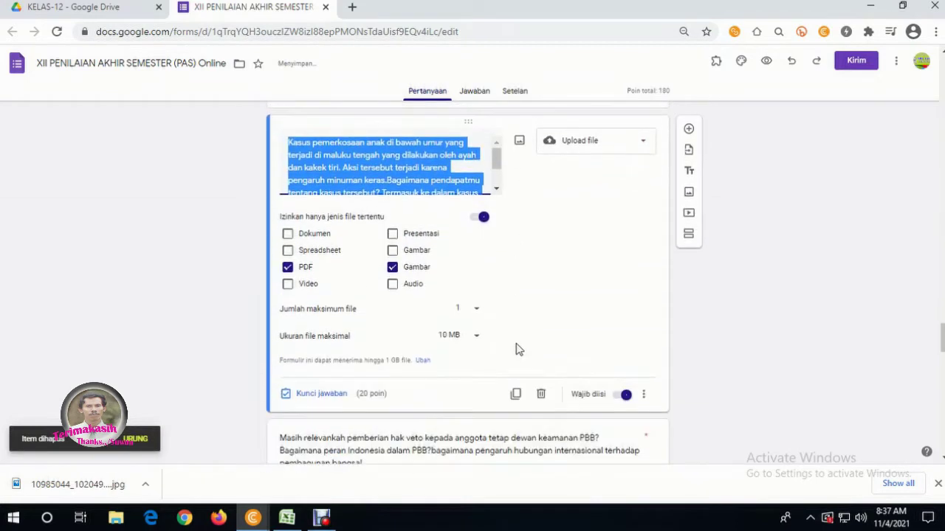
left_click(539, 394)
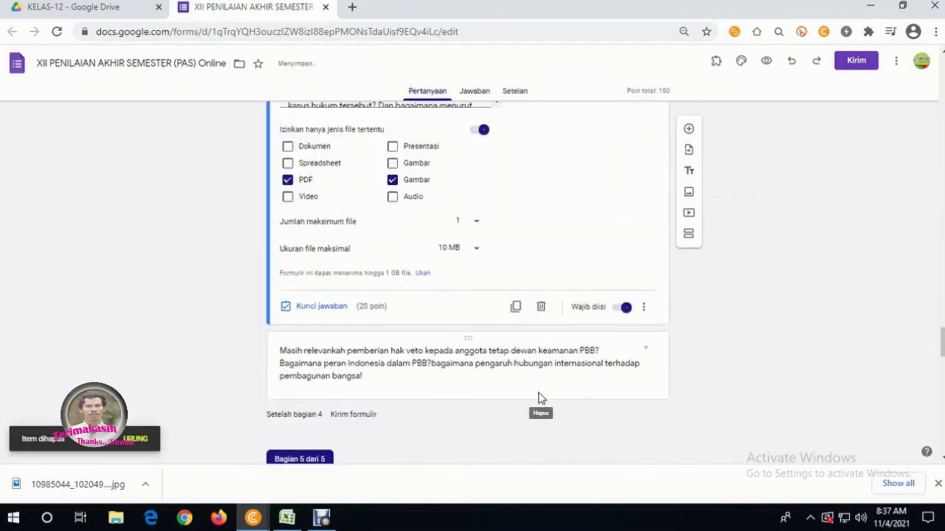
left_click(540, 309)
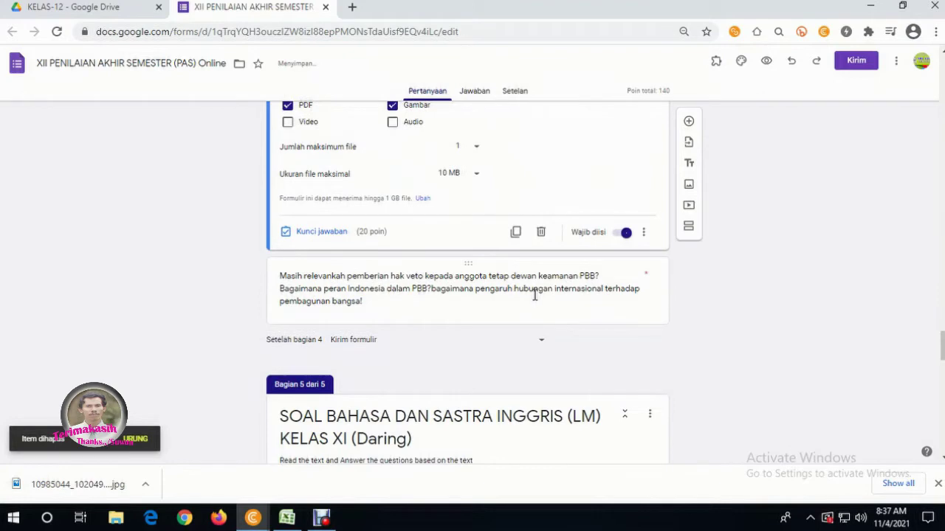
left_click(542, 234)
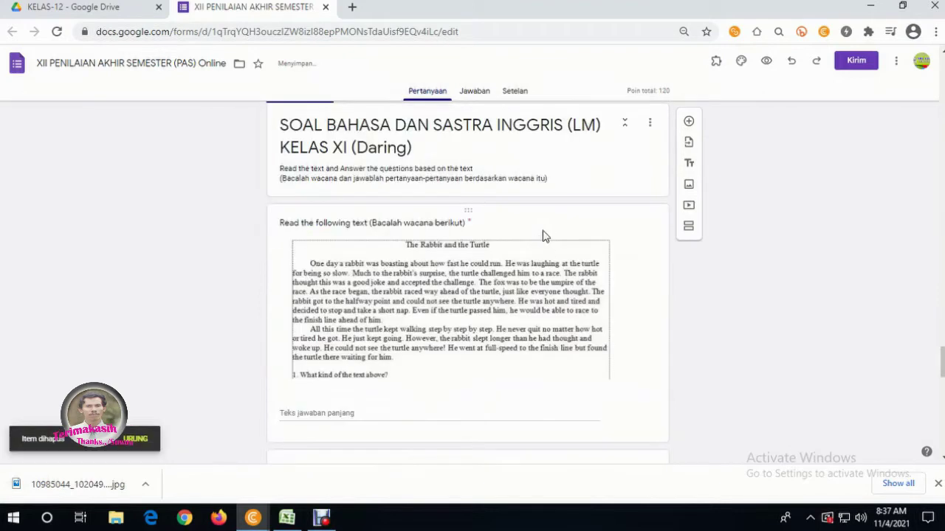
- Delete the remaining PPKN question about hak veto and the PBB
scroll(516, 290, "up", 5)
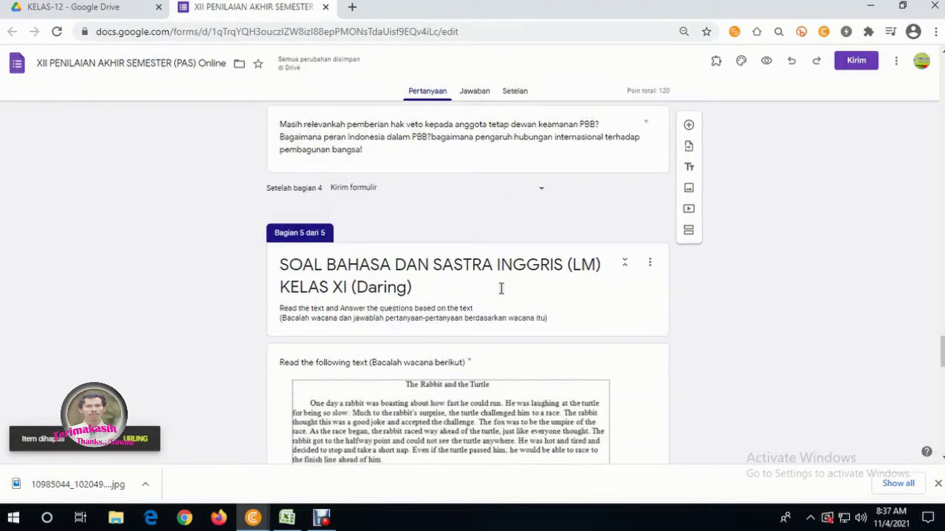
scroll(500, 289, "down", 2)
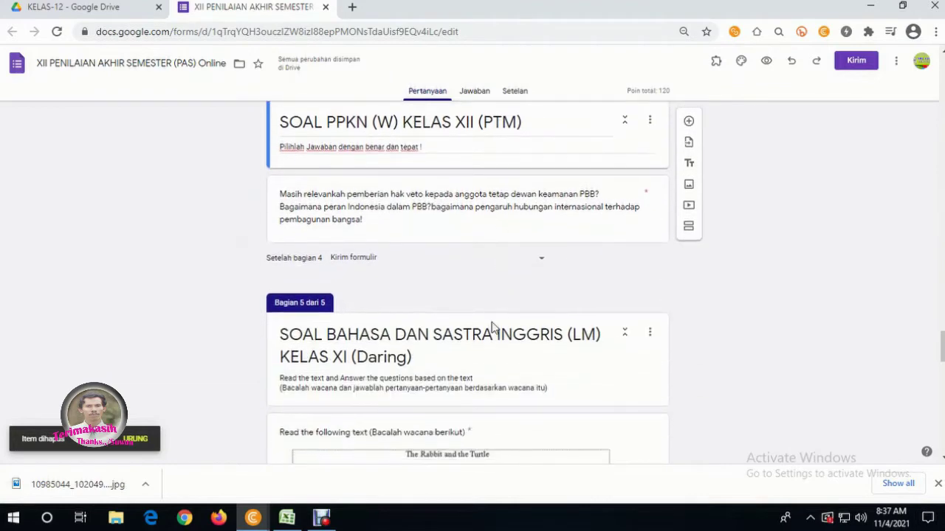
scroll(492, 331, "down", 2)
scroll(491, 330, "up", 4)
scroll(493, 328, "up", 3)
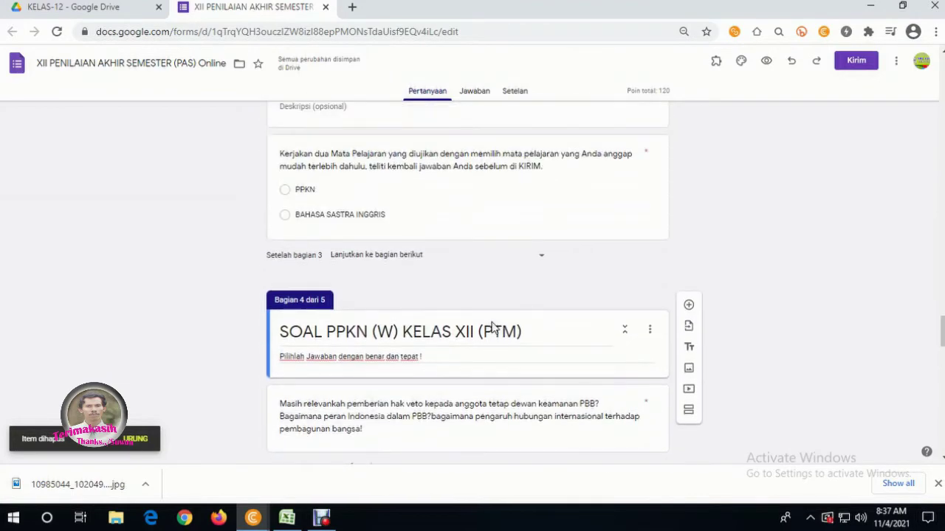
scroll(493, 328, "down", 4)
scroll(485, 306, "up", 2)
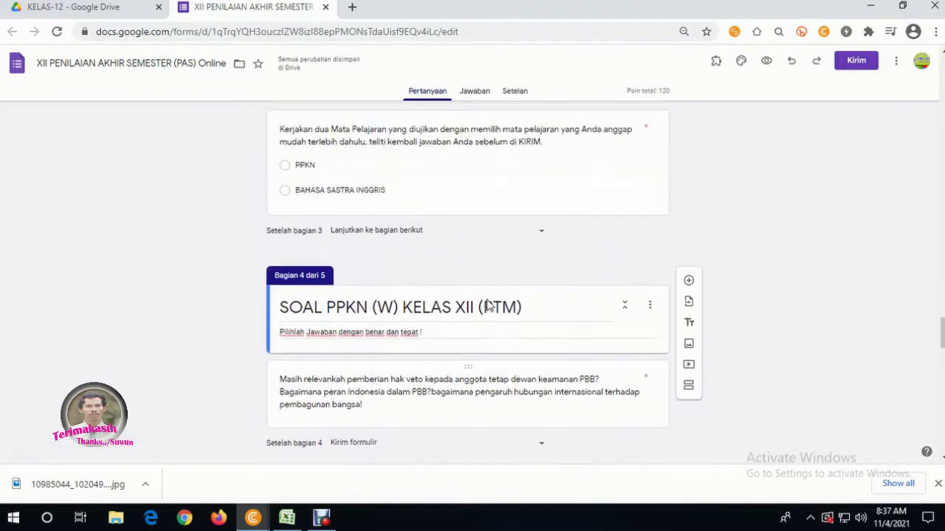
scroll(484, 305, "down", 2)
triple_click(441, 267)
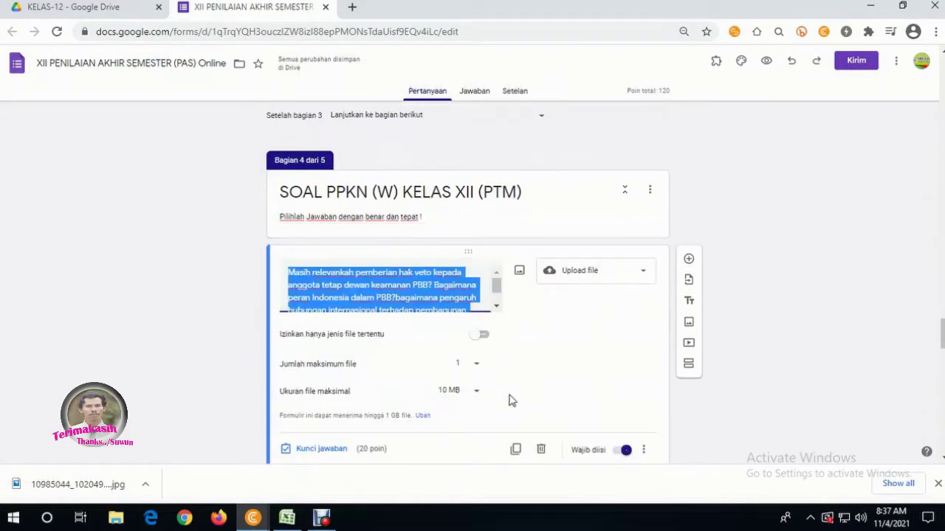
left_click(541, 449)
- Replace the description of the BAHASA DAN SASTRA INGGRIS section with "Pilihlah Jawaban dengan benar dan tepat !"
scroll(438, 307, "down", 2)
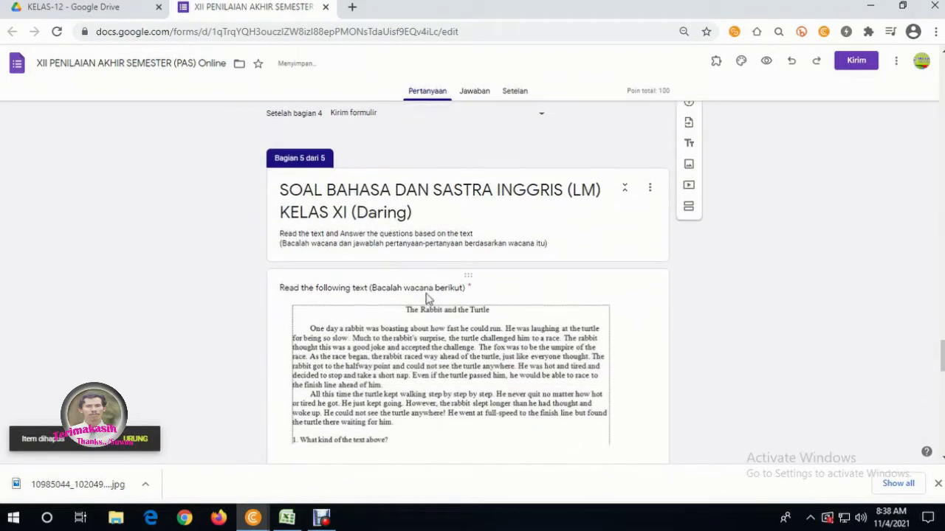
triple_click(345, 240)
key("BackSpace")
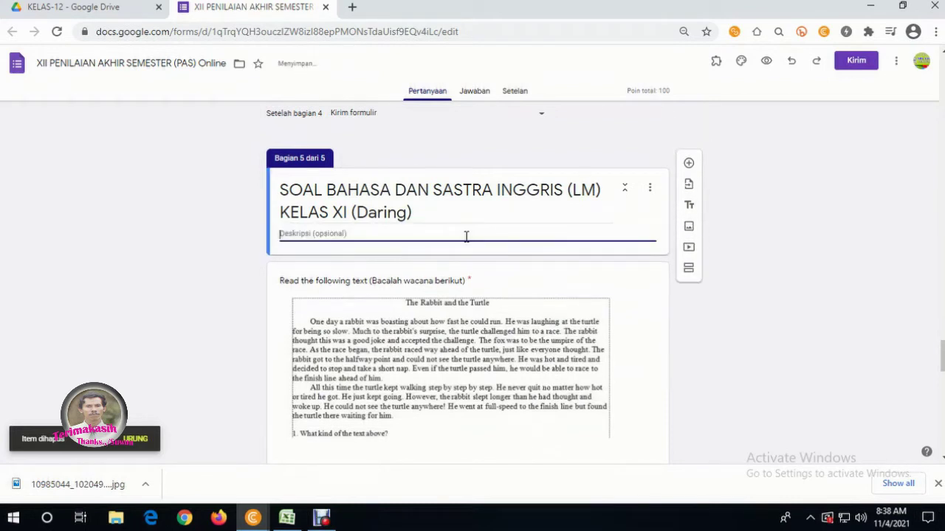
type("Pilihlah Jawaban")
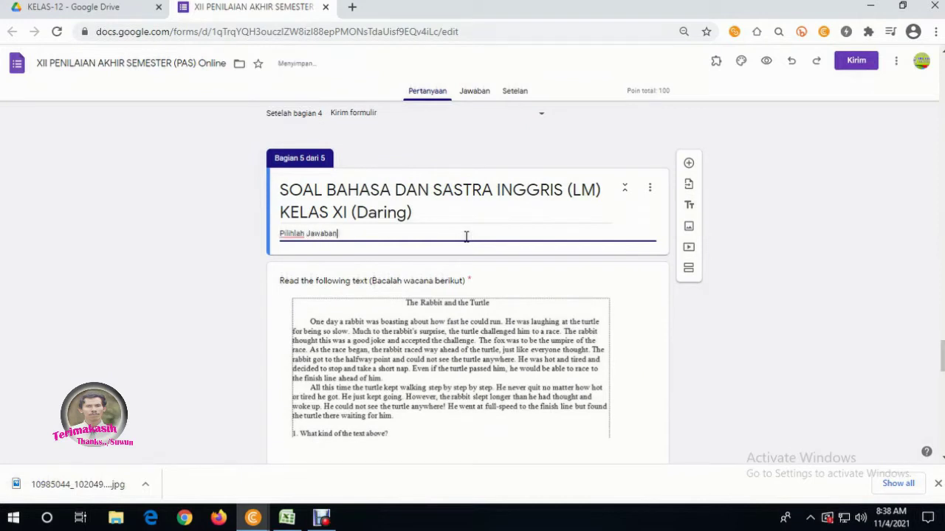
type(" dengan benar")
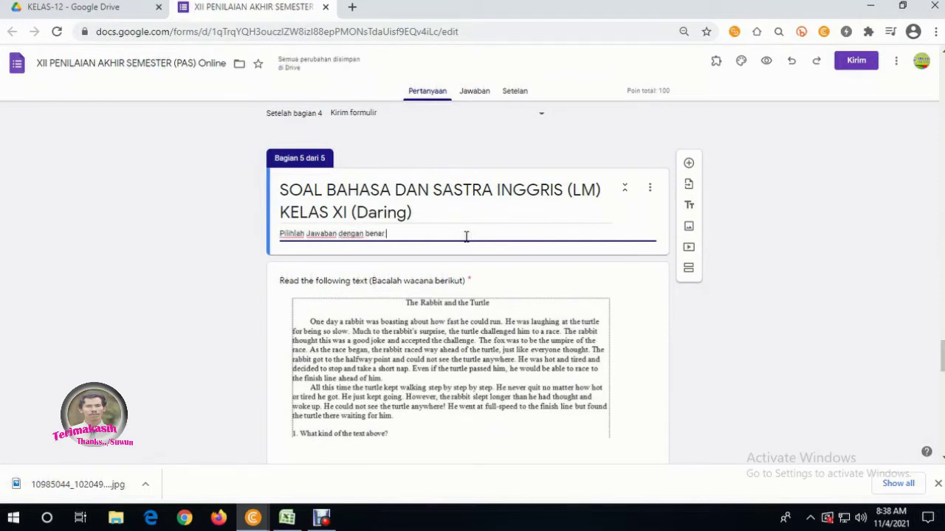
type(" dan tepat ")
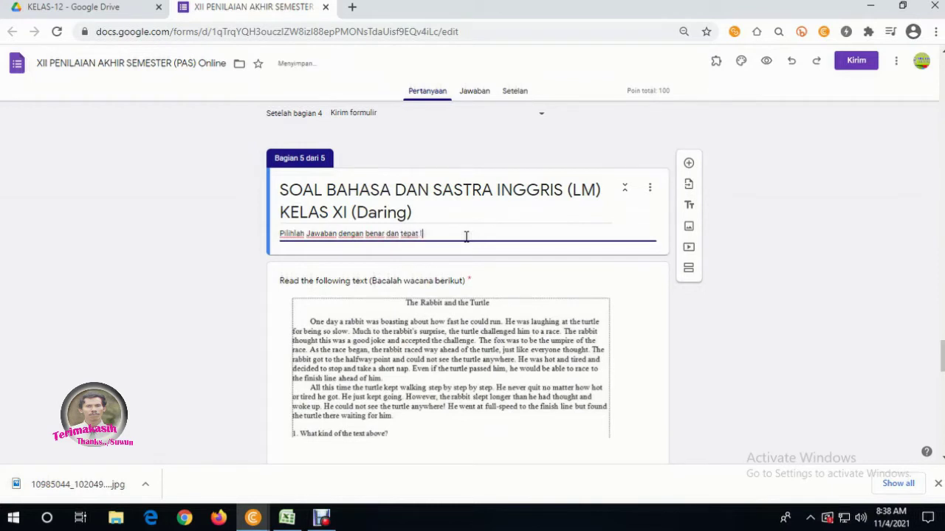
type("!")
- Delete all five "Read the following text" questions from the BAHASA DAN SASTRA INGGRIS section
left_click(532, 345)
scroll(537, 324, "down", 2)
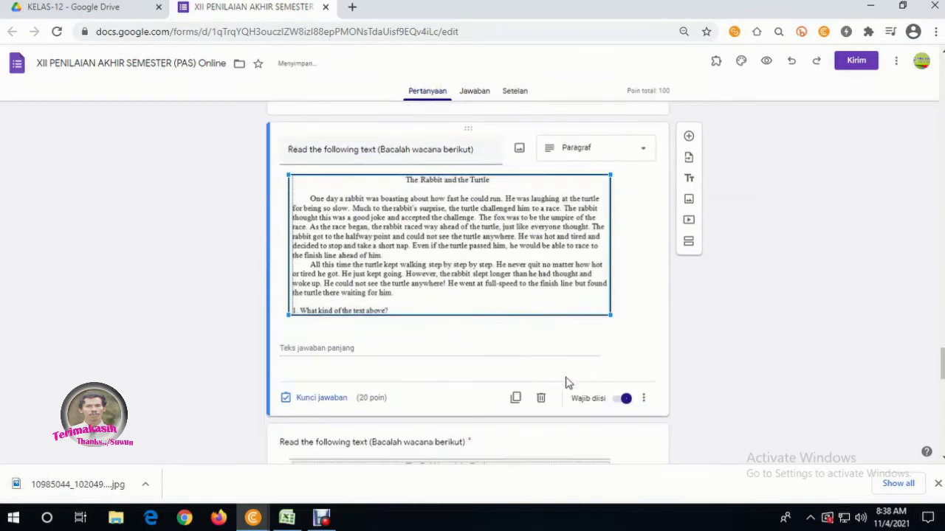
left_click(542, 397)
left_click(555, 316)
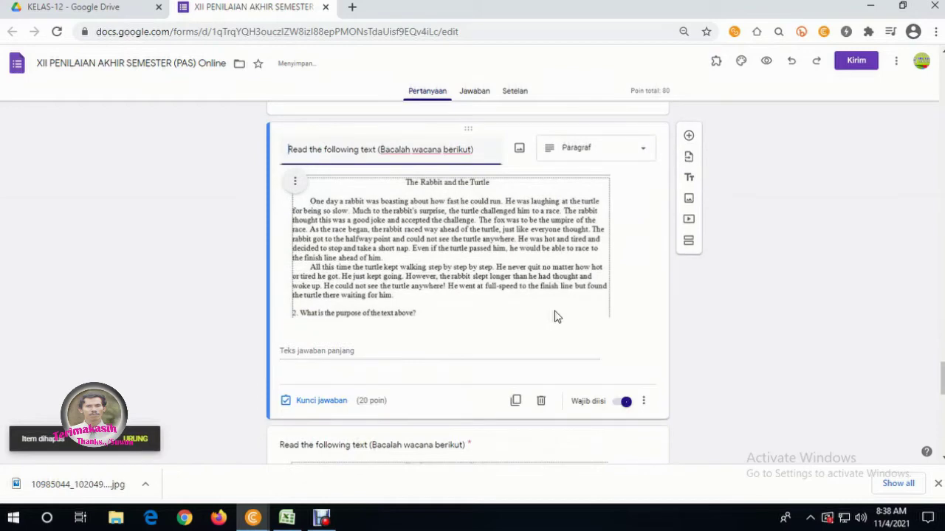
left_click(541, 402)
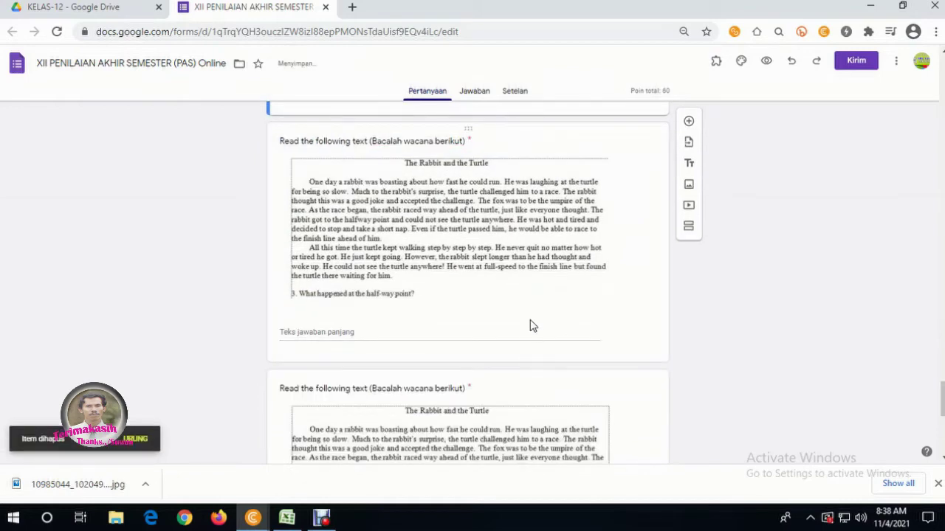
left_click(531, 328)
left_click(541, 398)
left_click(522, 338)
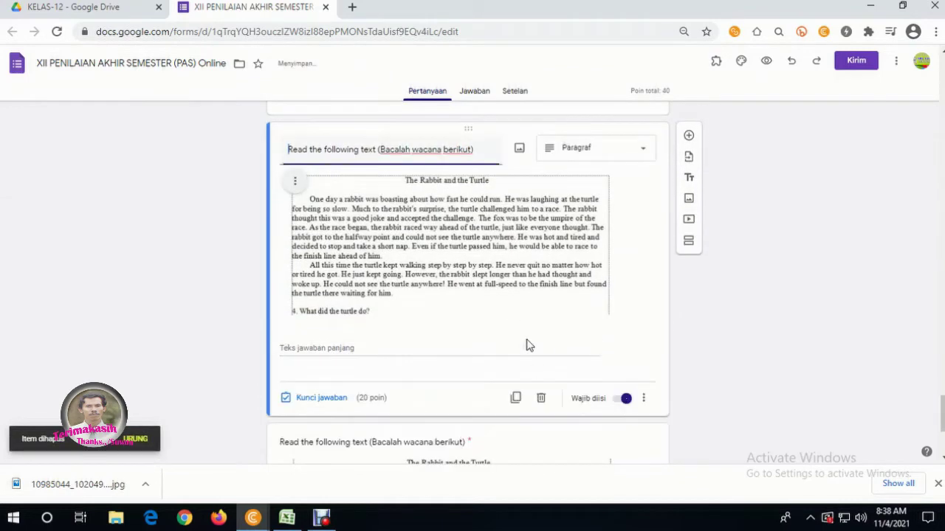
left_click(542, 399)
left_click(523, 349)
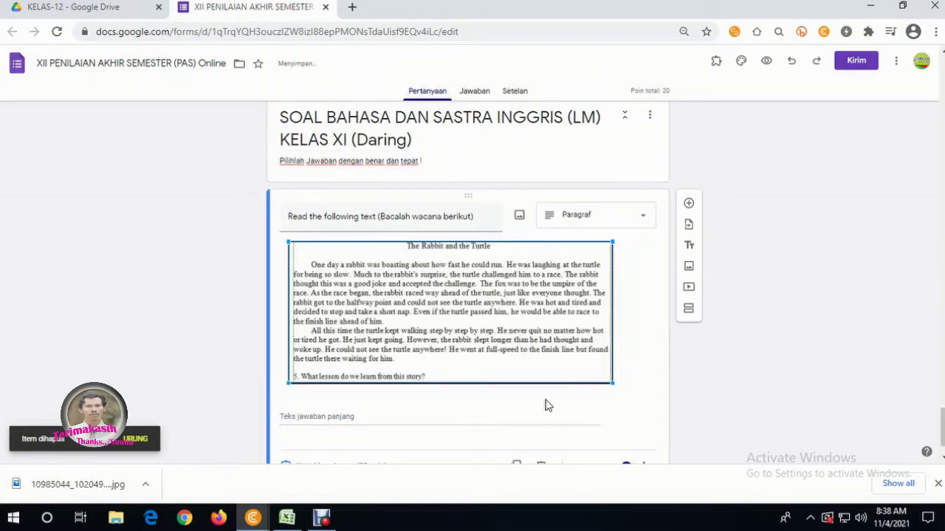
left_click(541, 411)
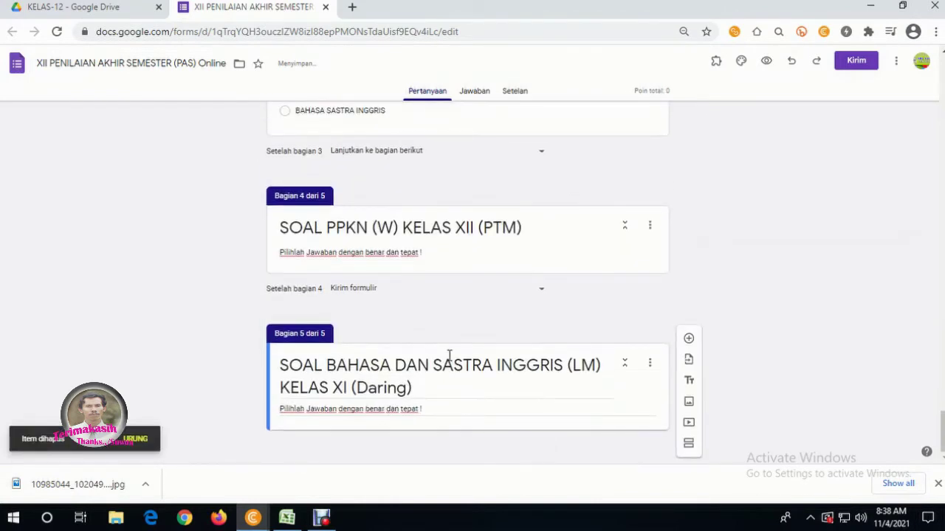
- Search the forms for "PPKN" and choose "PPKN, KELAS XII (PG)" as the question import source for the SOAL PPKN (W) KELAS XII (PTM) section
scroll(421, 313, "up", 3)
scroll(422, 312, "down", 3)
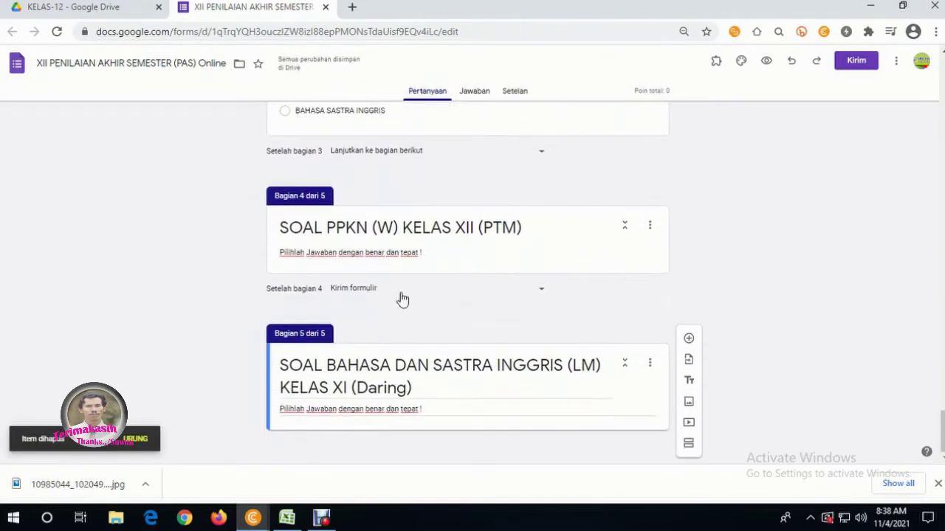
triple_click(478, 255)
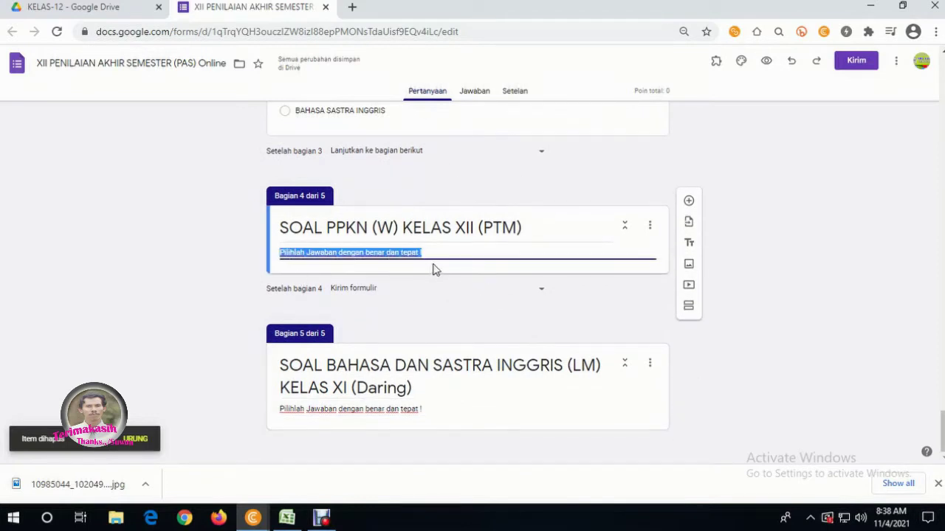
left_click(689, 224)
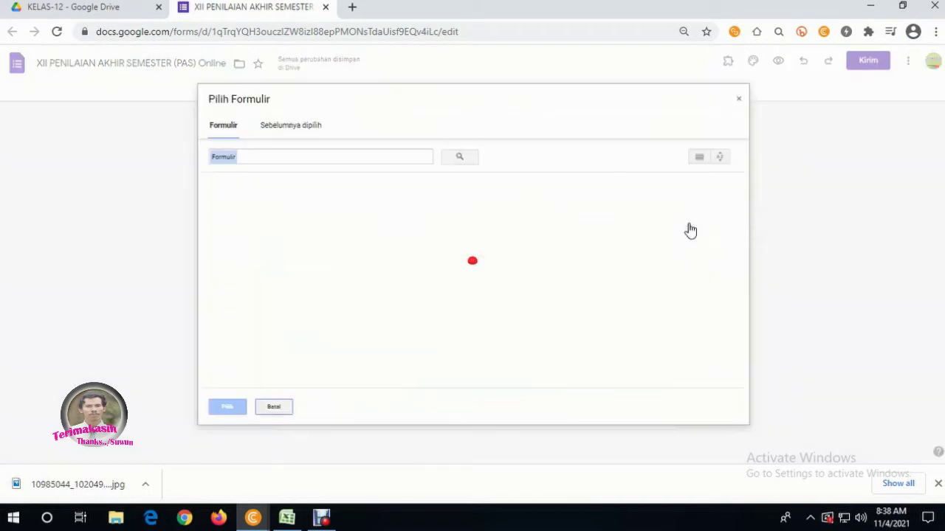
left_click(82, 12)
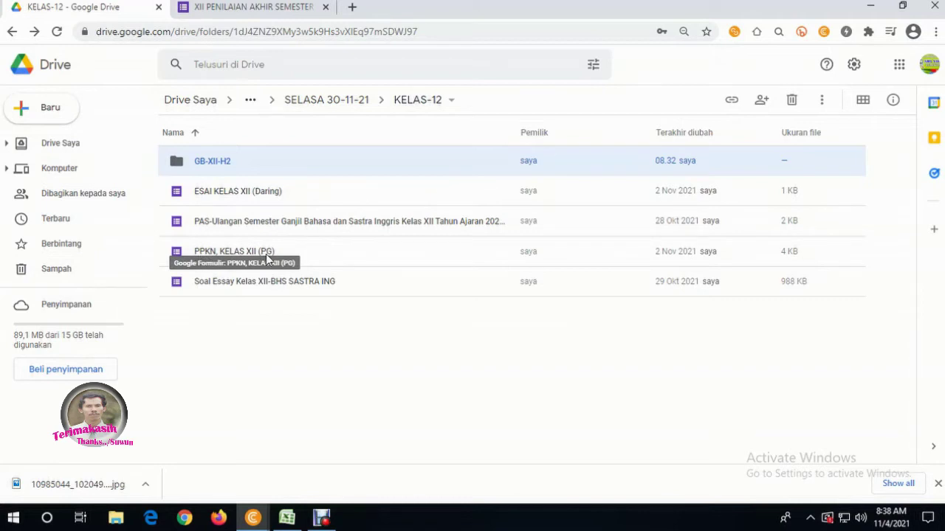
left_click(253, 7)
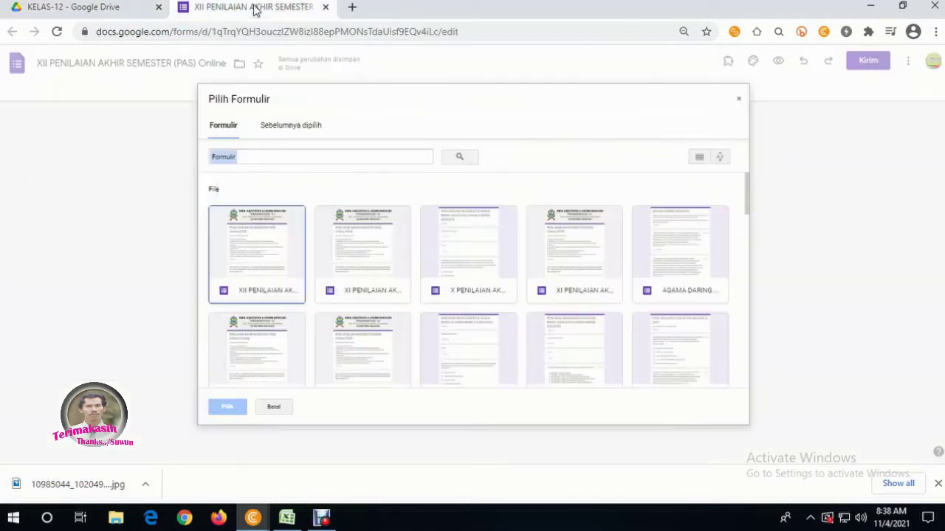
left_click(265, 156)
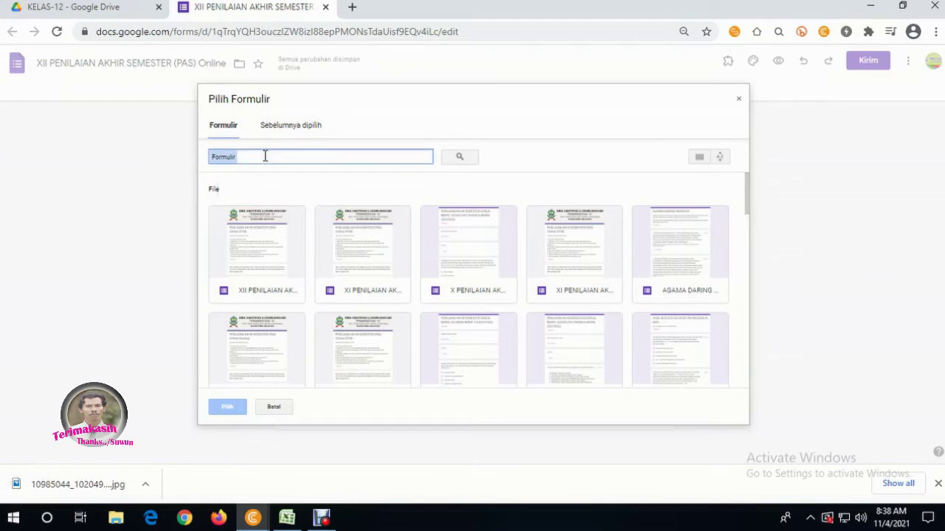
type("PPKN")
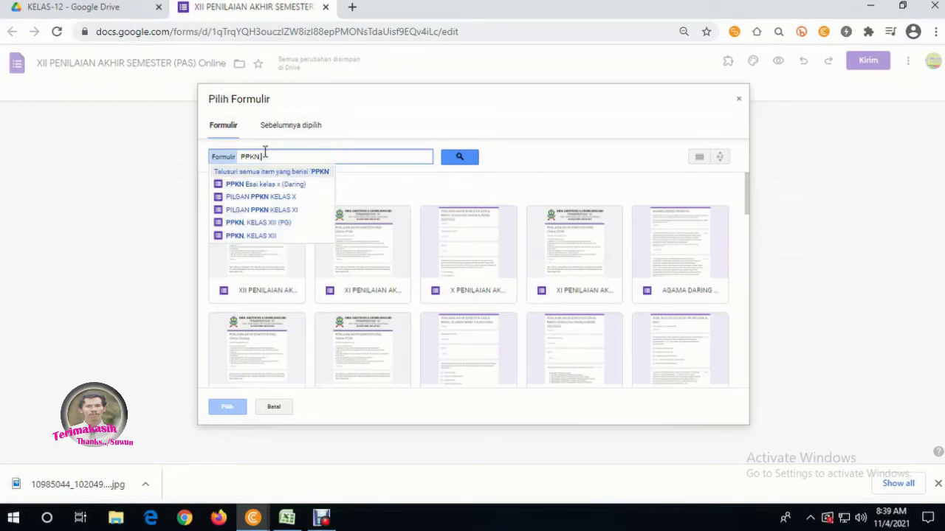
left_click(260, 222)
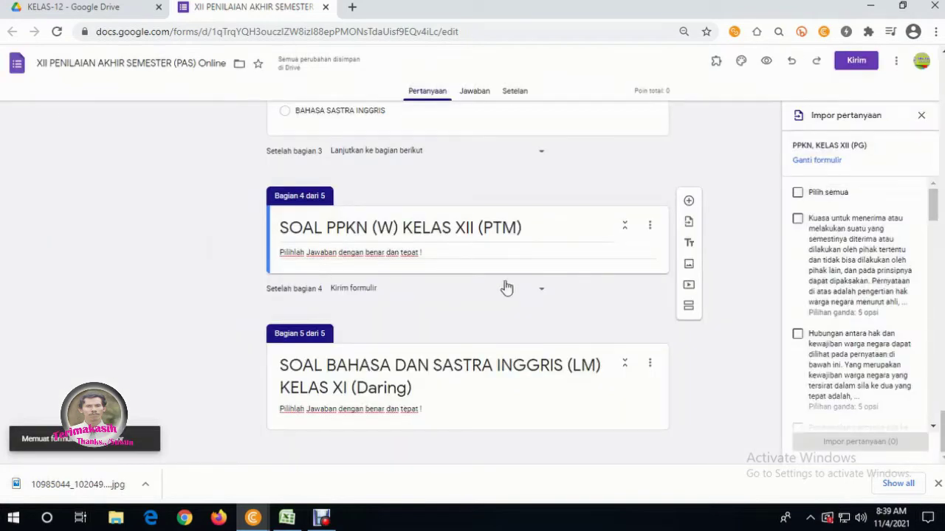
- Open the PPKN, KELAS XII (PG) form from the KELAS-12 Drive folder to check its questions, and return to the exam form
left_click(109, 7)
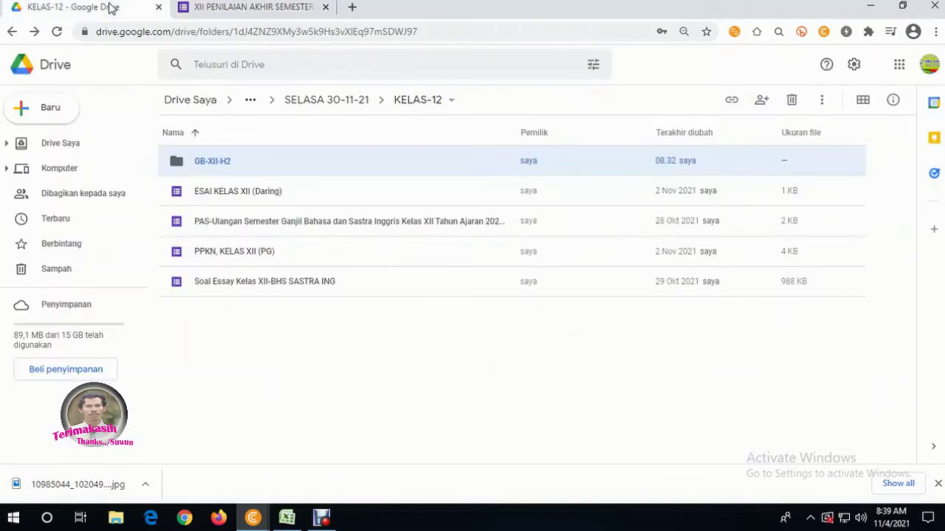
left_click(234, 258)
double_click(235, 258)
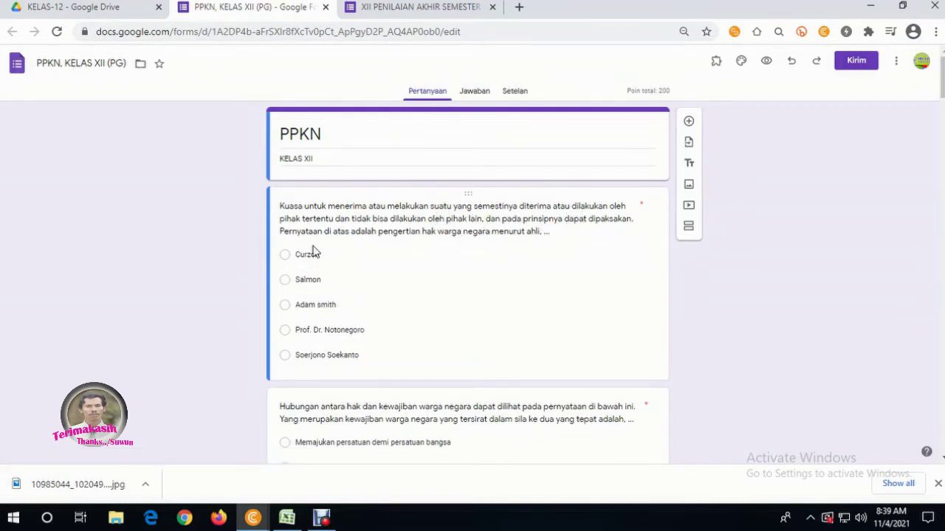
left_click(403, 8)
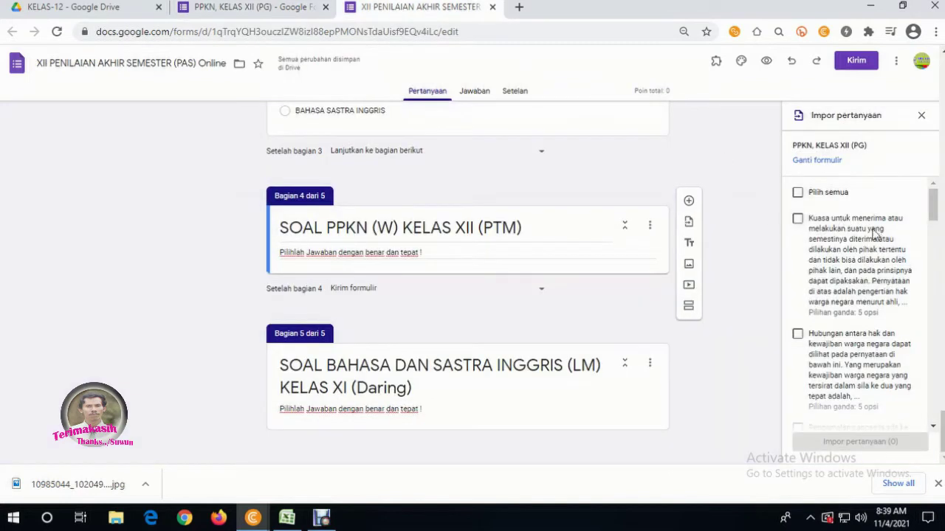
- Import all questions from PPKN, KELAS XII (PG) into the SOAL PPKN (W) KELAS XII (PTM) section
left_click(798, 194)
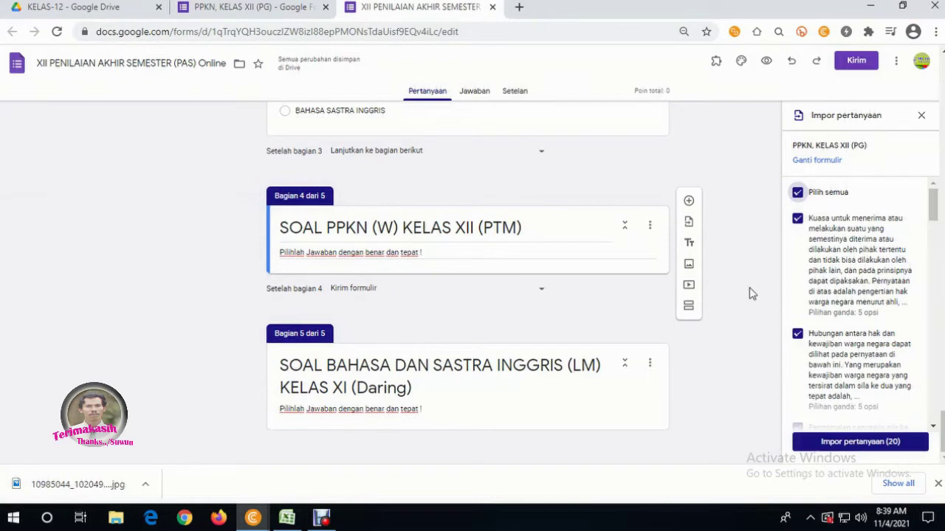
scroll(834, 247, "down", 3)
scroll(848, 268, "down", 5)
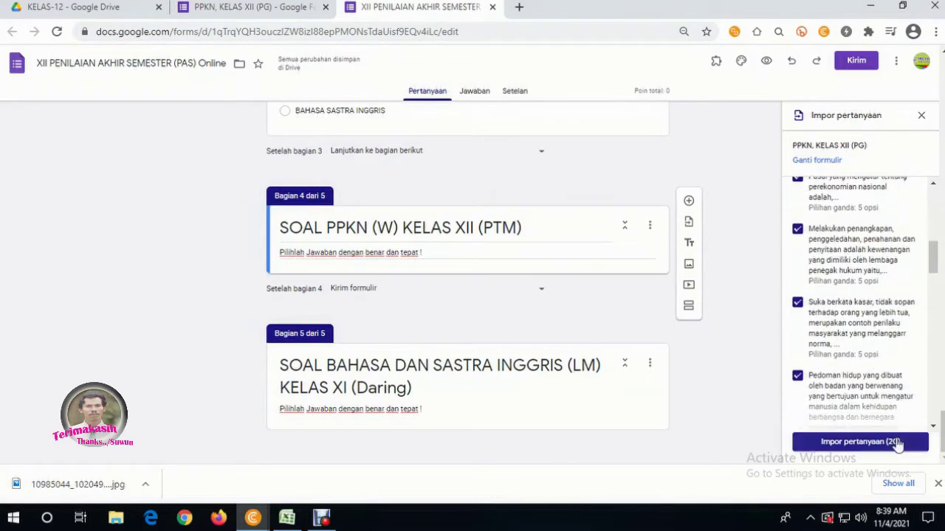
scroll(900, 418, "down", 2)
scroll(901, 419, "down", 5)
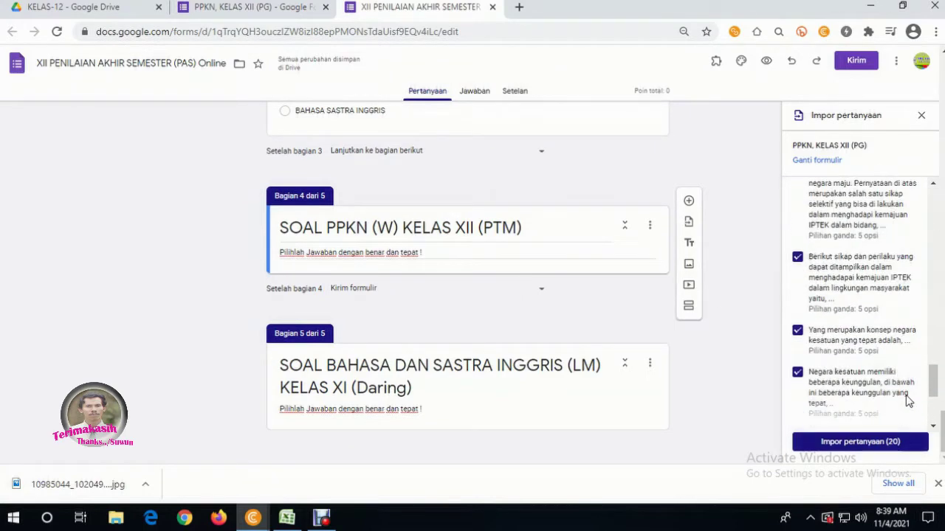
left_click(852, 443)
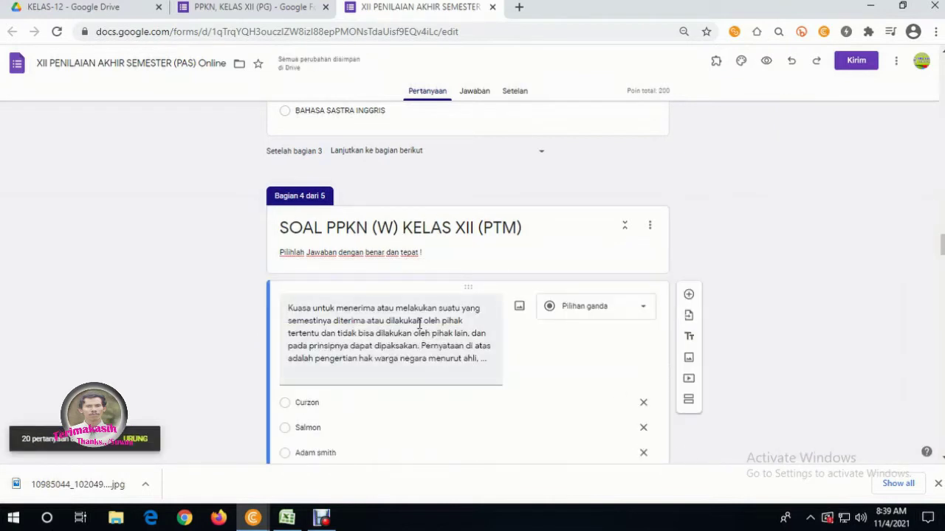
- Review the imported PPKN questions, their answer options and marked answers in section 4
scroll(354, 342, "down", 2)
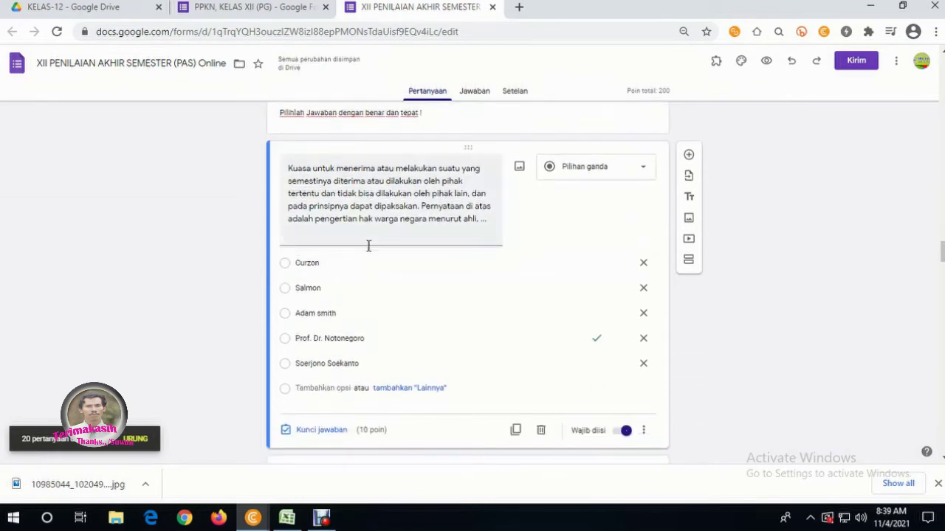
scroll(393, 239, "up", 2)
scroll(458, 321, "down", 3)
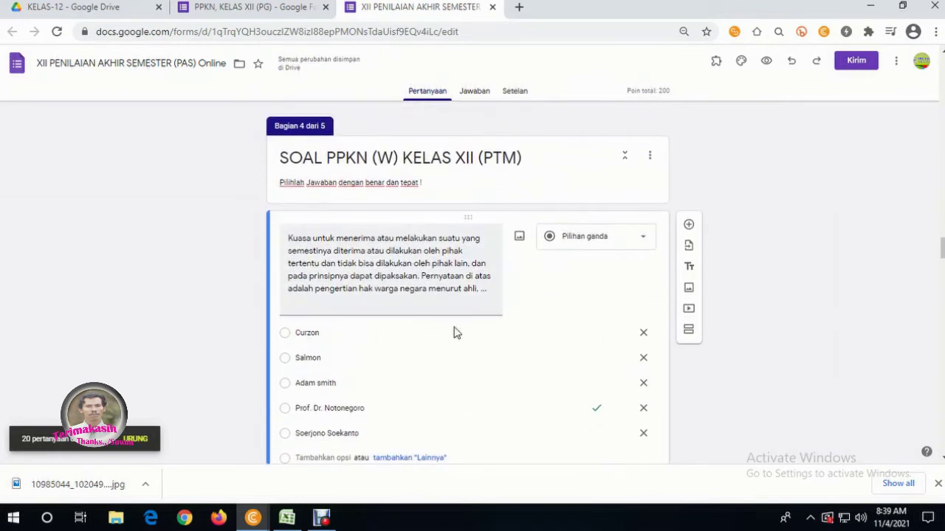
scroll(643, 118, "up", 2)
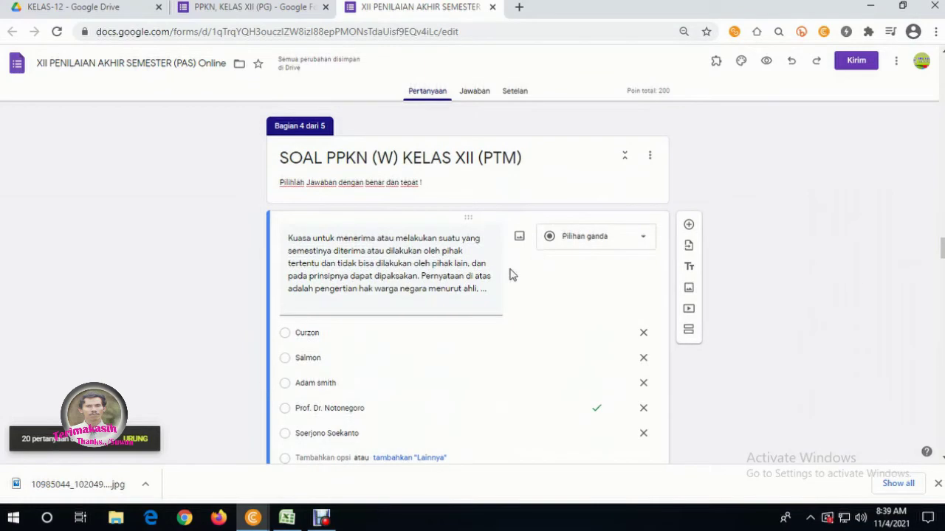
scroll(509, 274, "down", 2)
scroll(300, 365, "down", 4)
left_click(343, 369)
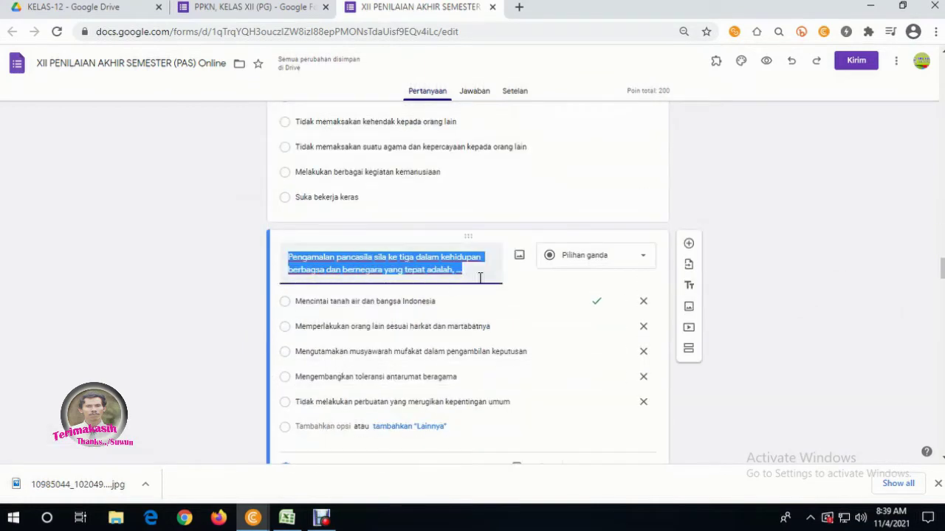
scroll(473, 271, "down", 2)
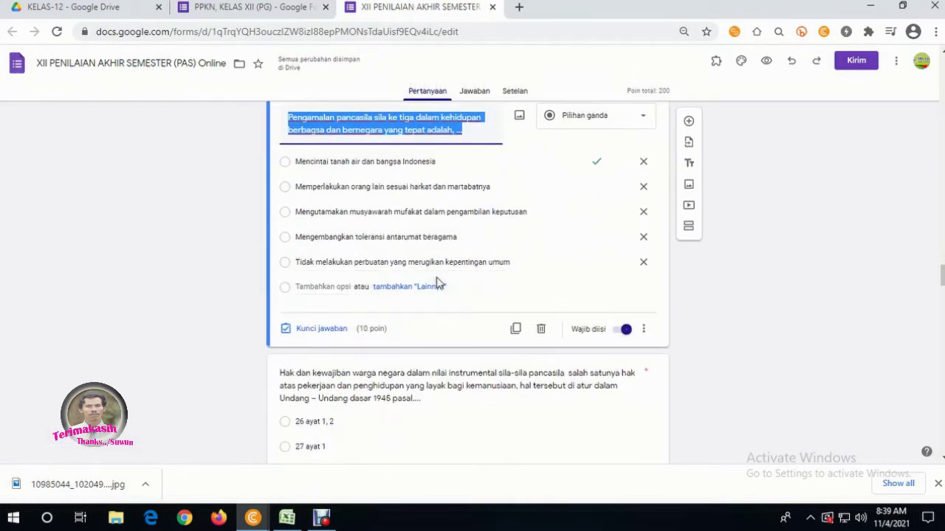
scroll(438, 283, "up", 1)
scroll(437, 282, "up", 10)
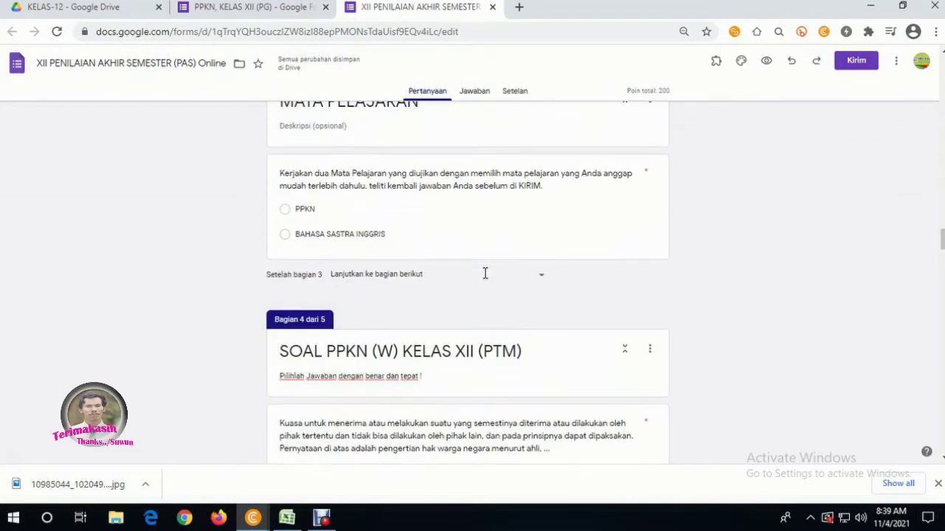
scroll(485, 273, "down", 4)
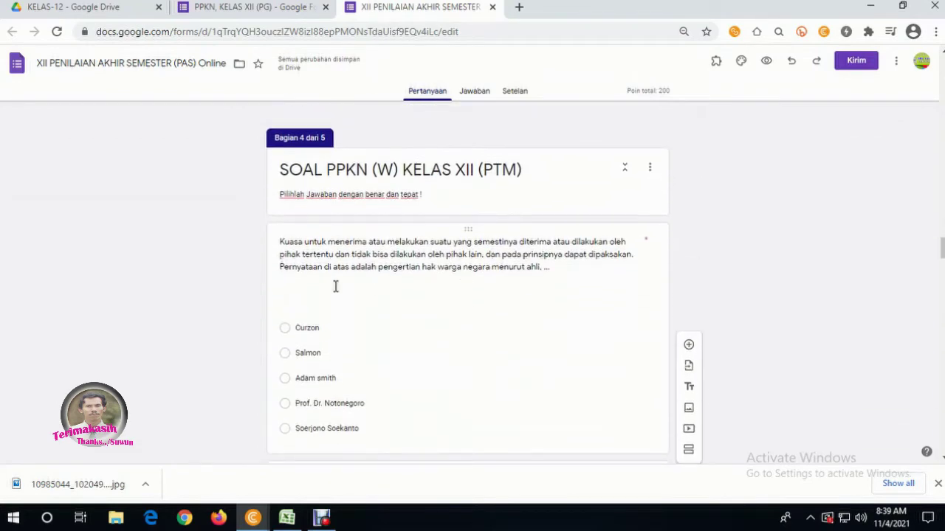
- Set the first PPKN question, "Kuasa untuk menerima...", to 5 points and turn on shuffling of its options
left_click(455, 322)
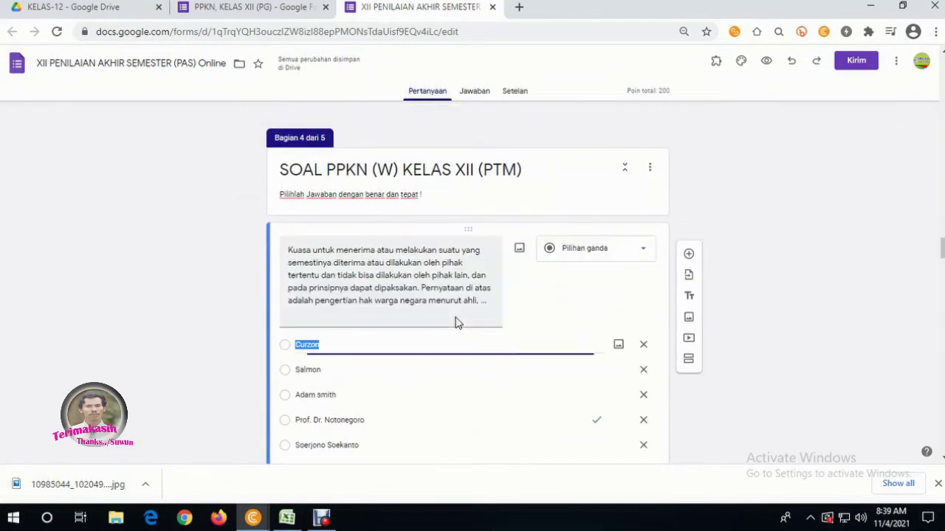
scroll(435, 310, "down", 3)
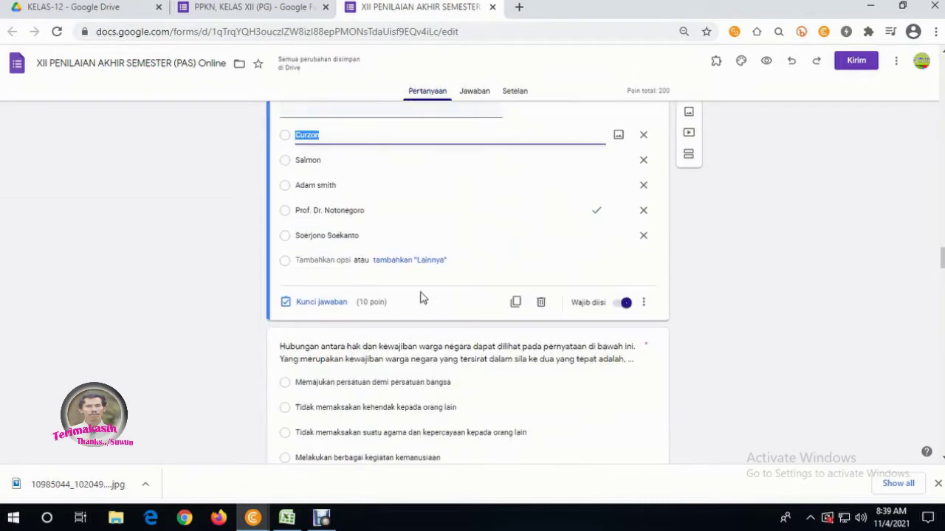
left_click(322, 302)
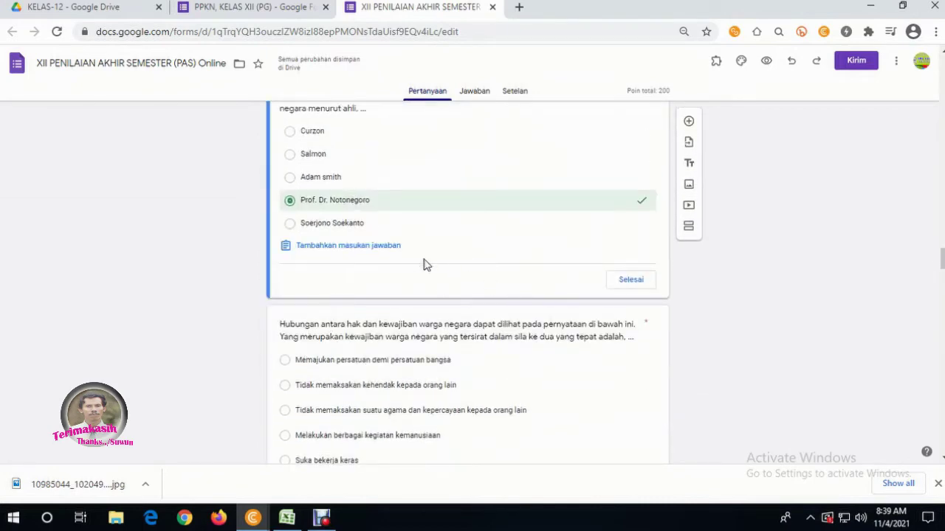
scroll(516, 244, "up", 3)
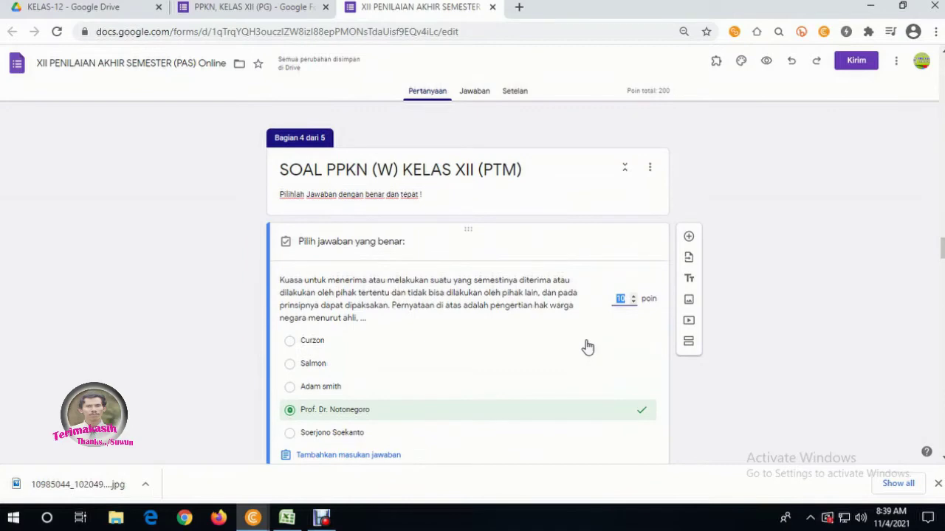
scroll(587, 347, "down", 4)
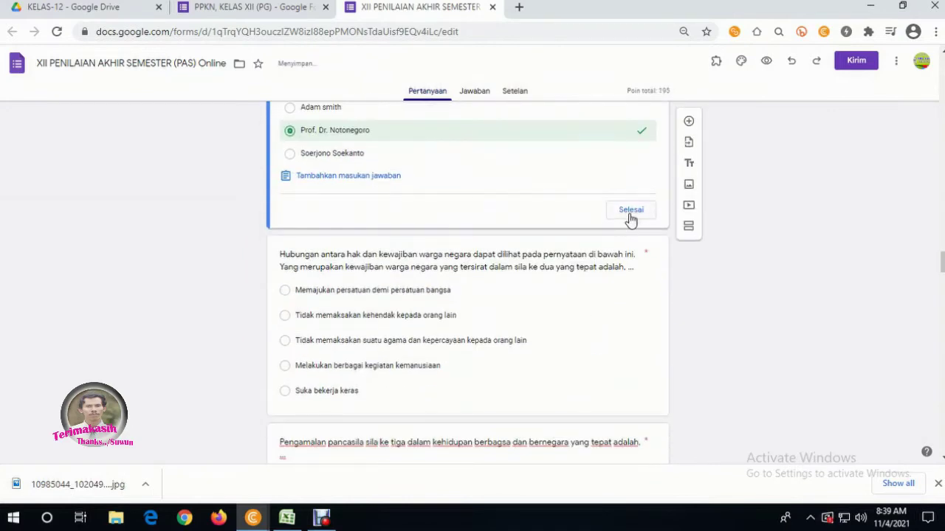
left_click(630, 212)
scroll(620, 310, "down", 2)
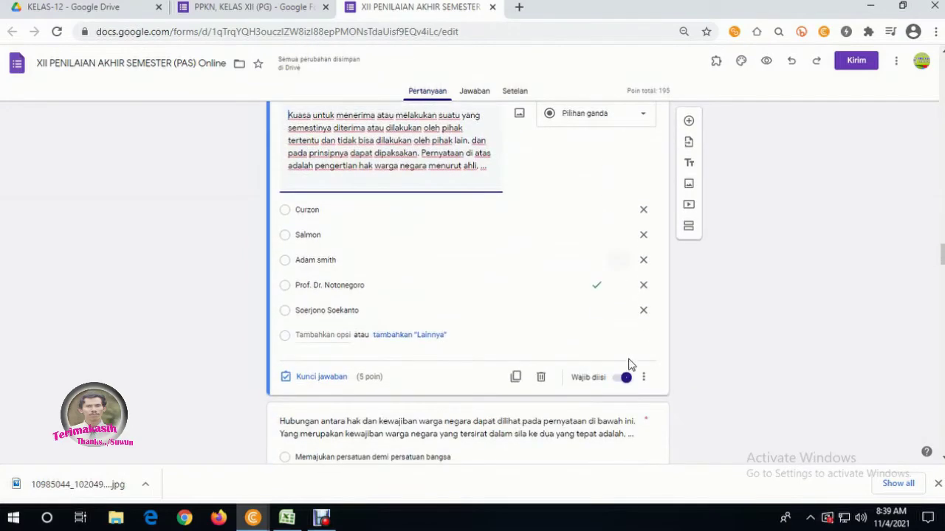
left_click(642, 377)
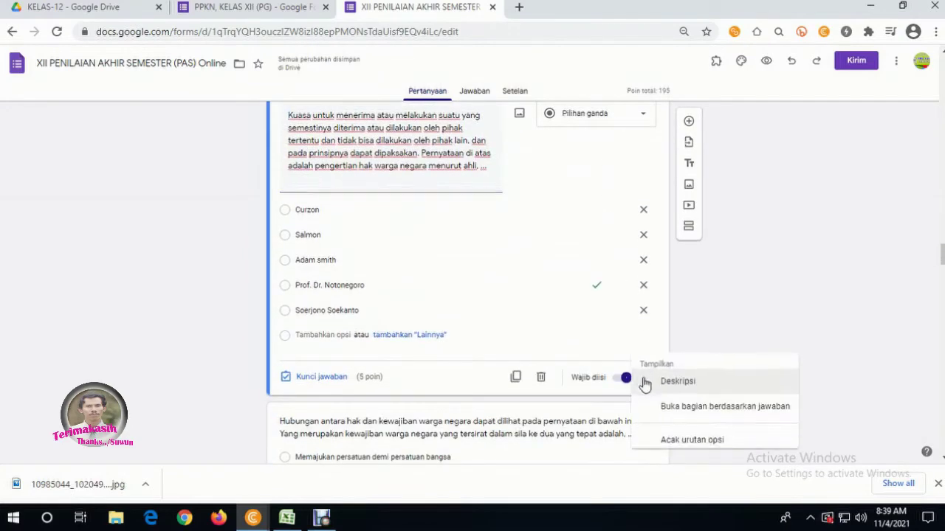
left_click(671, 440)
- Give the second PPKN question, "Hubungan antara hak dan kewajiban...", 5 points and shuffle its option order
scroll(473, 369, "down", 3)
left_click(459, 340)
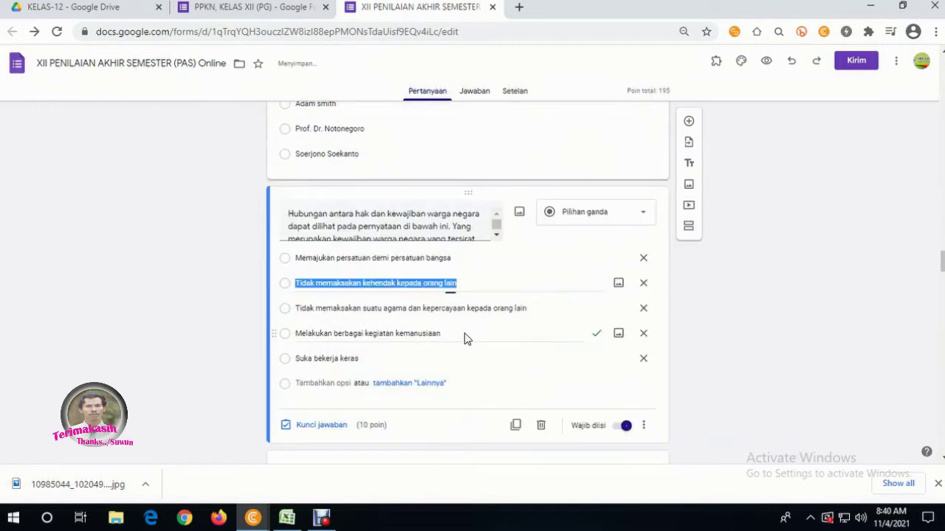
left_click(323, 427)
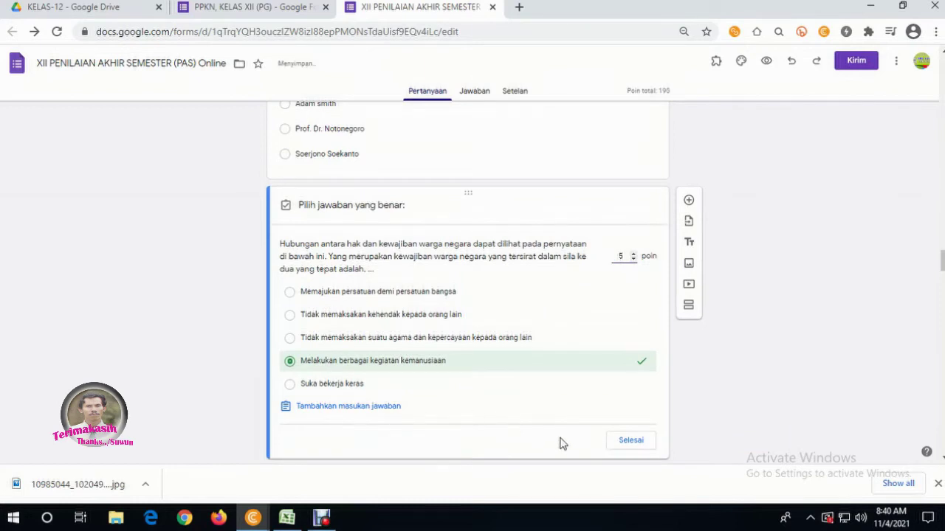
left_click(629, 441)
scroll(624, 448, "down", 2)
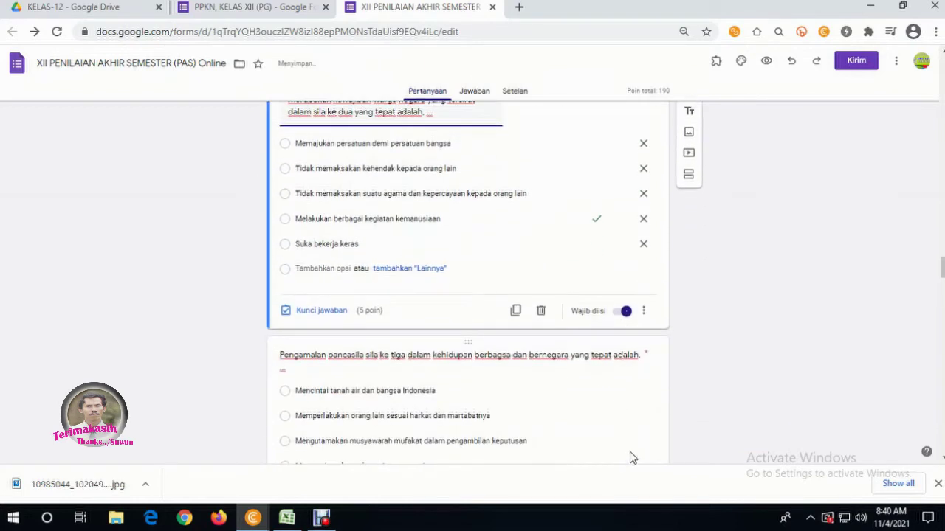
left_click(646, 312)
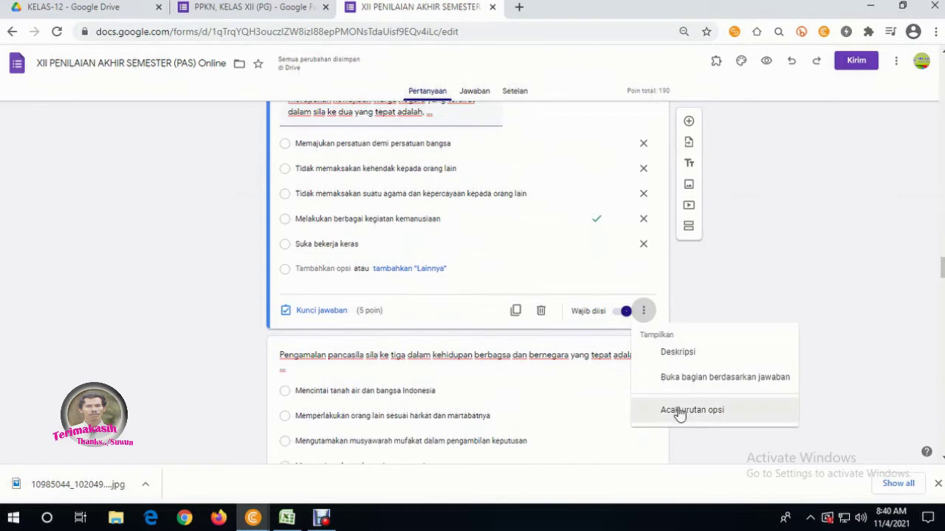
left_click(679, 411)
- Set the "Pengamalan pancasila sila ke tiga..." question to 5 points and shuffle its option order
left_click(543, 409)
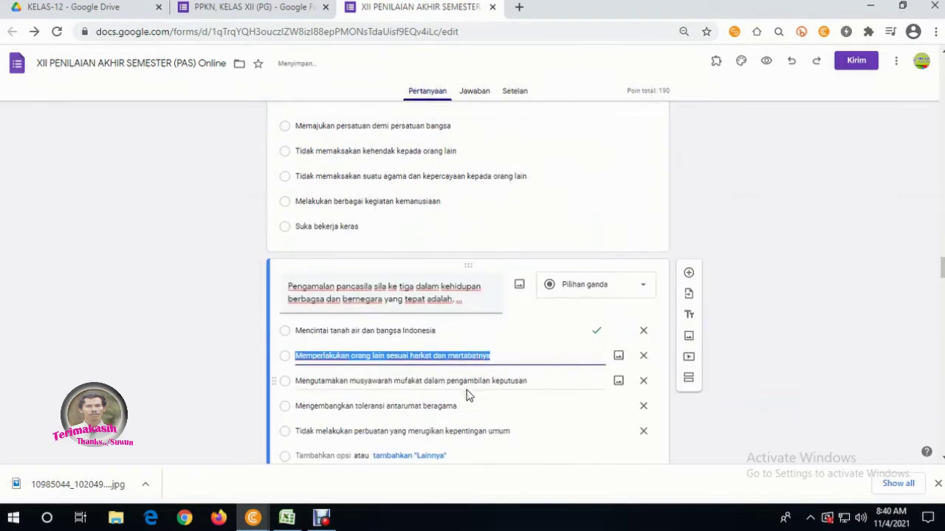
scroll(468, 394, "down", 2)
left_click(321, 359)
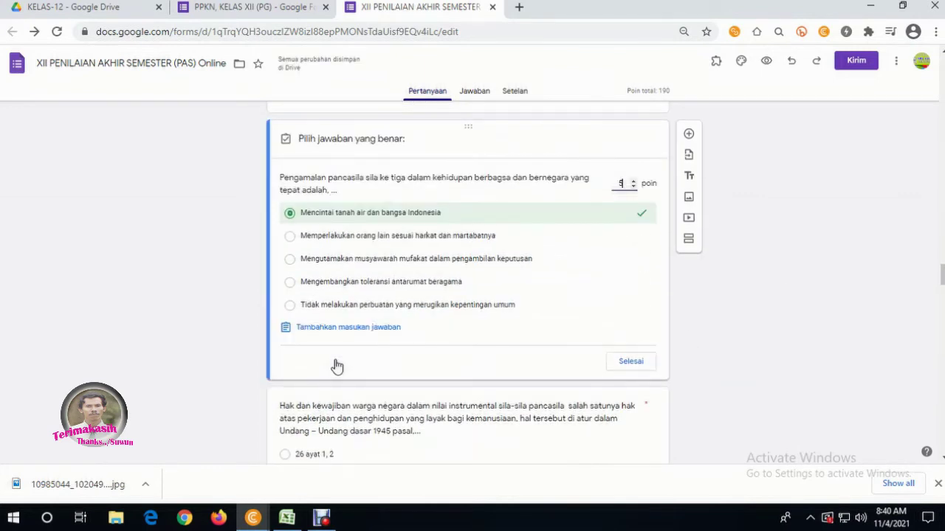
left_click(628, 367)
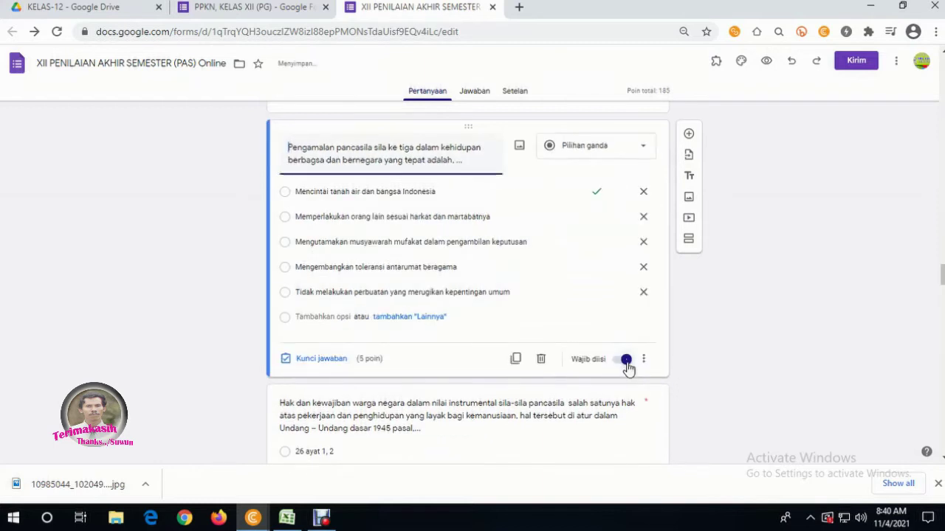
left_click(643, 360)
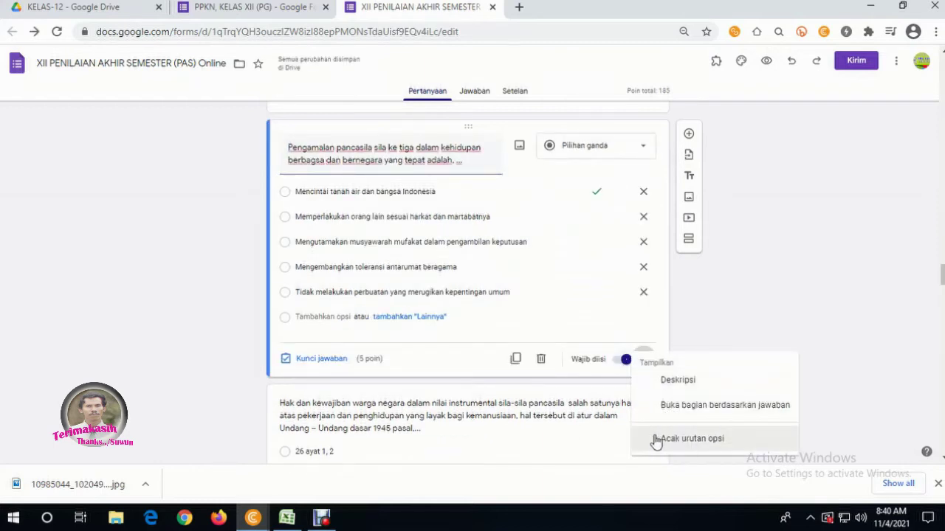
left_click(655, 439)
- Give the "Hak dan kewajiban warga negara dalam nilai instrumental..." question 5 points and turn on option shuffling
scroll(489, 386, "down", 2)
left_click(449, 361)
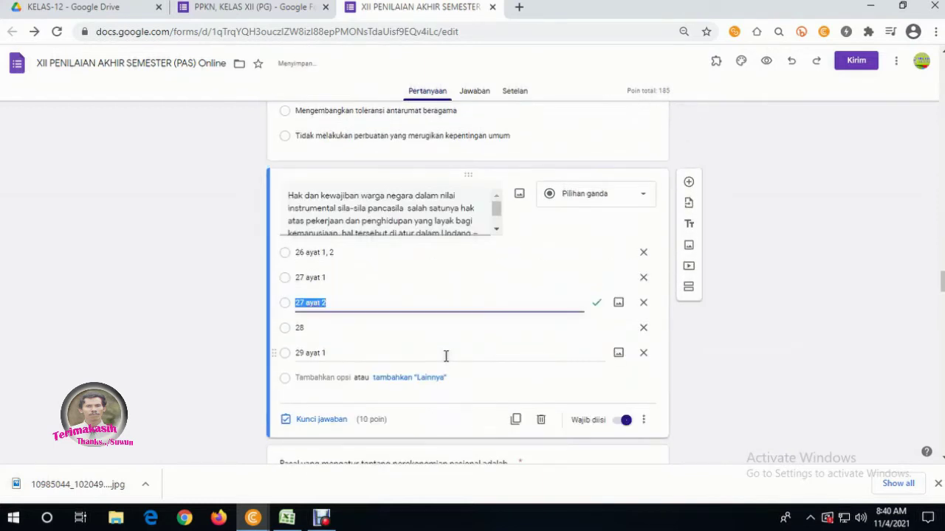
left_click(336, 423)
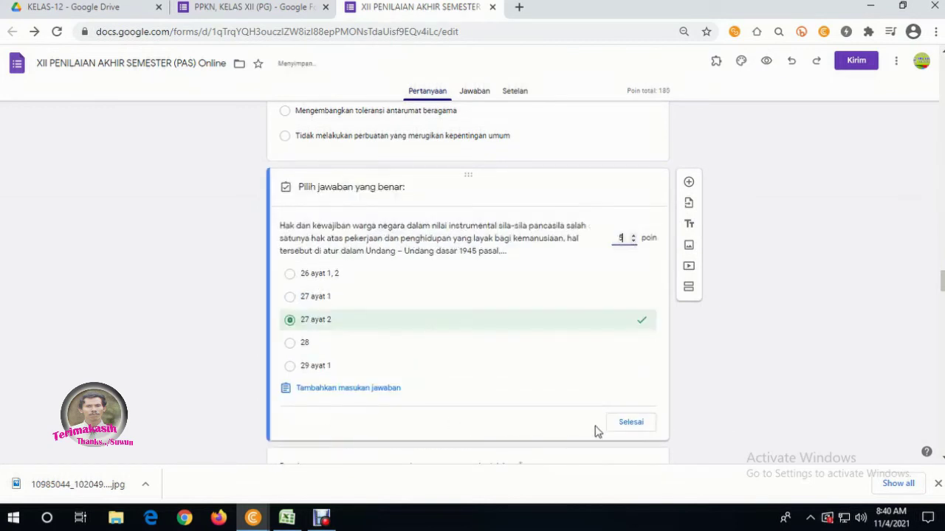
left_click(631, 423)
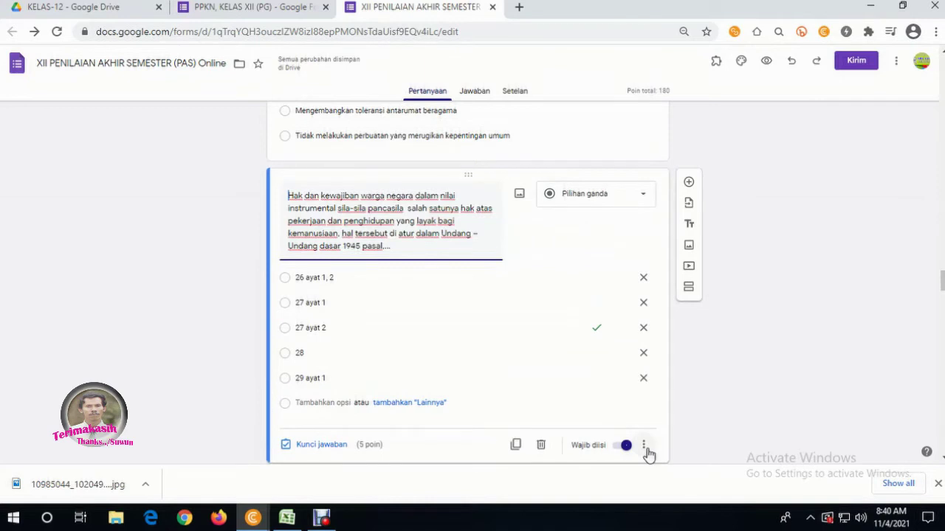
left_click(645, 446)
left_click(672, 441)
- Set the "Pasal yang mengatur tentang perekonomian nasional..." question to 5 points and shuffle its options
scroll(561, 416, "down", 2)
left_click(546, 402)
scroll(514, 402, "down", 2)
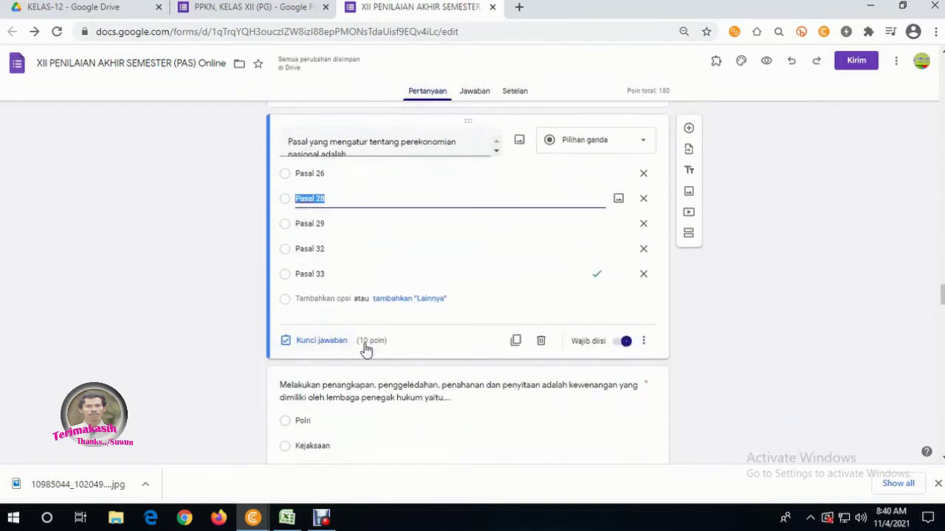
left_click(326, 343)
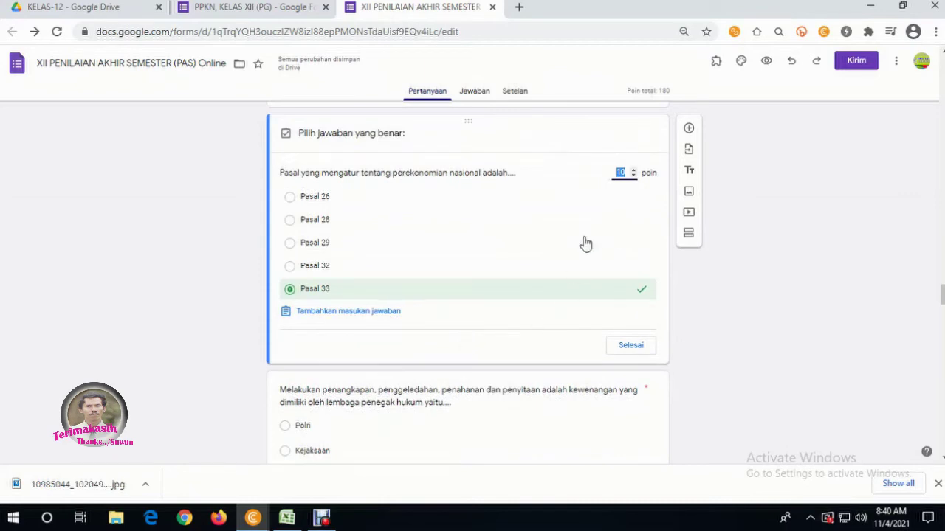
left_click(631, 344)
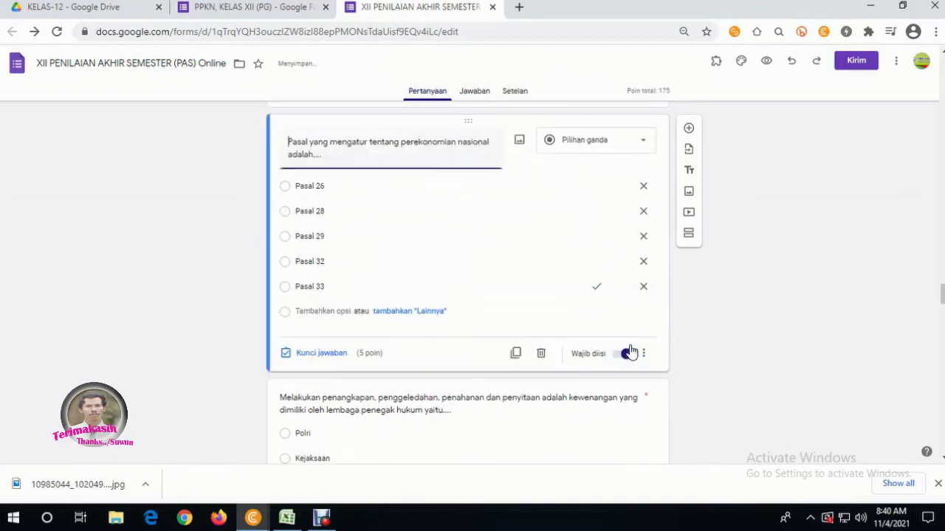
left_click(644, 356)
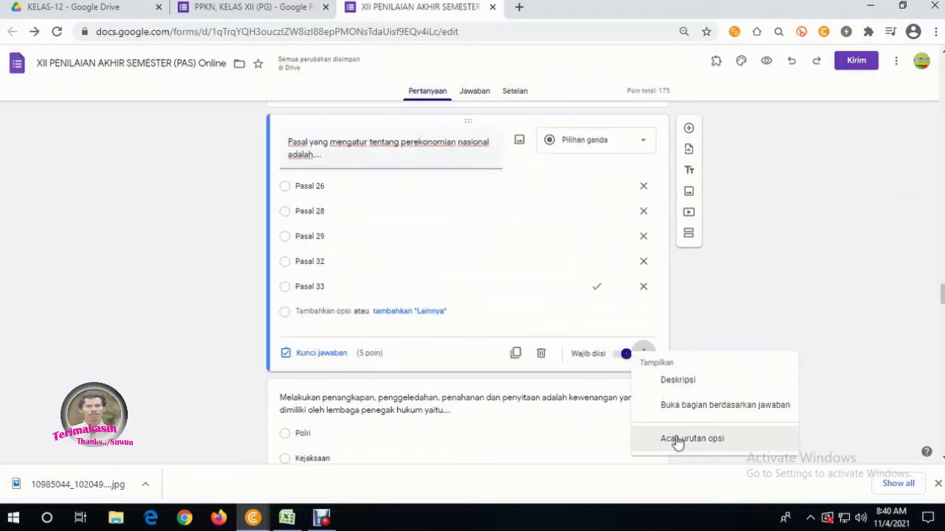
left_click(674, 438)
- Assign 5 points to the "Melakukan penangkapan, penggeledahan..." question and shuffle its option order
left_click(540, 436)
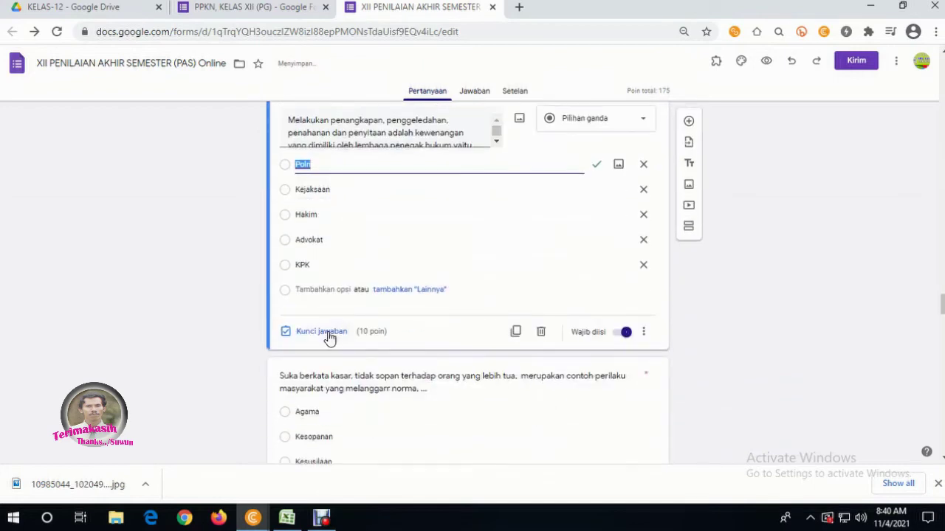
left_click(327, 337)
type("5")
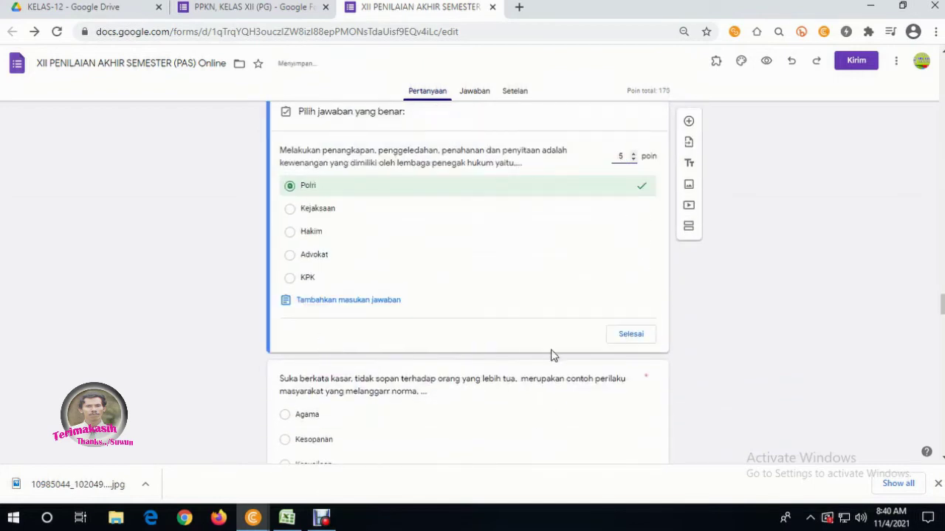
left_click(628, 338)
scroll(633, 339, "down", 1)
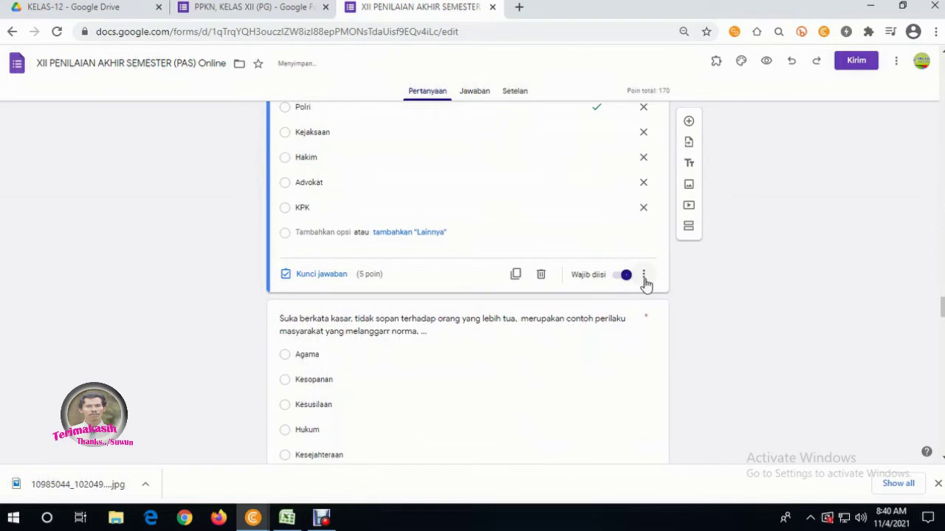
left_click(644, 275)
left_click(679, 377)
- Set the "Suka berkata kasar, tidak sopan..." question to 5 points and turn on shuffling of its options
left_click(516, 380)
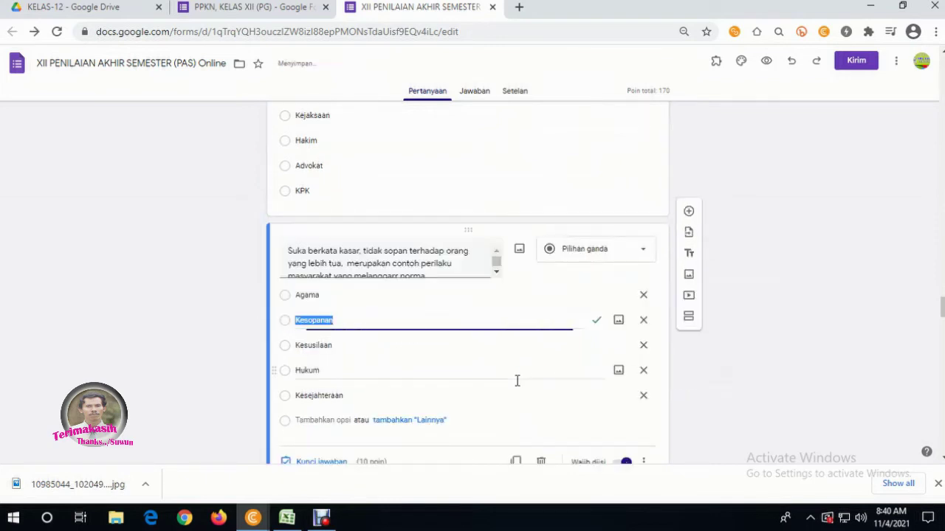
left_click(321, 322)
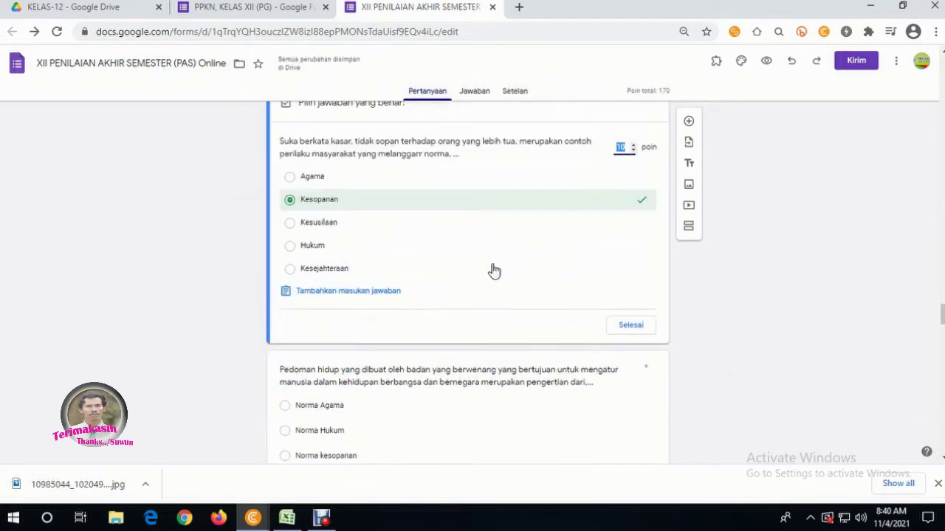
left_click(628, 330)
left_click(645, 336)
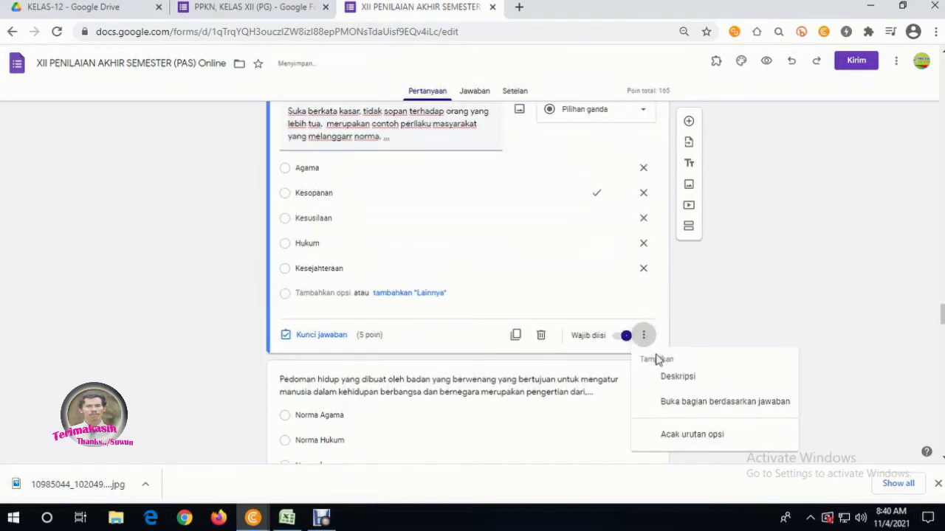
left_click(684, 435)
- Give the "Pedoman hidup yang dibuat oleh badan yang berwenang..." question 5 points and shuffle its options
left_click(422, 416)
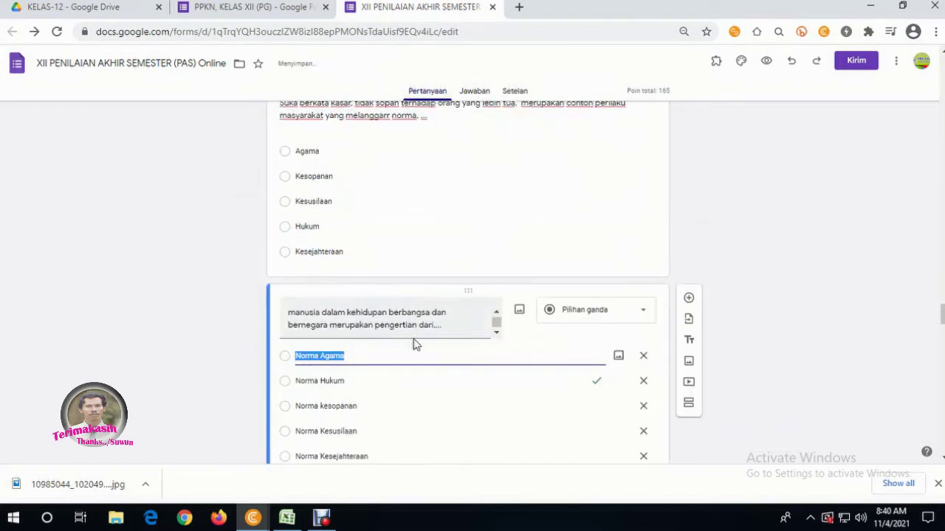
left_click(321, 384)
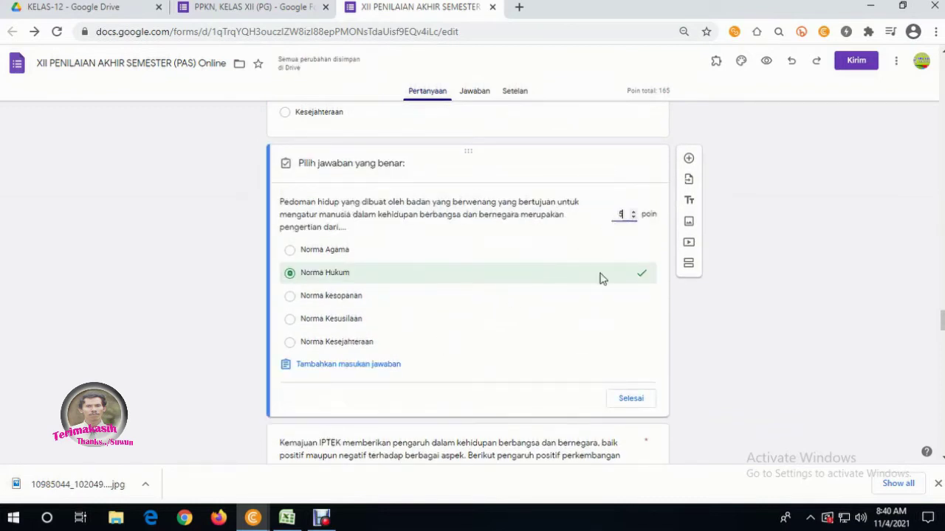
left_click(631, 400)
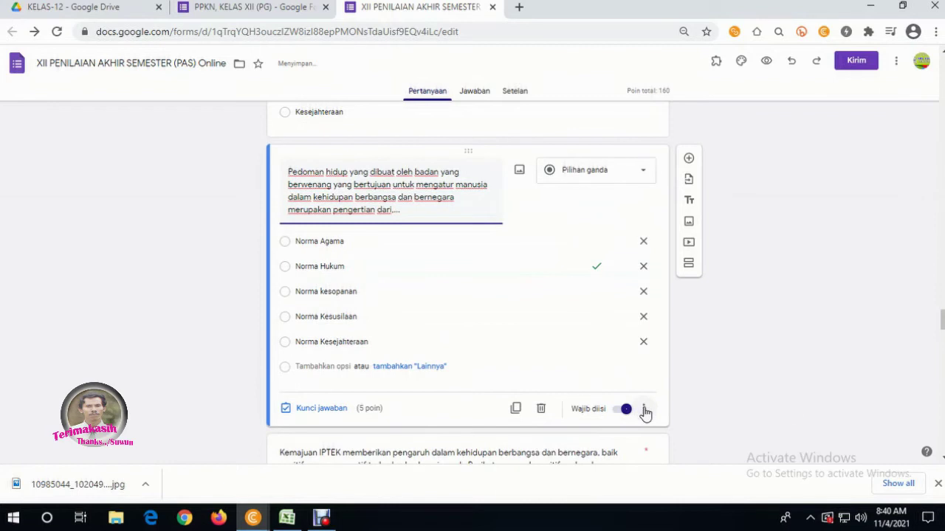
left_click(644, 409)
left_click(689, 441)
- Set the "Kemajuan IPTEK memberikan pengaruh..." question to 5 points and shuffle its option order
scroll(445, 281, "down", 4)
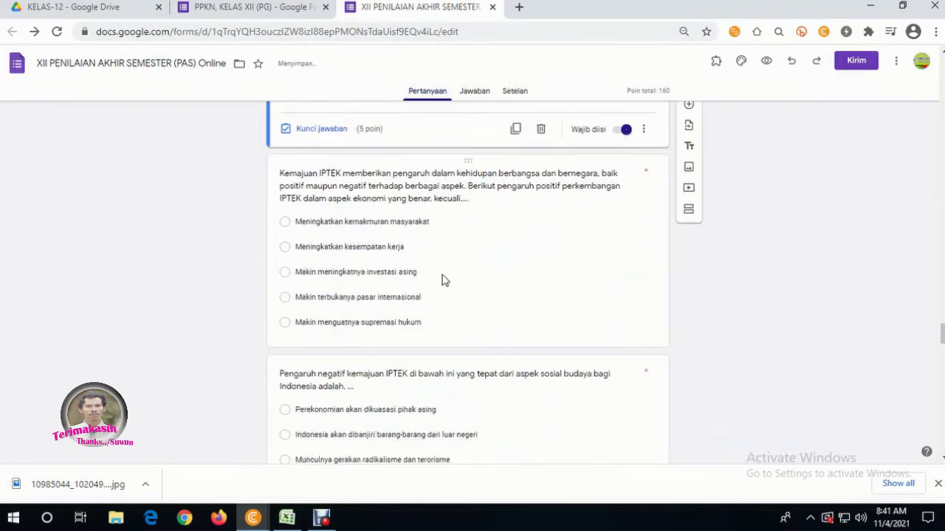
left_click(445, 281)
left_click(315, 333)
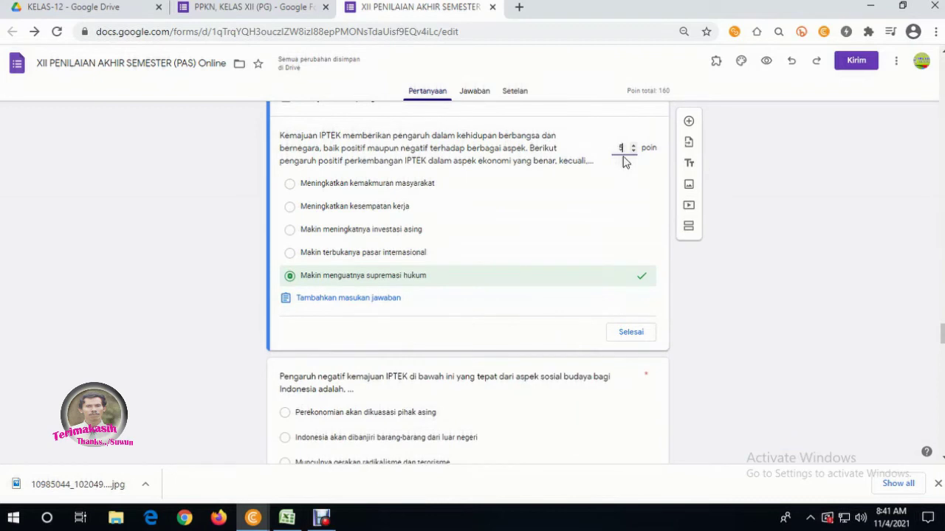
left_click(636, 337)
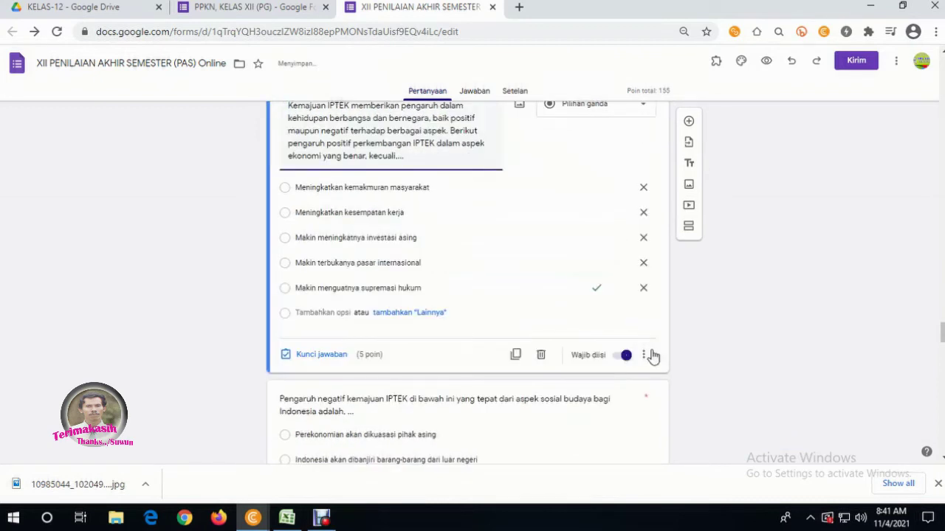
left_click(648, 357)
left_click(671, 436)
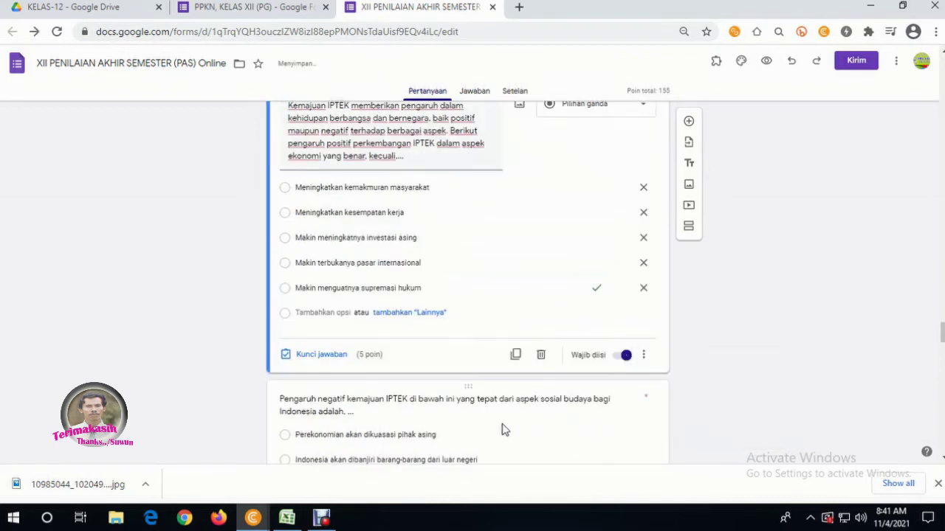
- Assign 5 points to the "Pengaruh negatif kemajuan IPTEK..." question and turn on option shuffling
left_click(494, 430)
scroll(479, 399, "down", 3)
left_click(317, 333)
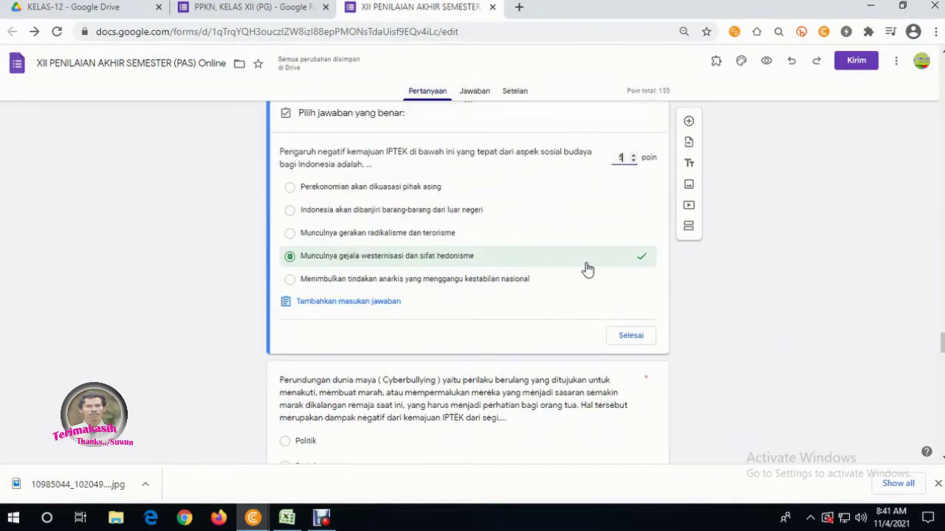
left_click(629, 336)
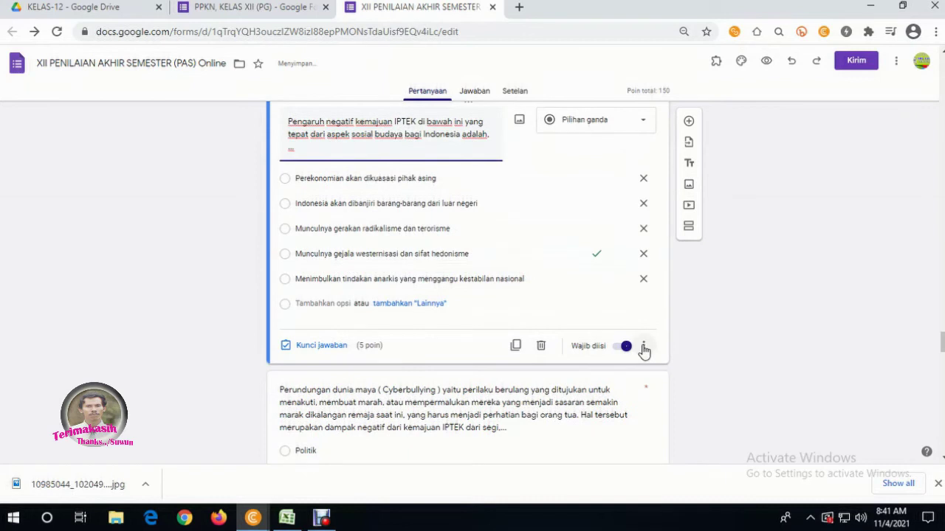
left_click(644, 347)
left_click(680, 445)
- Set the "Perundungan dunia maya (Cyberbullying)..." question to 5 points and shuffle its options
scroll(417, 382, "down", 1)
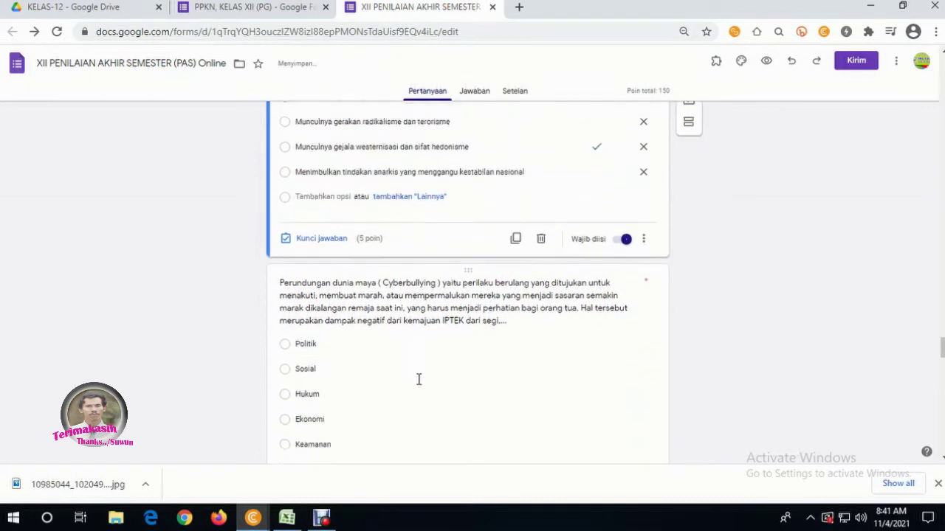
scroll(417, 382, "down", 1)
left_click(384, 353)
left_click(329, 355)
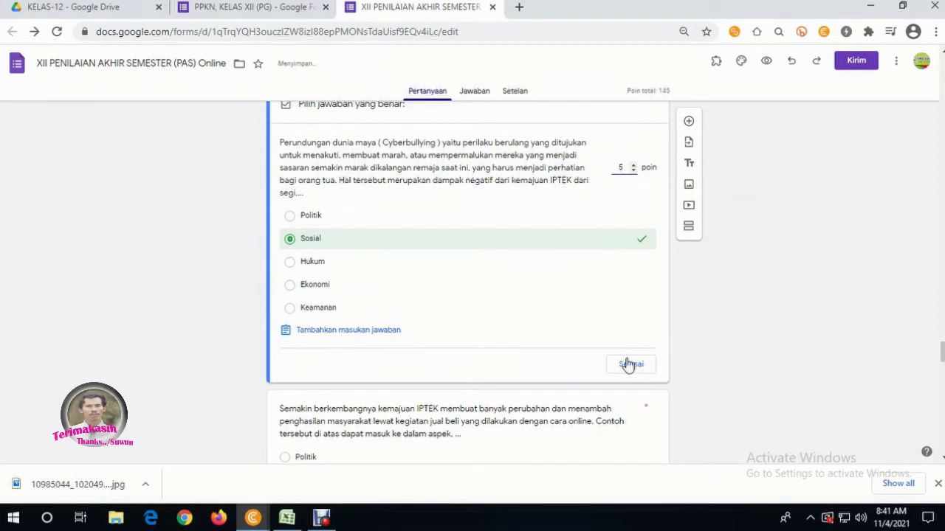
left_click(629, 364)
scroll(647, 262, "down", 2)
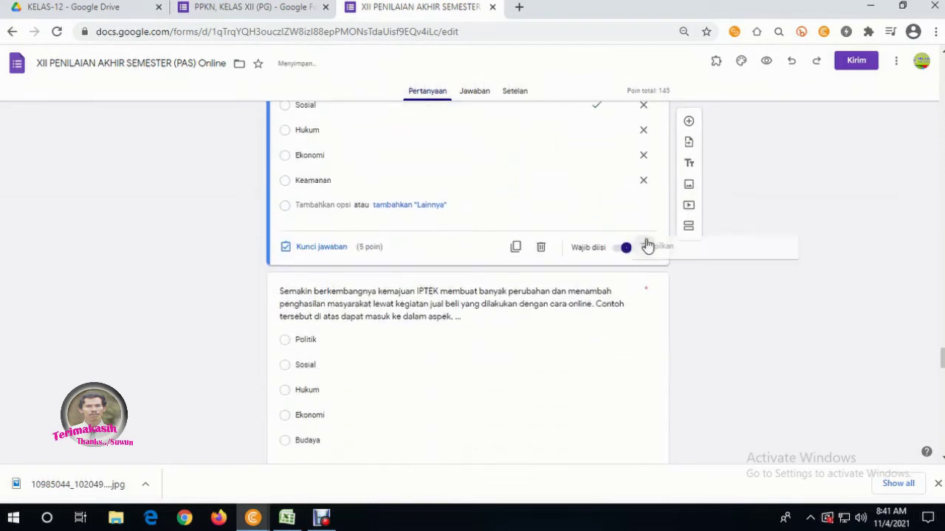
left_click(643, 248)
left_click(670, 346)
- Give the "Semakin berkembangnya kemajuan IPTEK..." question 5 points and shuffle its option order
left_click(436, 365)
scroll(434, 367, "down", 2)
left_click(320, 310)
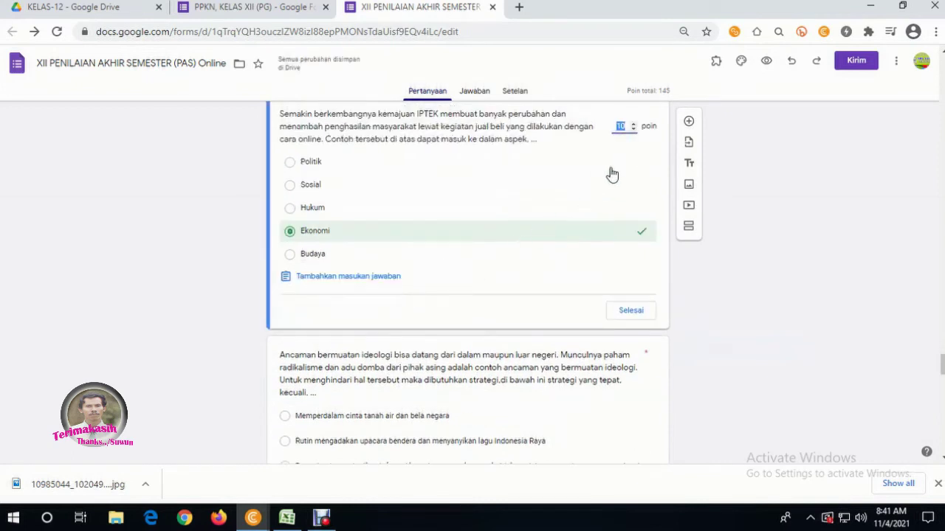
left_click(633, 315)
left_click(644, 334)
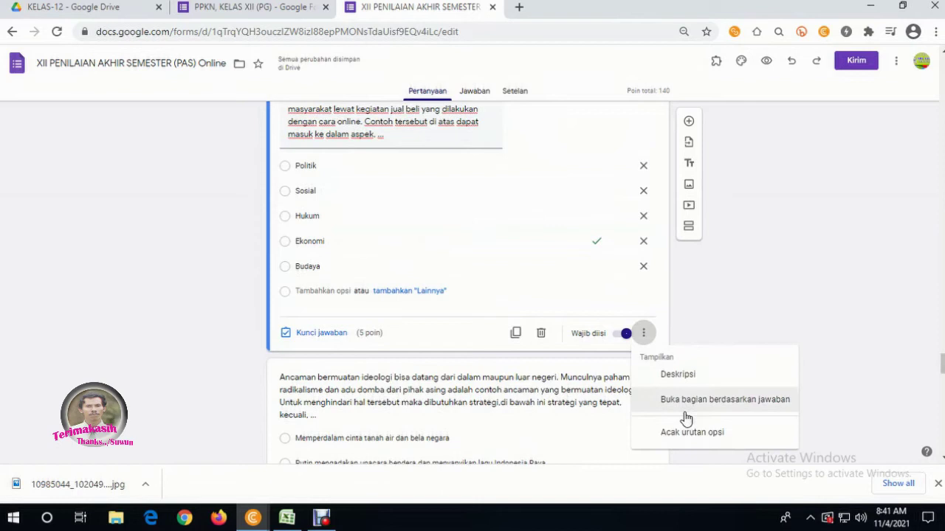
left_click(686, 432)
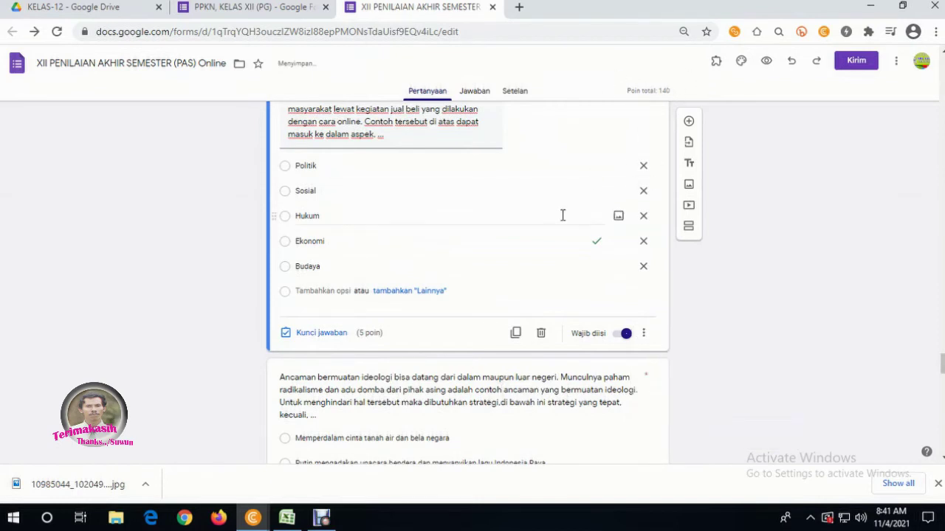
- Set the "Ancaman bermuatan ideologi..." question to 5 points and shuffle its option order
scroll(563, 221, "down", 5)
left_click(384, 303)
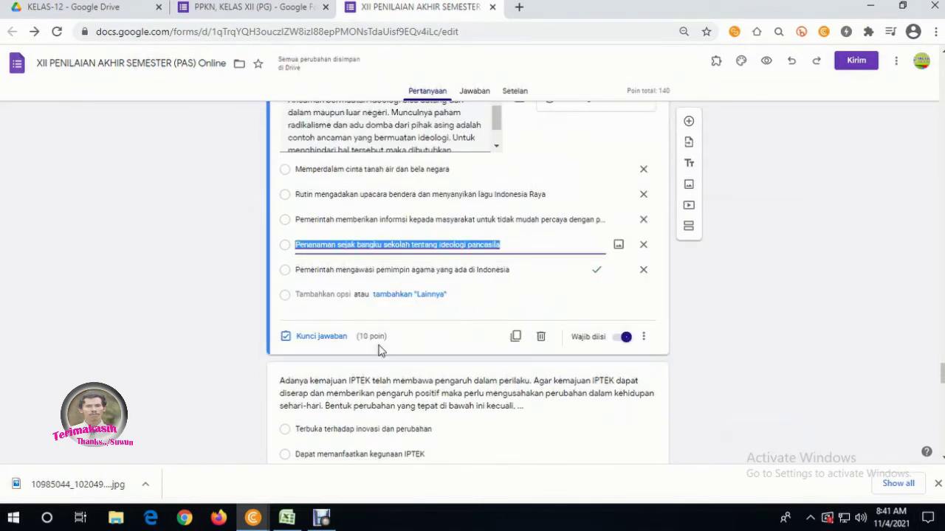
left_click(325, 336)
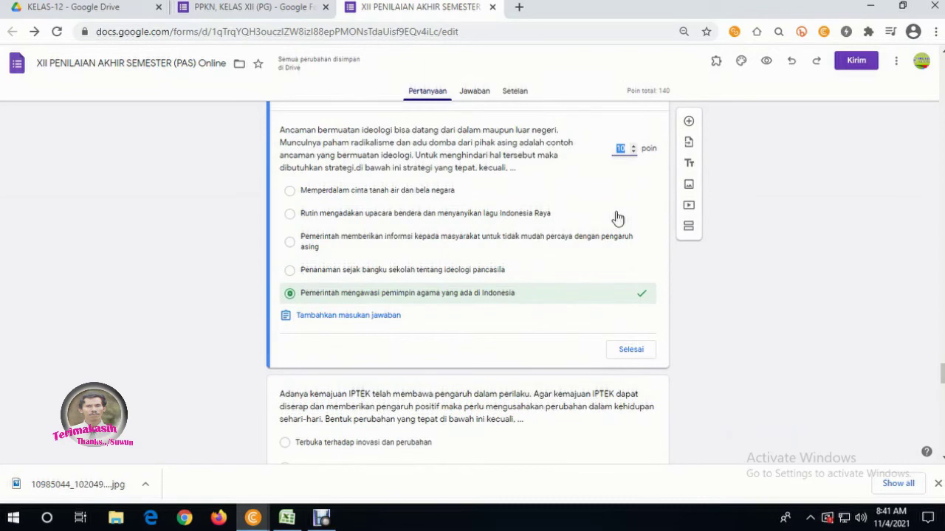
left_click(616, 349)
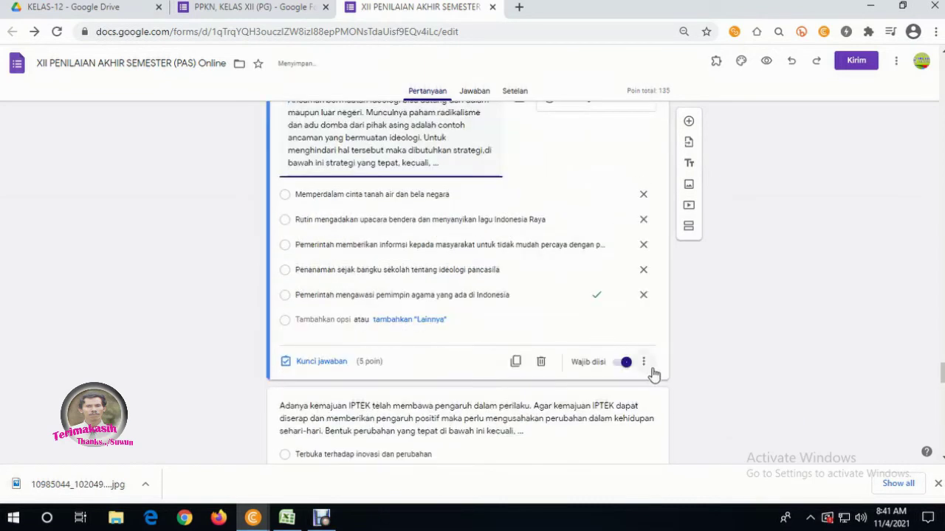
left_click(646, 362)
left_click(679, 440)
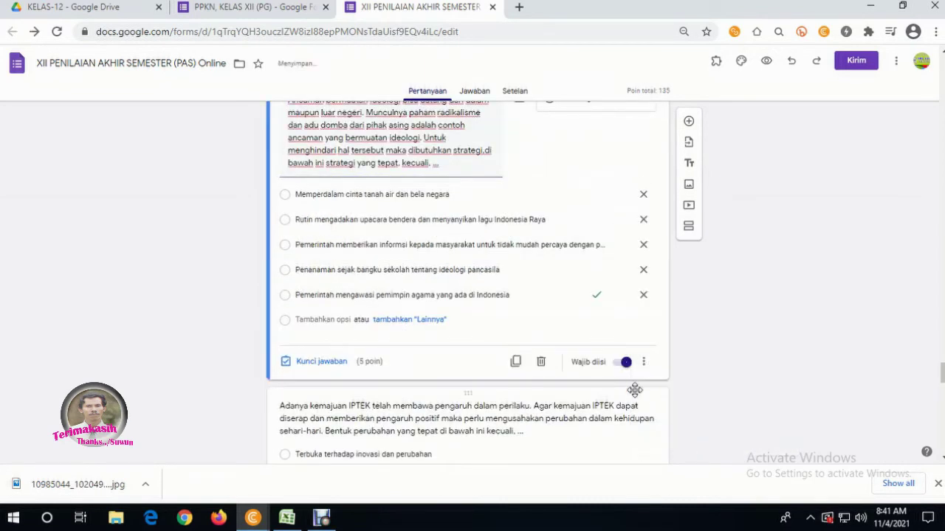
- Give the "Adanya kemajuan IPTEK..." question 5 points, make it required and shuffle its option order
scroll(542, 313, "down", 2)
left_click(435, 339)
scroll(435, 337, "down", 2)
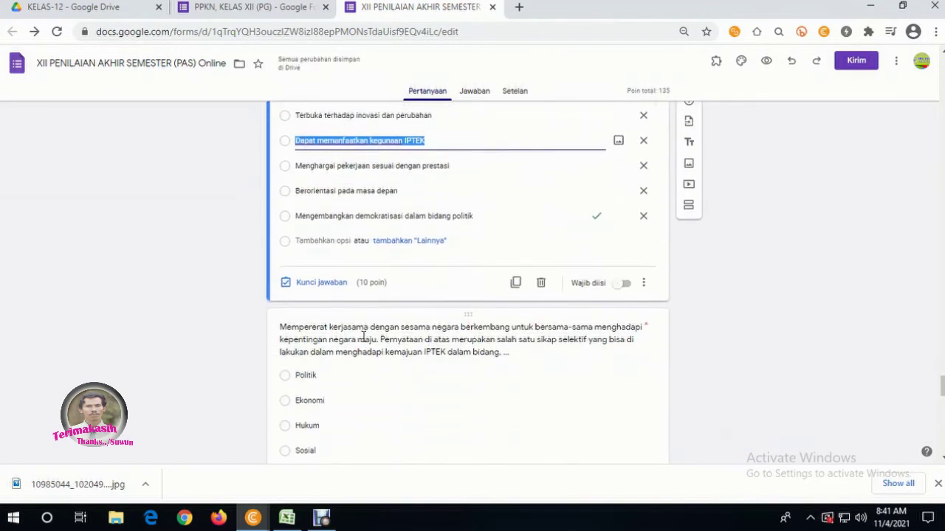
left_click(343, 287)
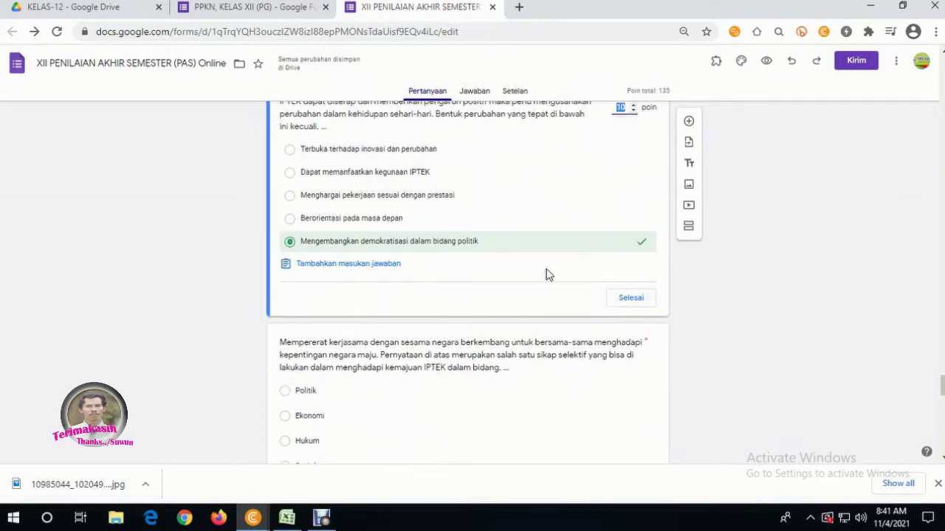
left_click(627, 299)
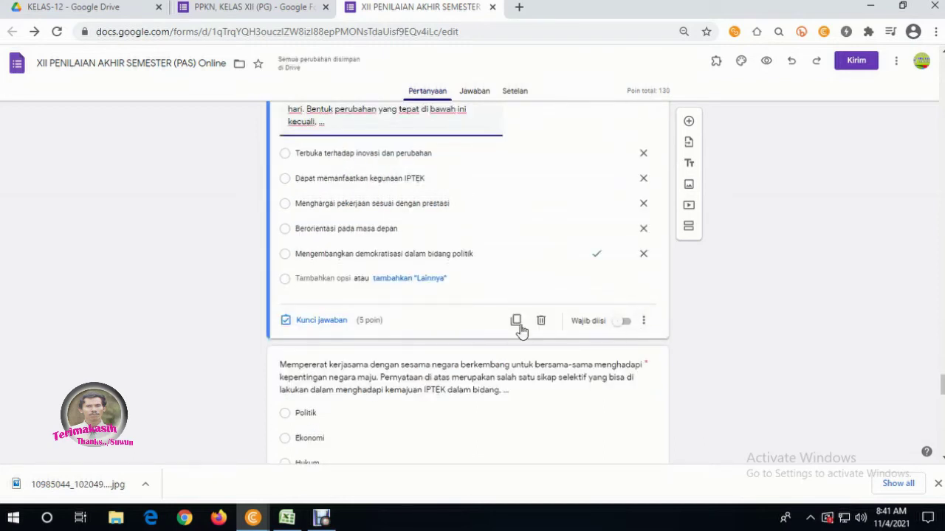
left_click(625, 322)
left_click(643, 323)
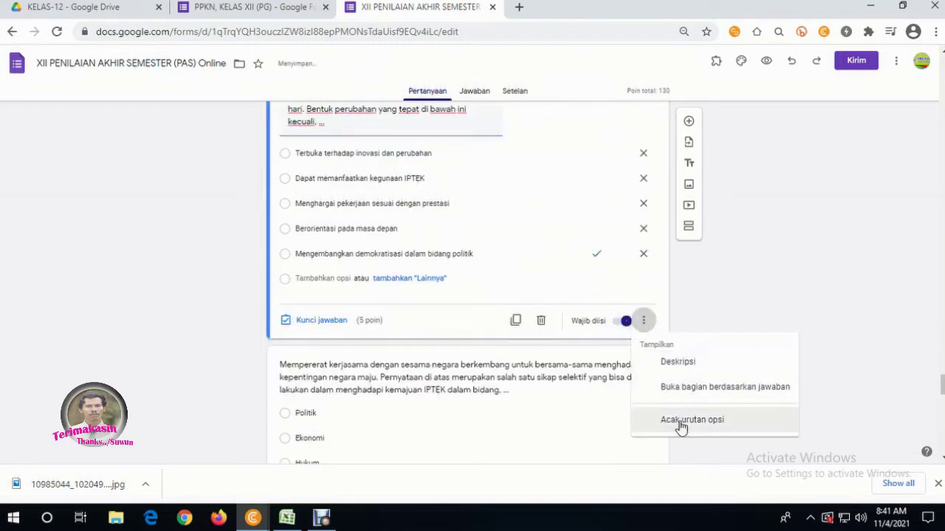
left_click(673, 421)
- Assign 5 points to the "Mempererat kerjasama dengan sesama negara berkembang..." question and turn on option shuffling
scroll(474, 355, "down", 2)
left_click(413, 294)
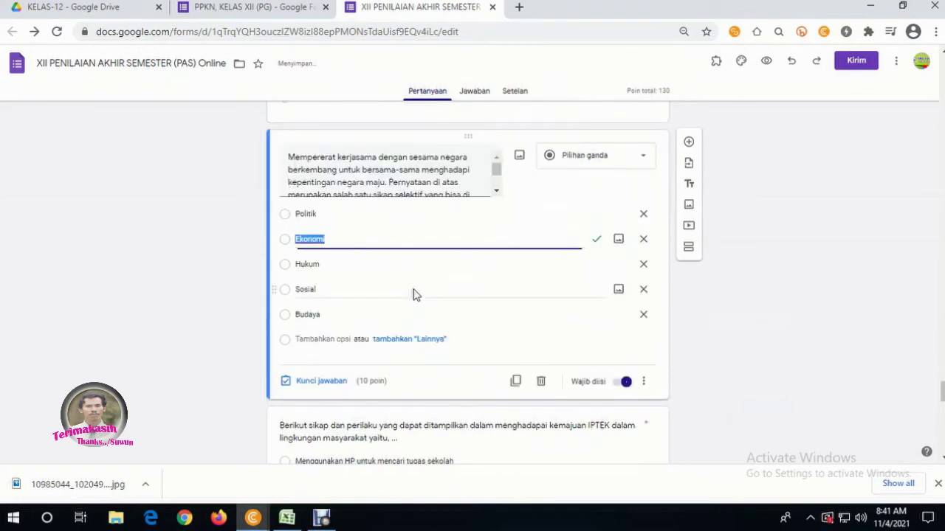
scroll(445, 318, "down", 2)
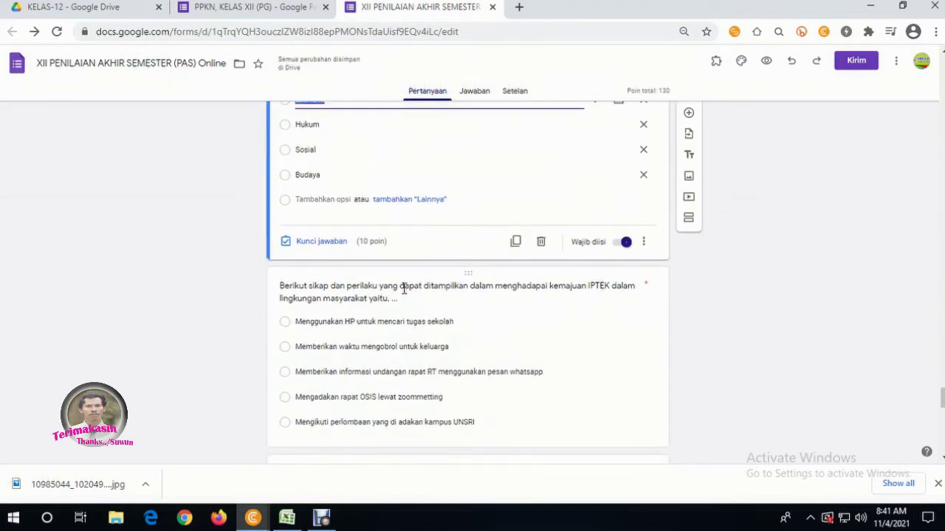
left_click(317, 242)
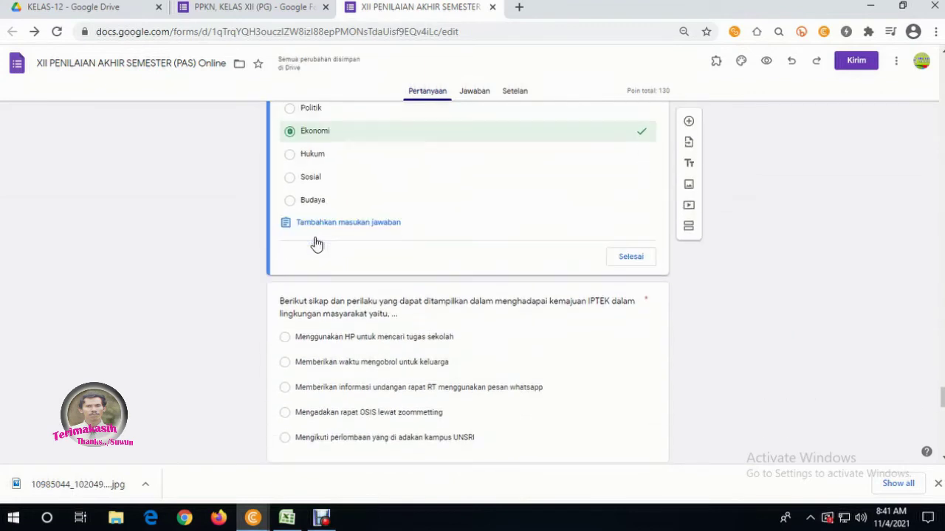
left_click(627, 258)
left_click(643, 446)
scroll(671, 384, "down", 2)
left_click(677, 299)
- Set the "Berikut sikap dan perilaku..." question to 5 points and shuffle its options
scroll(462, 392, "down", 3)
left_click(399, 341)
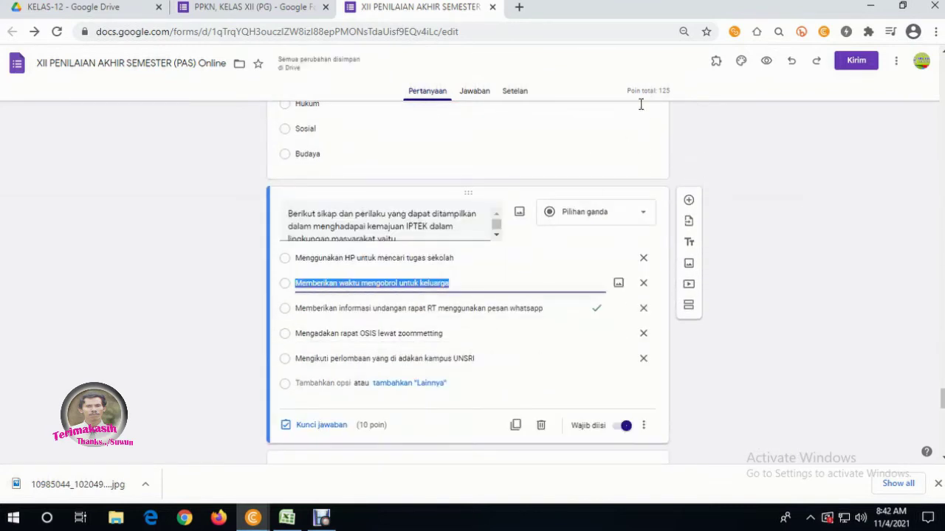
left_click(319, 426)
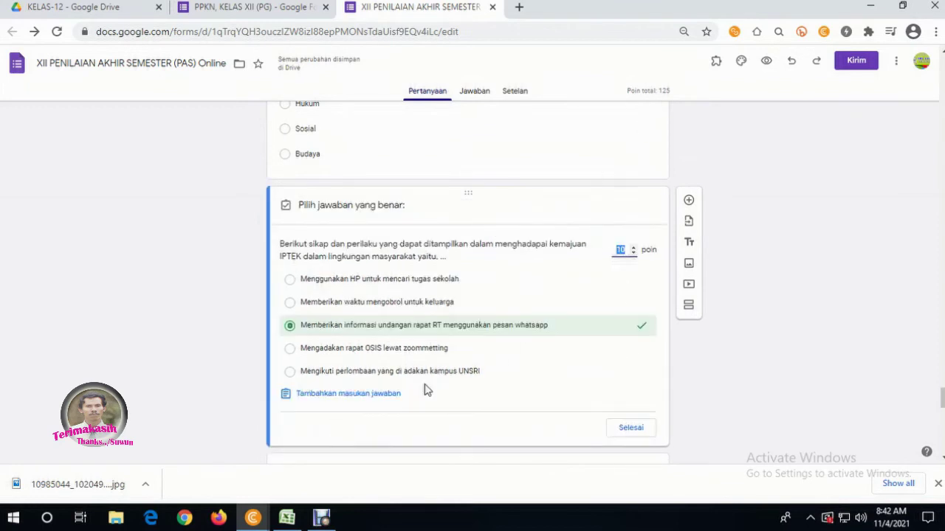
type("5")
left_click(631, 429)
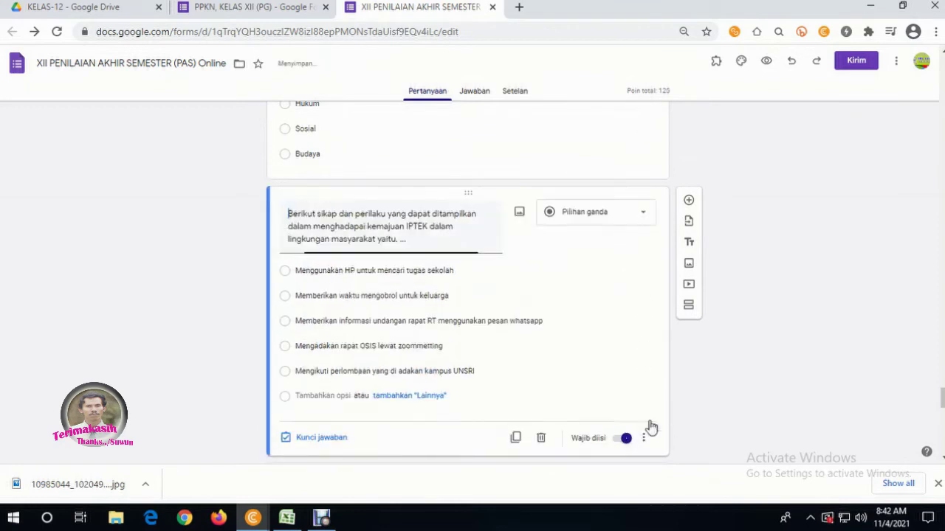
left_click(648, 438)
left_click(674, 442)
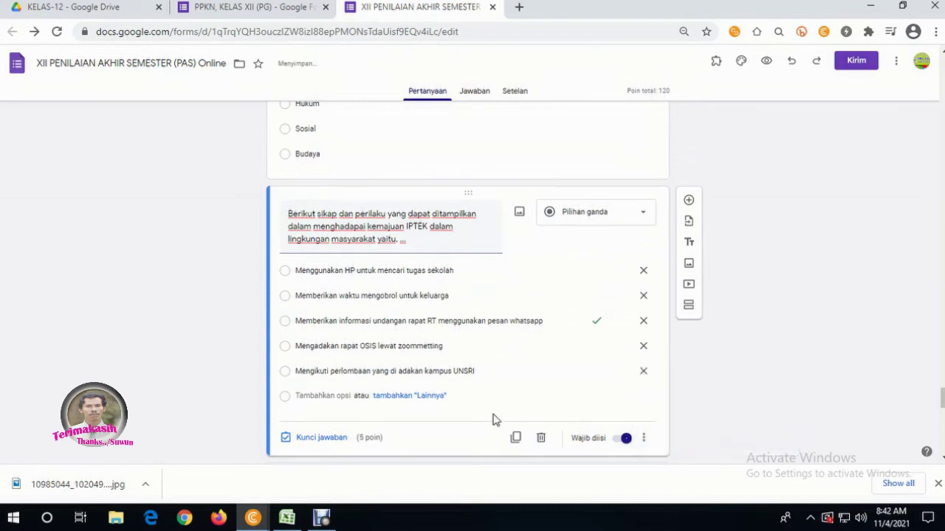
- Give the "Yang merupakan konsep negara kesatuan..." question 5 points and shuffle its option order
scroll(414, 365, "down", 2)
left_click(405, 365)
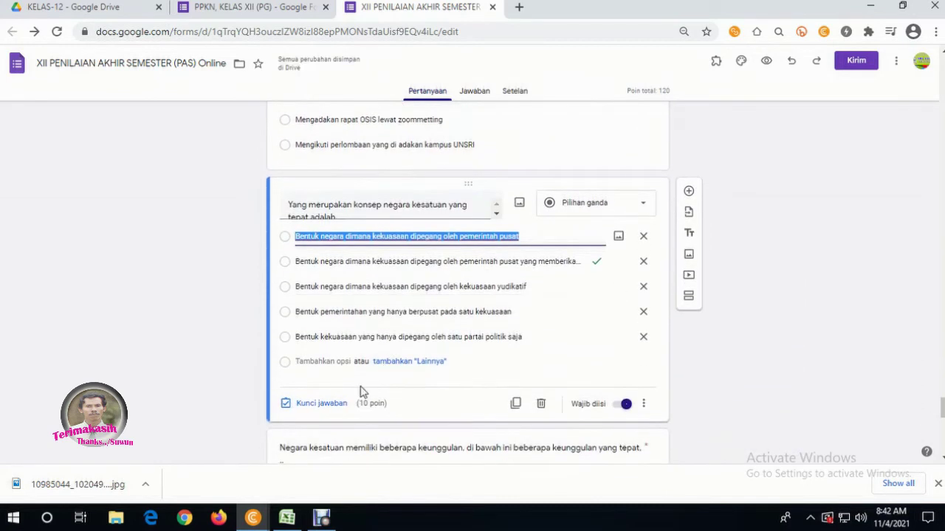
left_click(321, 404)
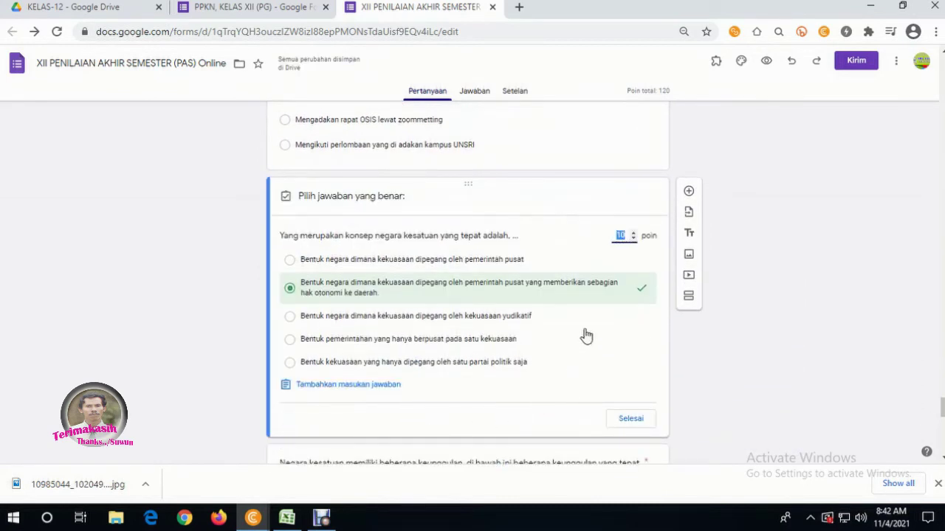
type("5")
left_click(631, 418)
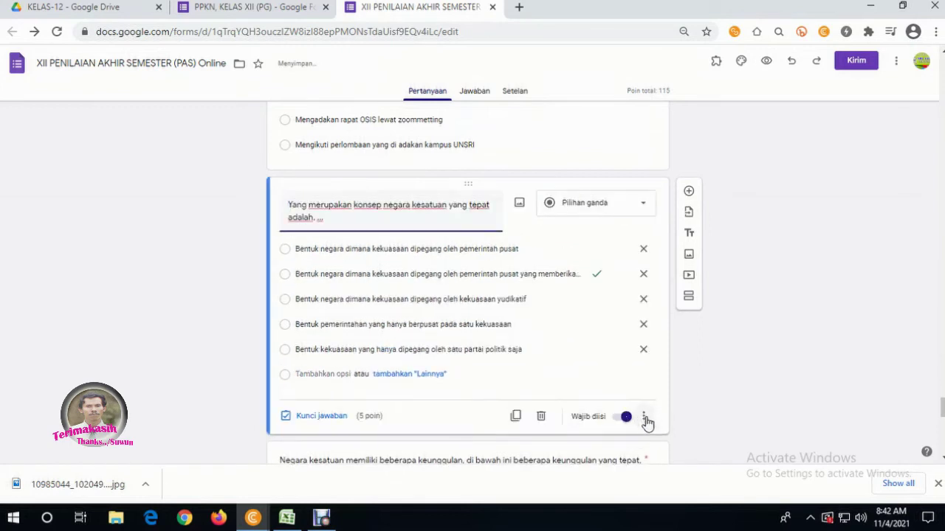
left_click(645, 419)
left_click(669, 438)
- Set the "Negara kesatuan memiliki beberapa keunggulan..." question to 5 points and turn on option shuffling
scroll(443, 376, "down", 2)
left_click(389, 371)
scroll(389, 371, "down", 2)
left_click(314, 327)
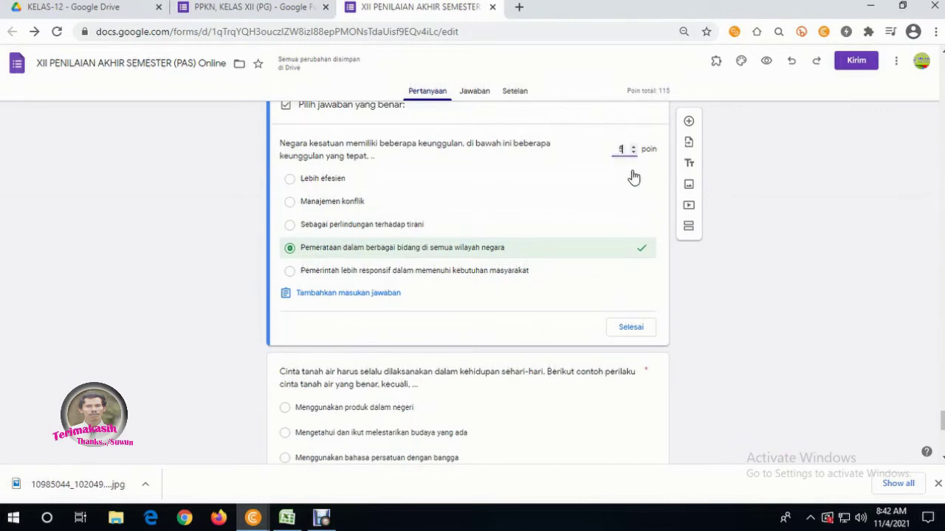
type("5")
left_click(631, 327)
scroll(632, 331, "down", 1)
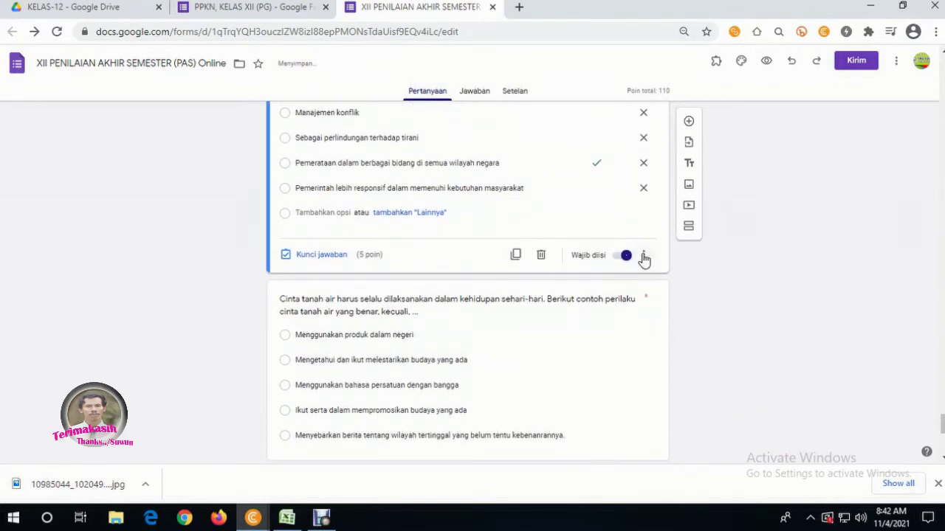
left_click(644, 256)
left_click(669, 359)
- Assign 5 points to the "Cinta tanah air..." question and shuffle its option order
left_click(466, 362)
scroll(469, 347, "down", 4)
left_click(316, 164)
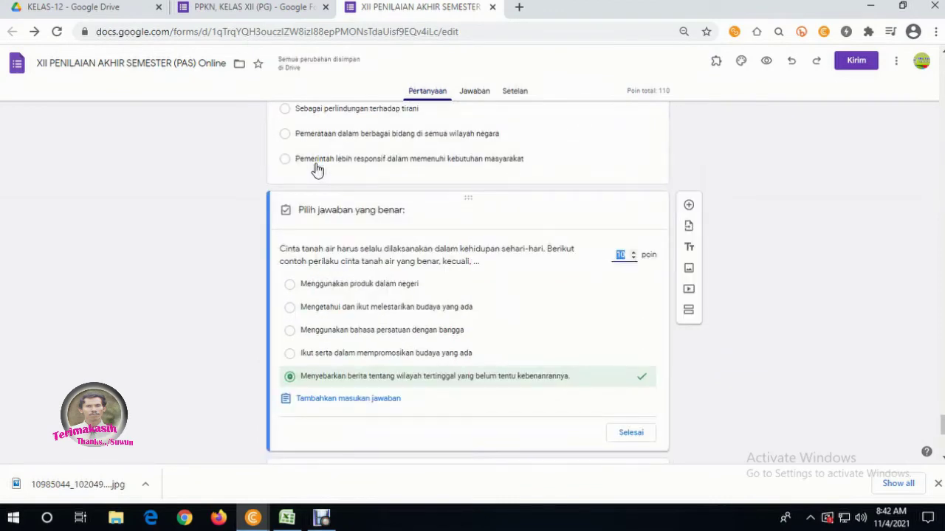
left_click(631, 433)
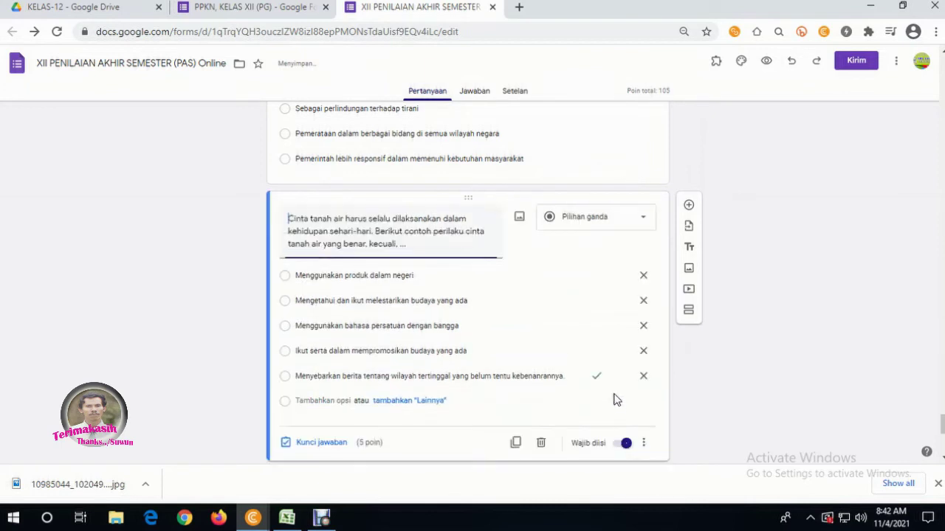
left_click(643, 443)
left_click(677, 447)
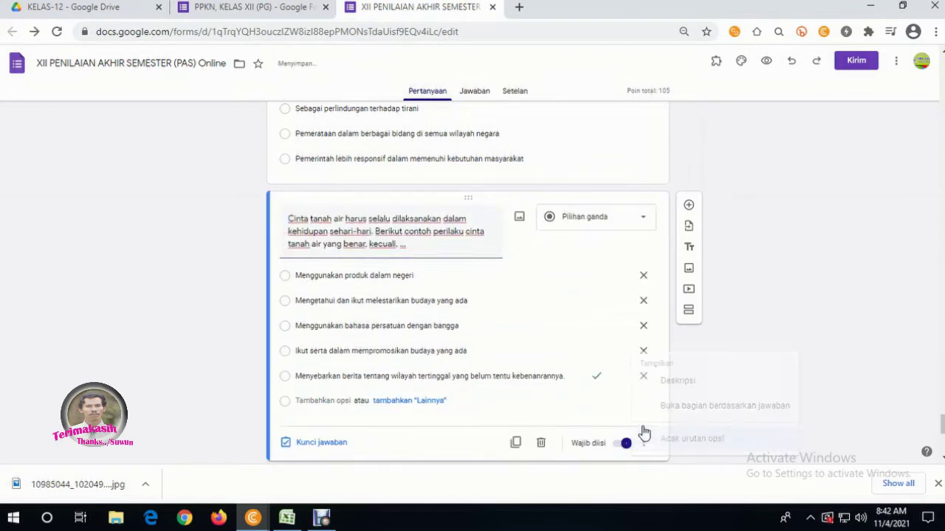
- Set the "Keberadaan Negara Kesatuan Republik Indonesia..." question to 5 points and shuffle its options
scroll(506, 350, "down", 1)
scroll(507, 350, "down", 3)
left_click(449, 295)
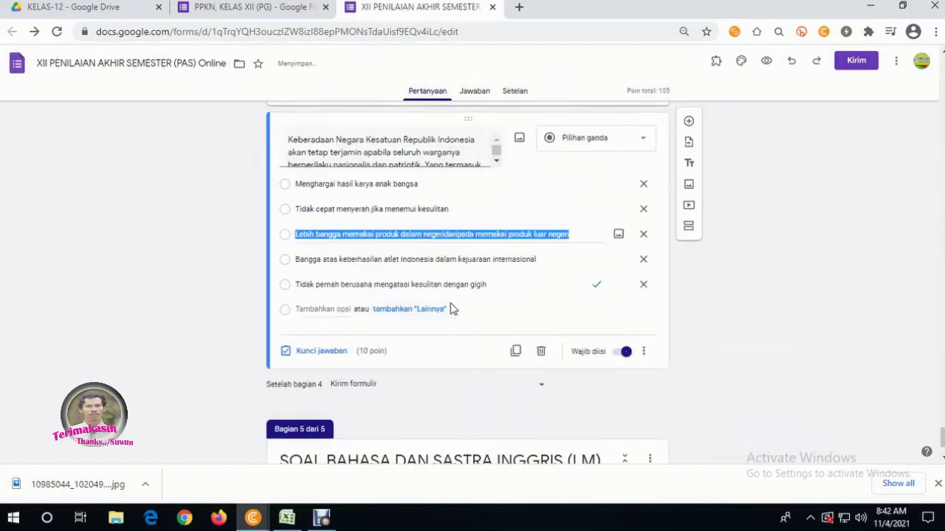
left_click(322, 351)
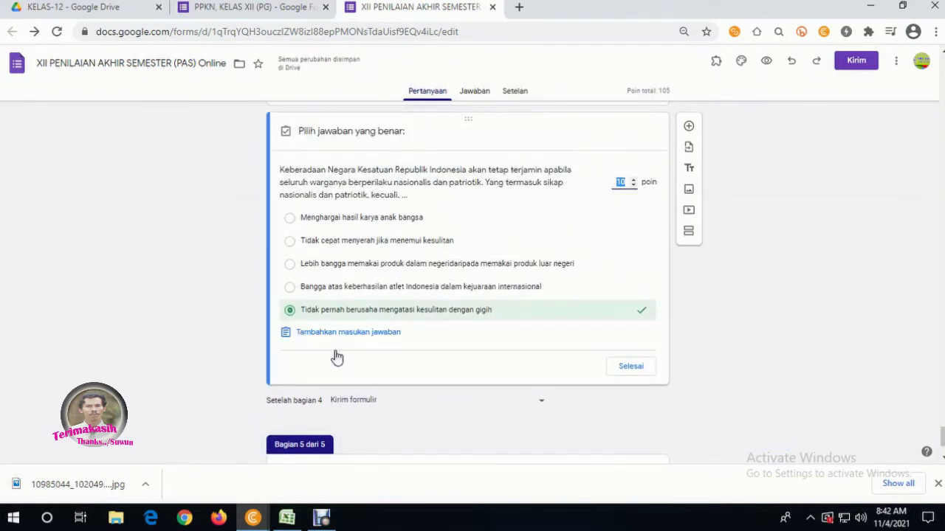
type("5")
left_click(619, 375)
left_click(645, 376)
left_click(677, 442)
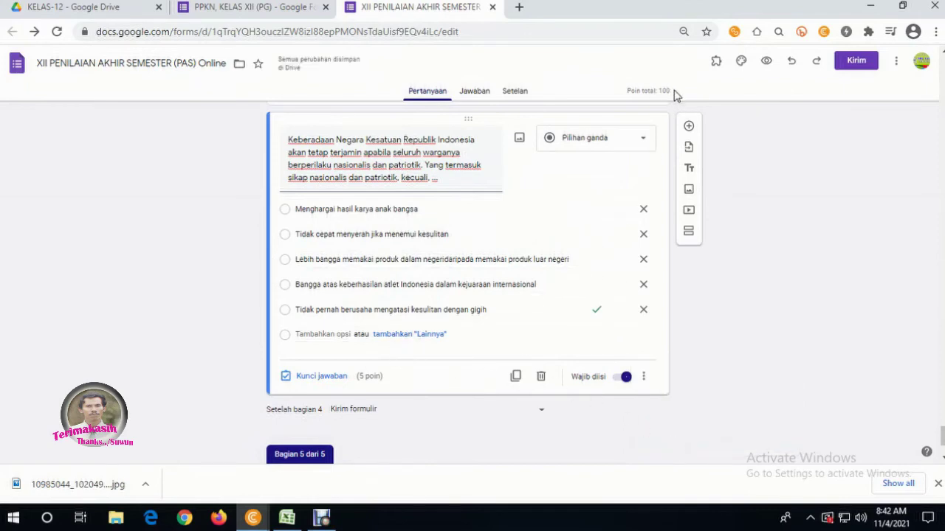
- Review the last PPKN questions and the total points, down to the SOAL BAHASA DAN SASTRA INGGRIS (LM) section
scroll(525, 258, "up", 10)
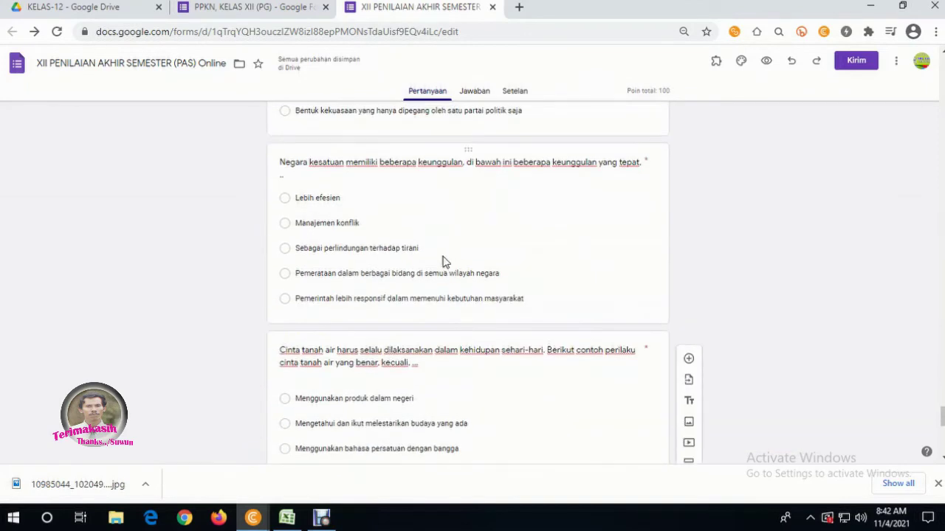
scroll(442, 262, "up", 3)
scroll(443, 261, "down", 7)
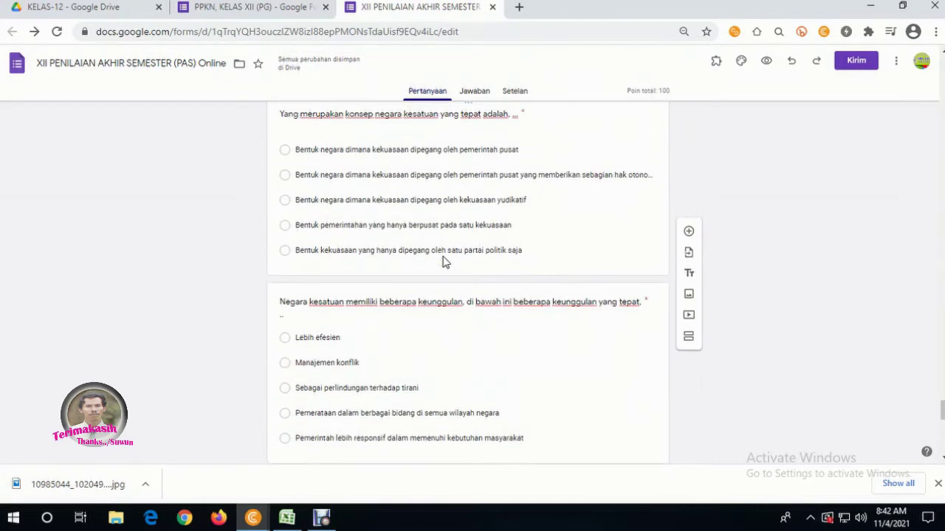
scroll(452, 266, "down", 2)
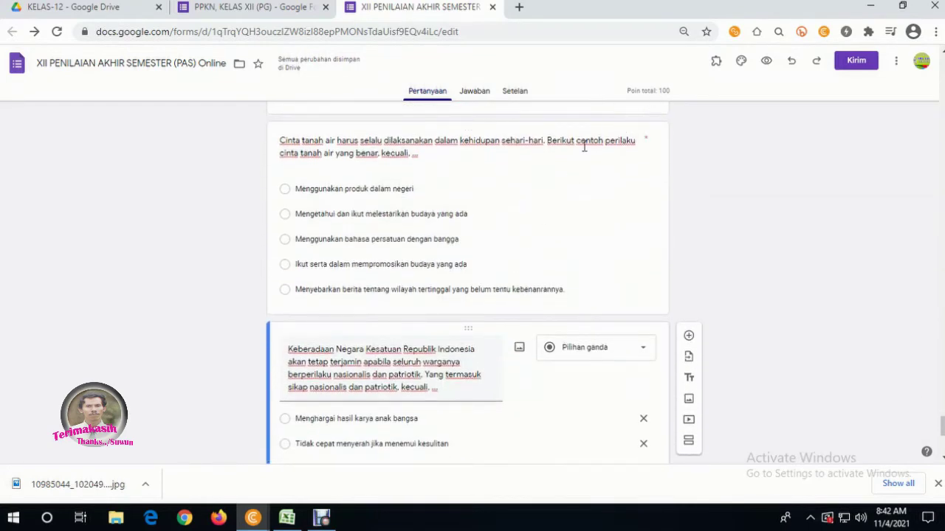
scroll(544, 207, "down", 2)
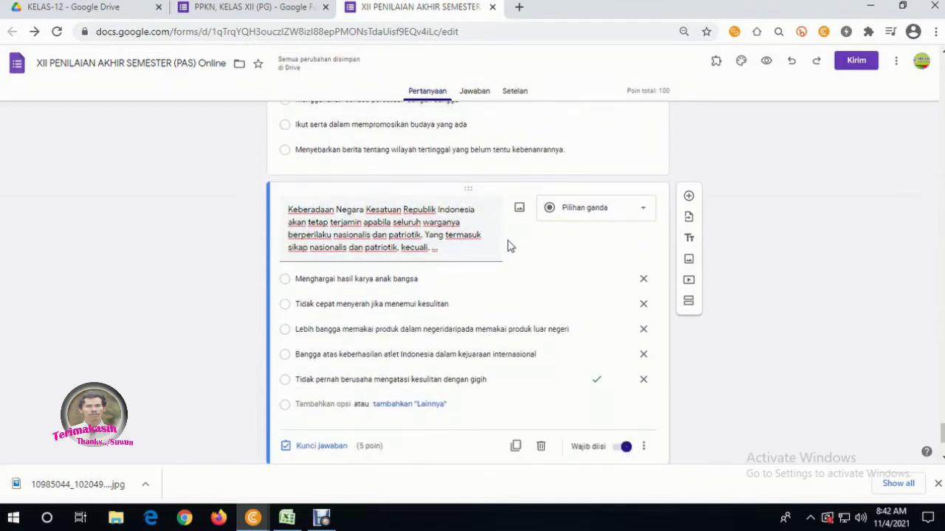
scroll(435, 299, "down", 1)
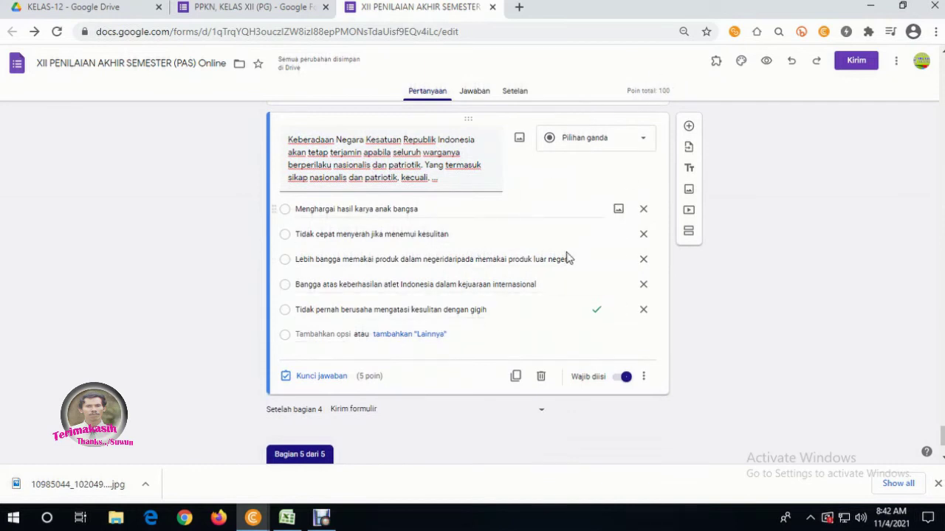
scroll(483, 255, "down", 2)
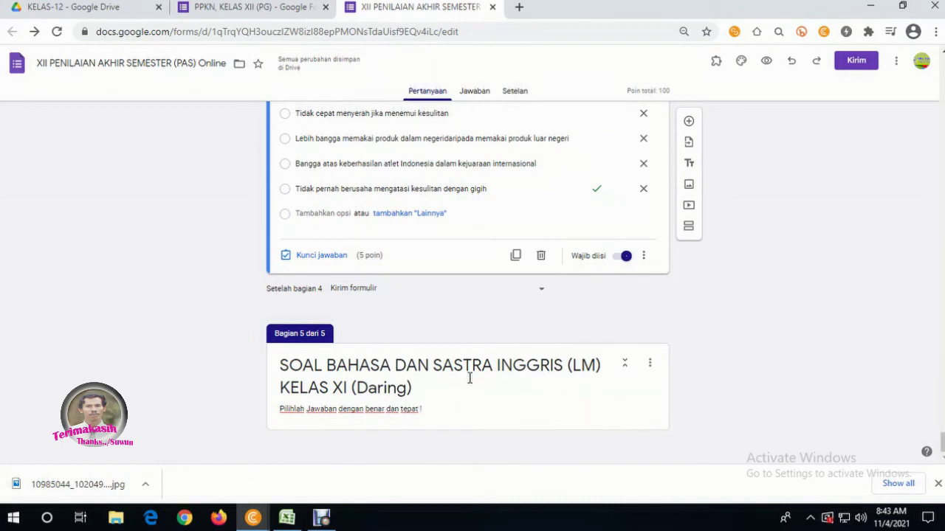
- Close the PPKN source form and open the PAS-Ulangan Bahasa dan Sastra Inggris Kelas XII form from the KELAS-12 folder
left_click(234, 6)
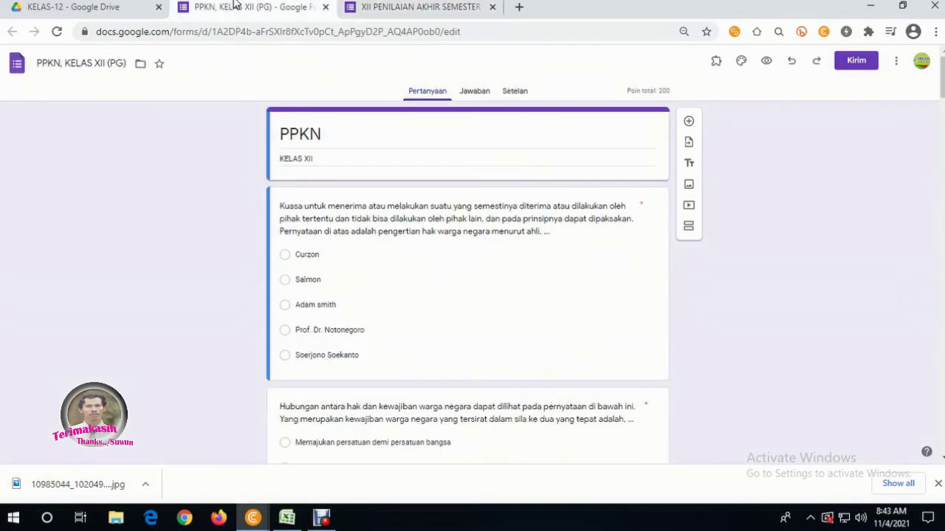
left_click(324, 7)
left_click(65, 9)
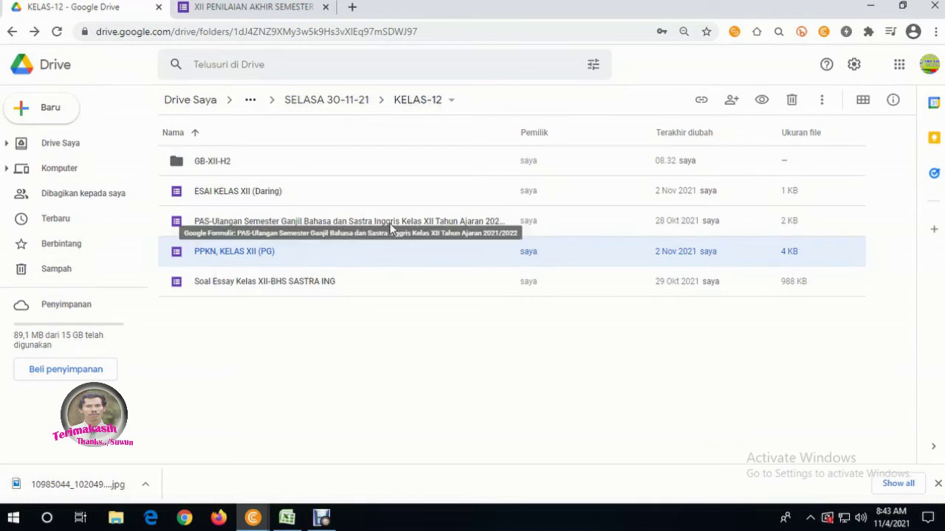
left_click(417, 225)
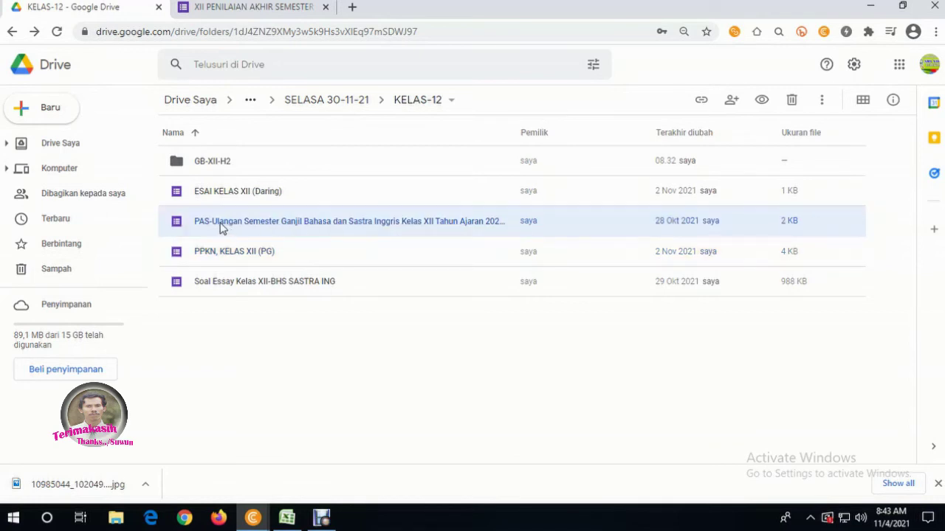
double_click(220, 229)
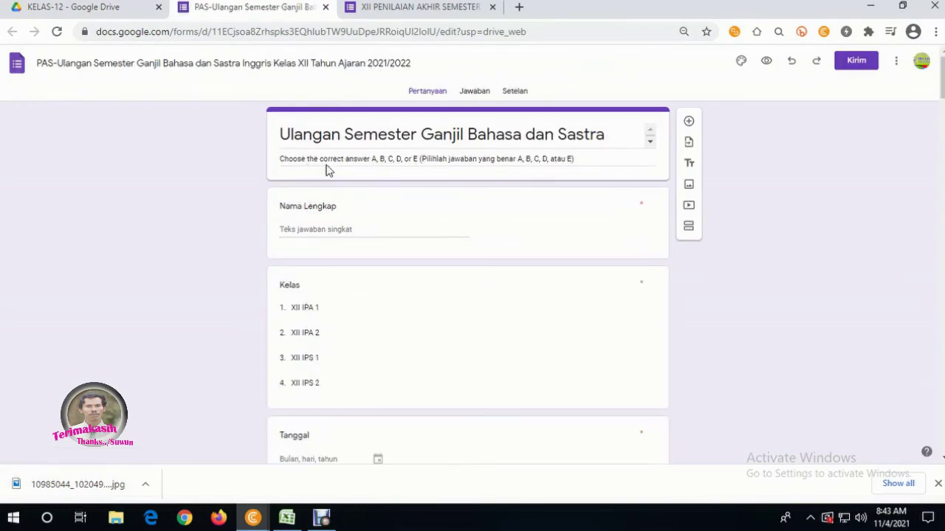
- In section 5 of the exam form, start importing questions from "PAS-Ulangan Semester Ganjil Bahasa dan Sastra Inggris Kelas XII Tahun Ajaran 2021/2022"
left_click(402, 7)
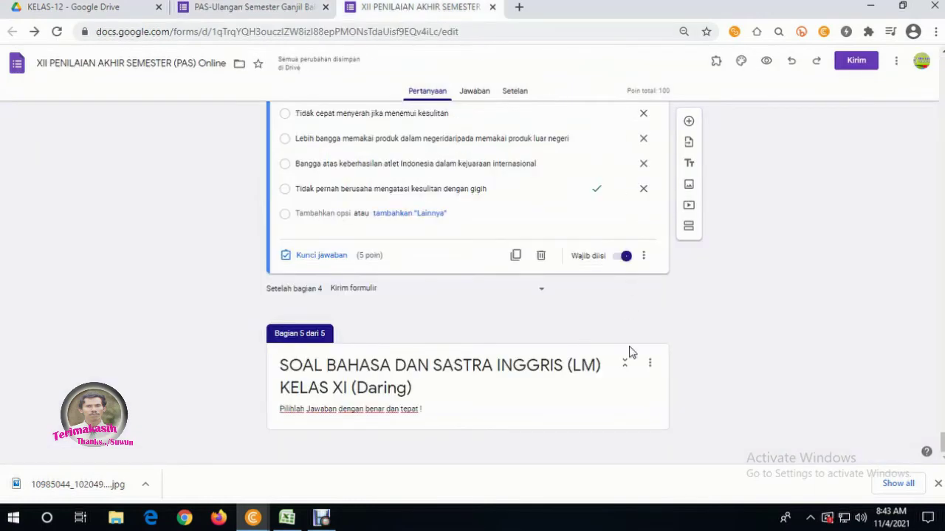
left_click(462, 392)
triple_click(446, 408)
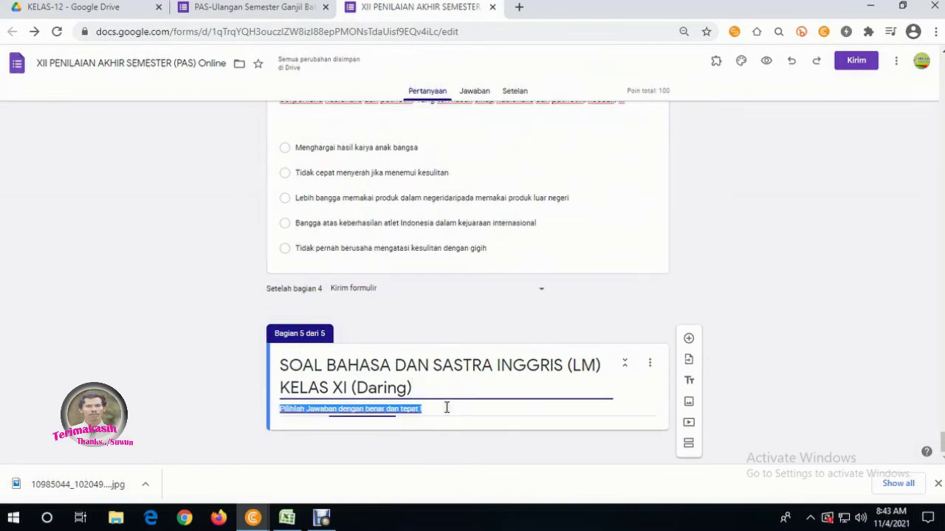
left_click(426, 388)
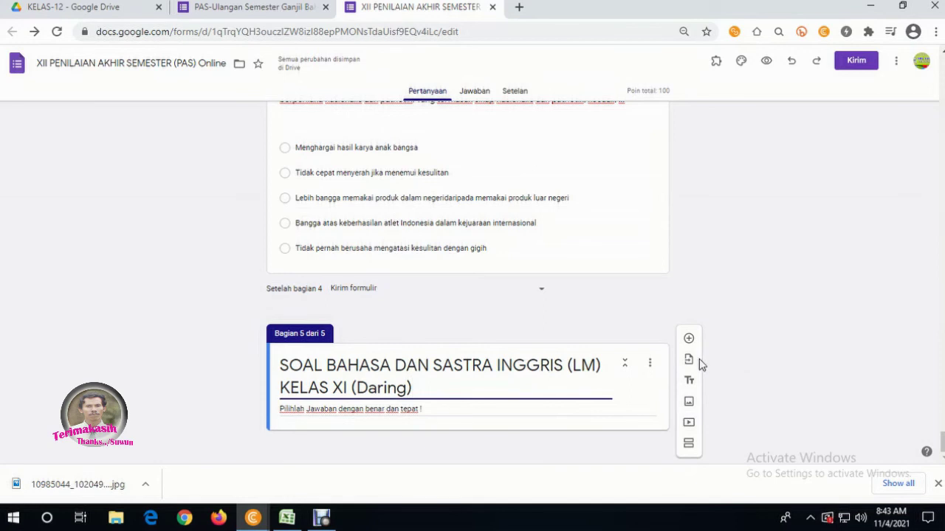
left_click(689, 361)
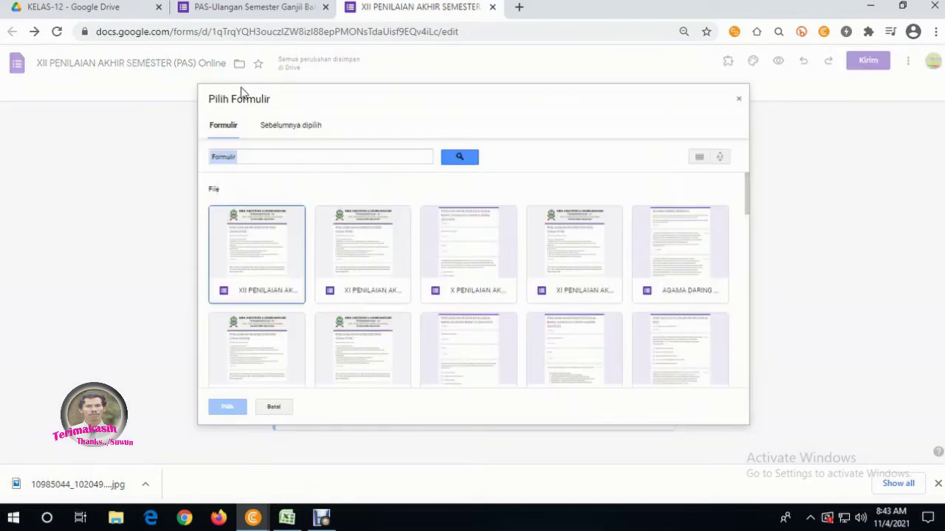
left_click(273, 155)
type("a")
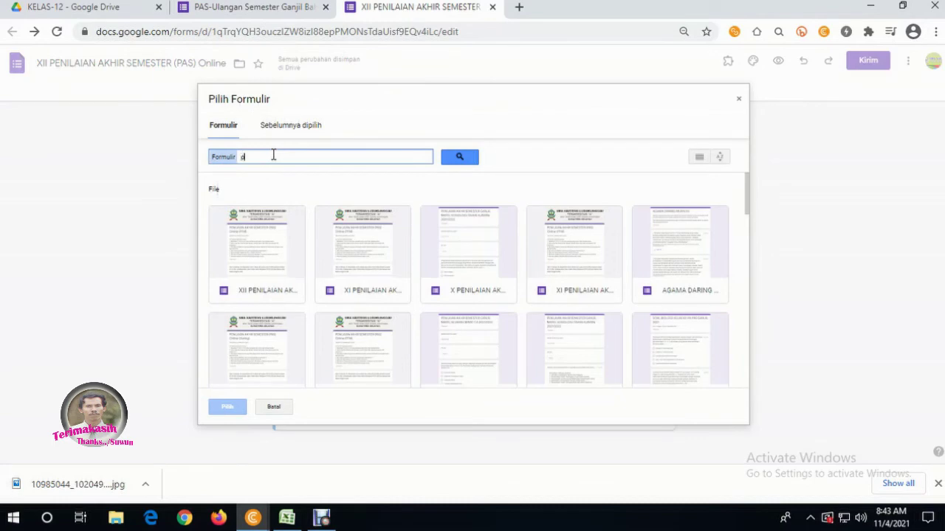
key("BackSpace")
type("PA")
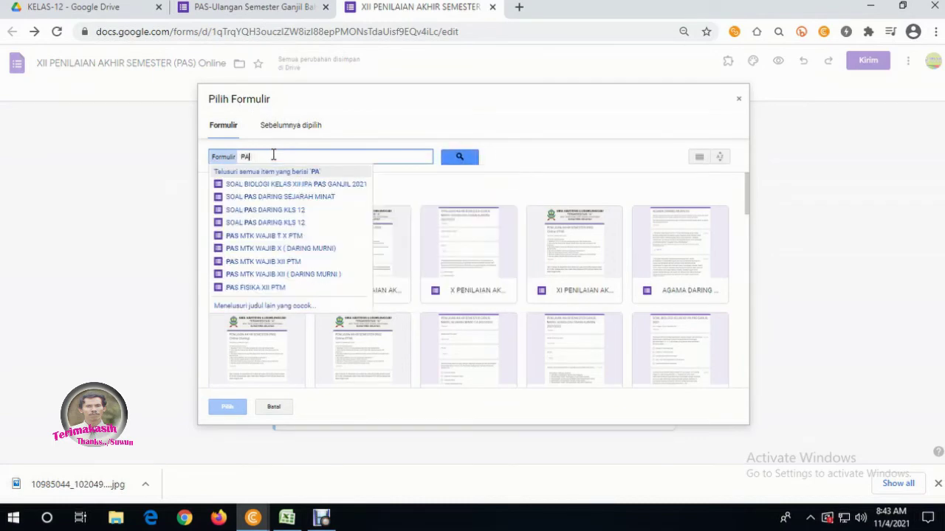
type("S")
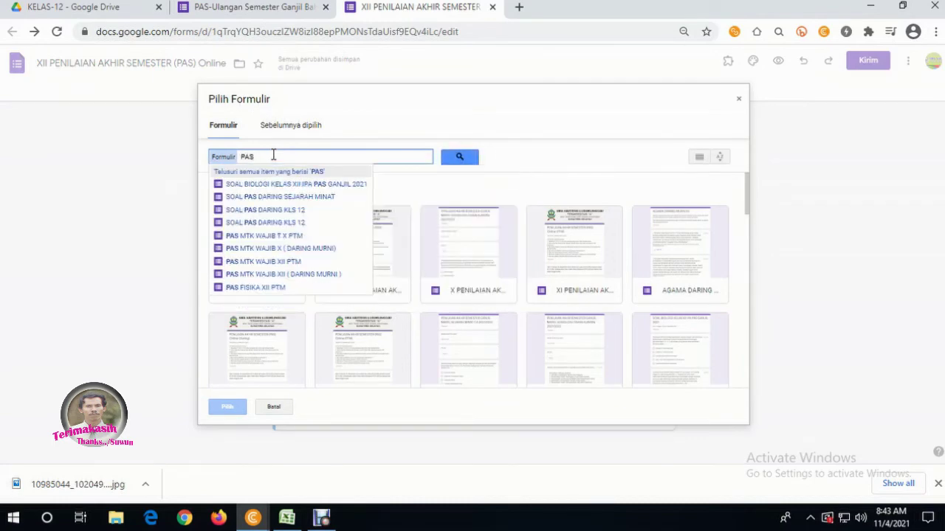
type("-U")
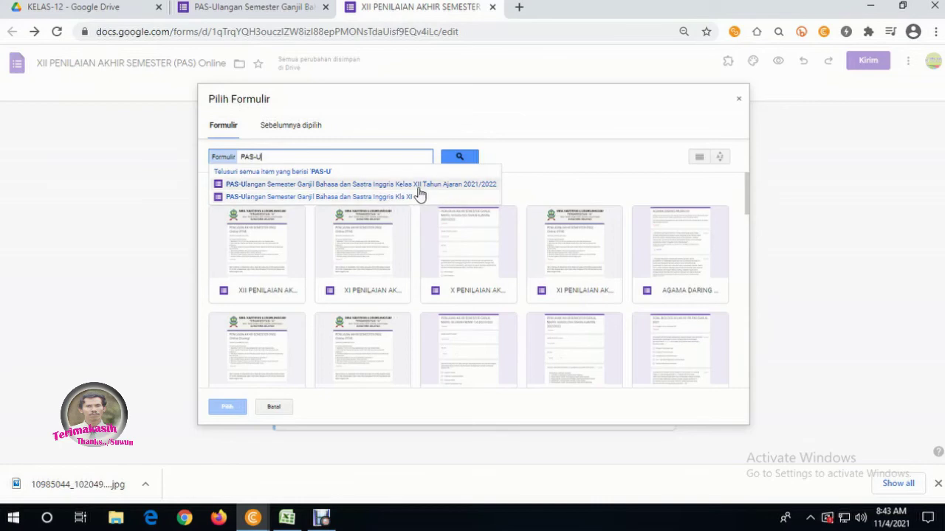
left_click(284, 185)
double_click(377, 272)
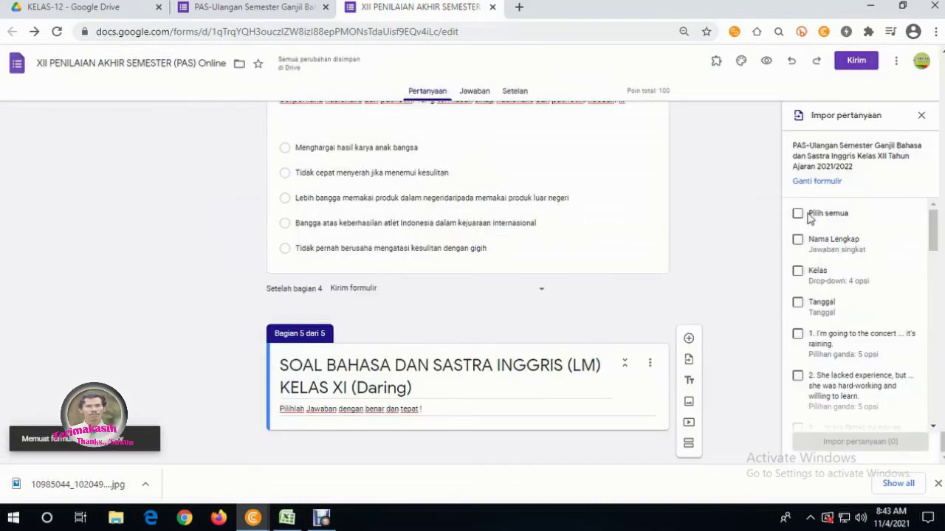
- Compare the importable question list with the identity fields and first questions in the source form
scroll(840, 285, "down", 1)
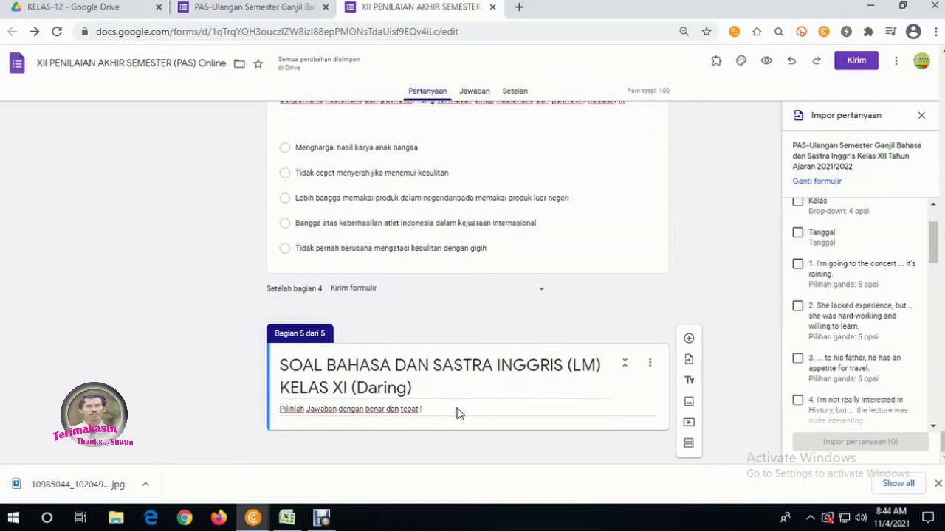
left_click(233, 7)
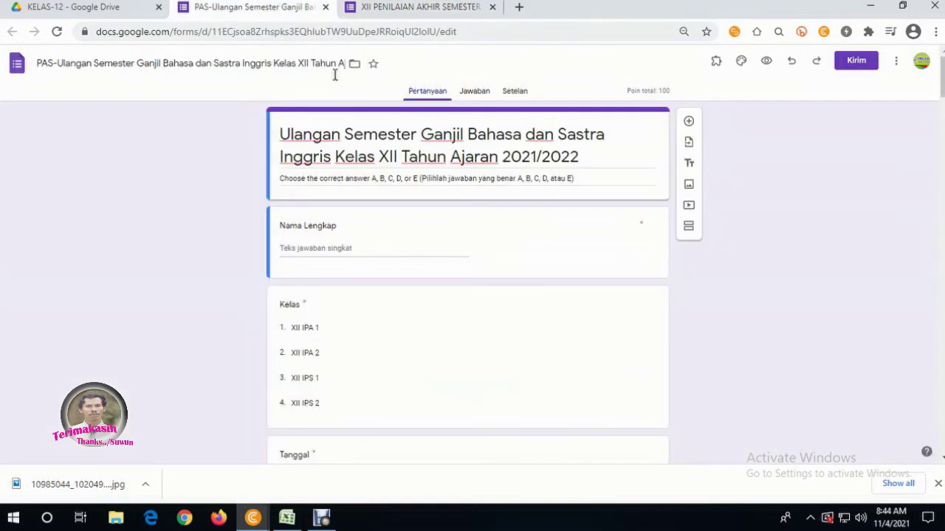
scroll(406, 225, "down", 5)
scroll(407, 224, "down", 1)
scroll(390, 200, "up", 1)
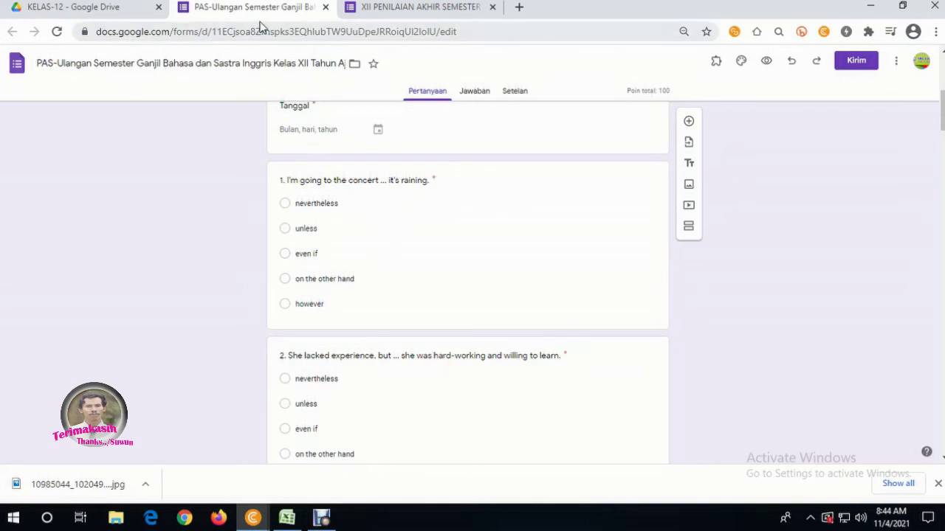
left_click(400, 9)
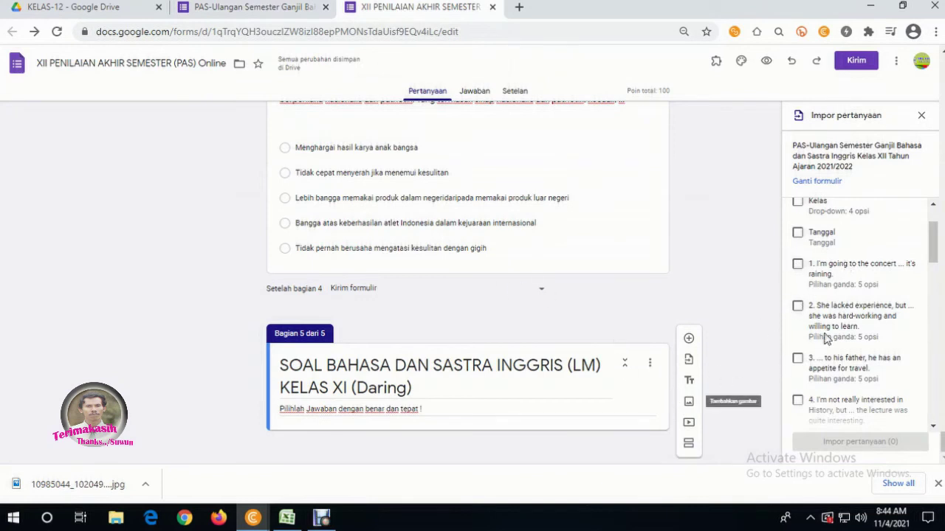
- Select all questions for import except Nama Lengkap, Kelas and Tanggal
scroll(827, 337, "up", 2)
left_click(797, 214)
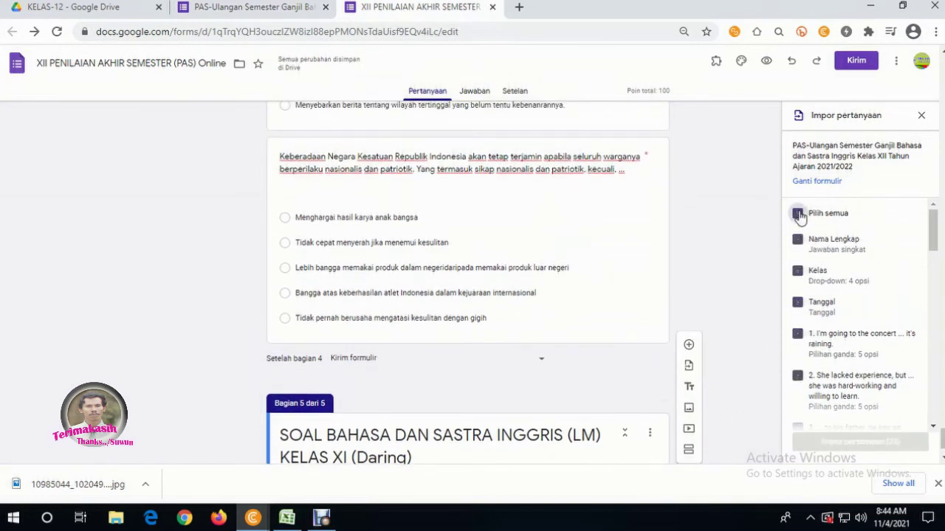
scroll(876, 276, "down", 1)
scroll(868, 273, "up", 2)
left_click(797, 240)
left_click(797, 271)
left_click(797, 302)
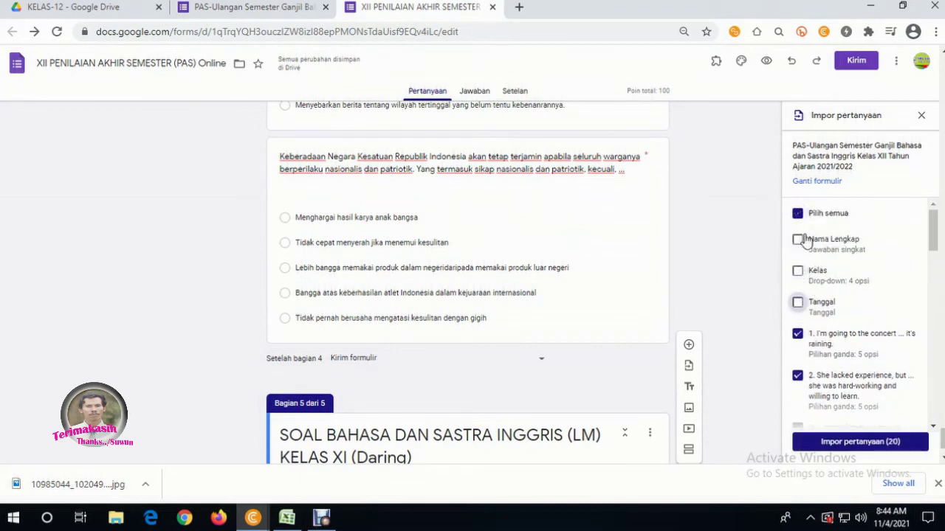
scroll(856, 295, "down", 5)
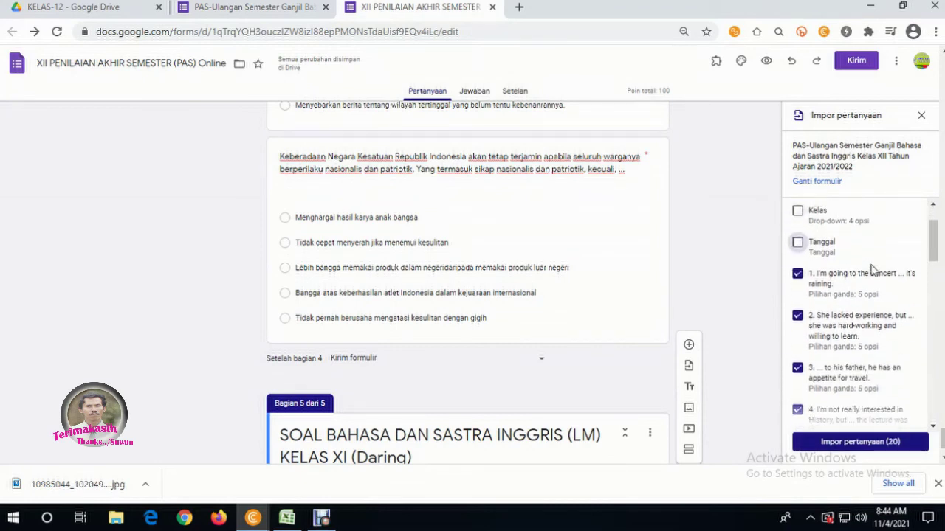
scroll(466, 329, "down", 1)
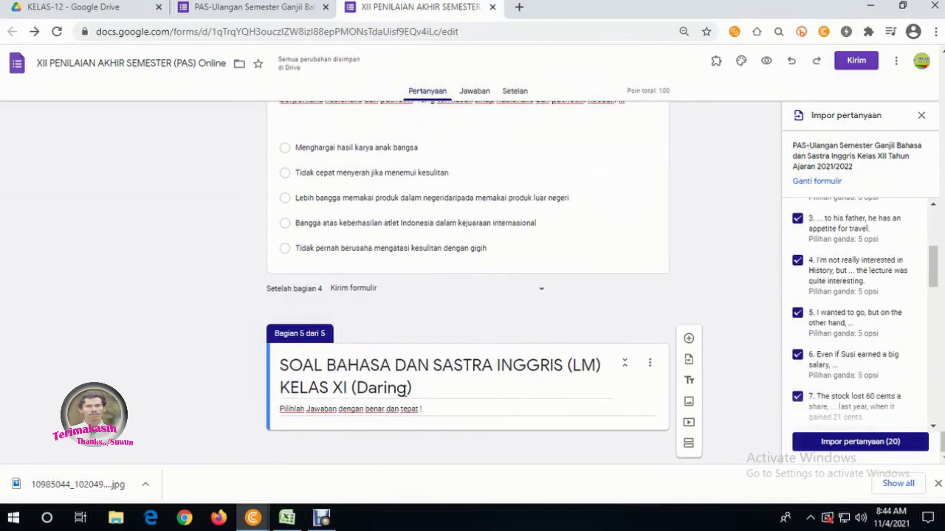
- Replace "Daring" with "PTM" in the SOAL BAHASA DAN SASTRA INGGRIS (LM) section title
left_click(399, 389)
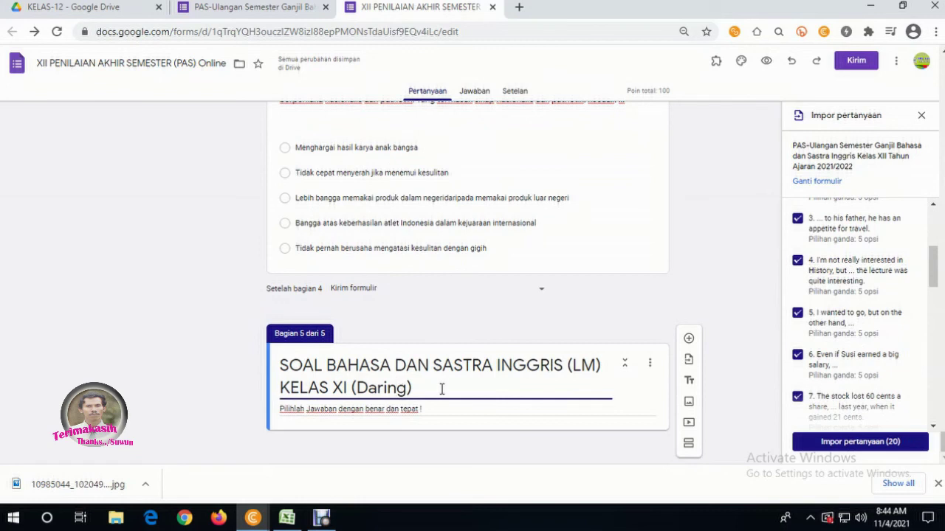
key("BackSpace")
key("BackSpace")
key("BackSpace")
type("pt")
key("BackSpace")
key("BackSpace")
type("PTM")
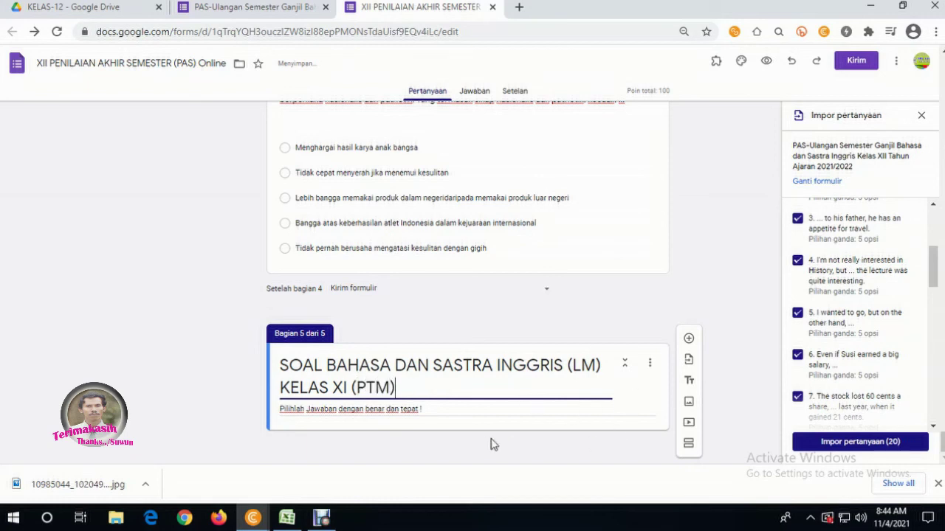
- Import the selected English questions into section 5 and check them from question 1 through question 20
left_click(874, 449)
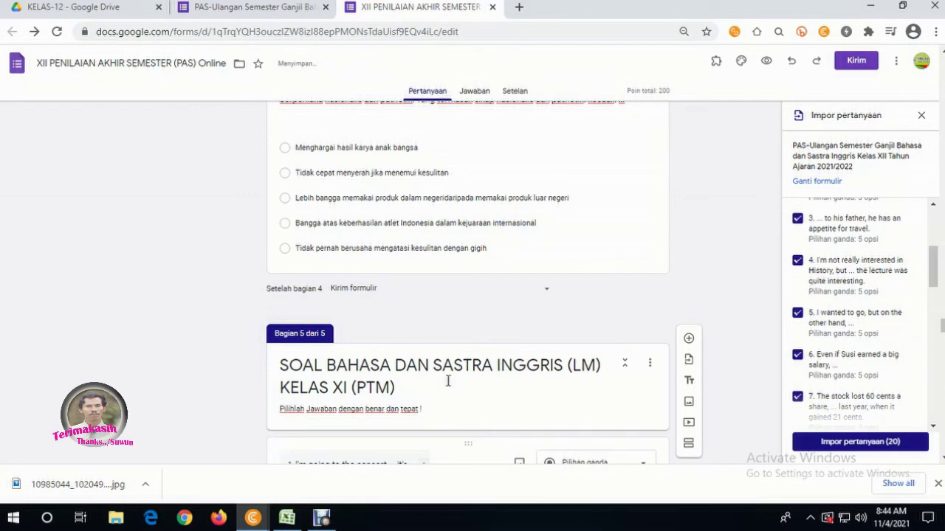
left_click(443, 339)
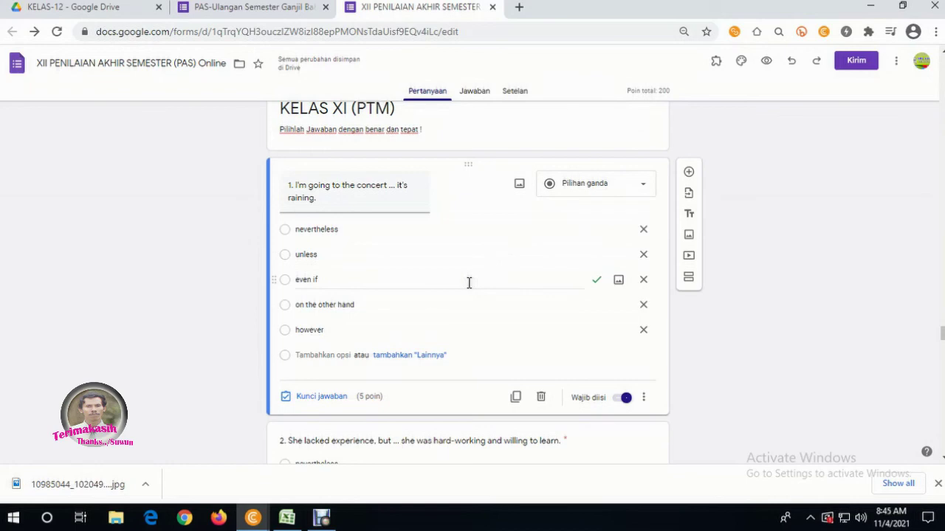
scroll(468, 283, "down", 10)
scroll(468, 282, "down", 15)
scroll(468, 286, "down", 10)
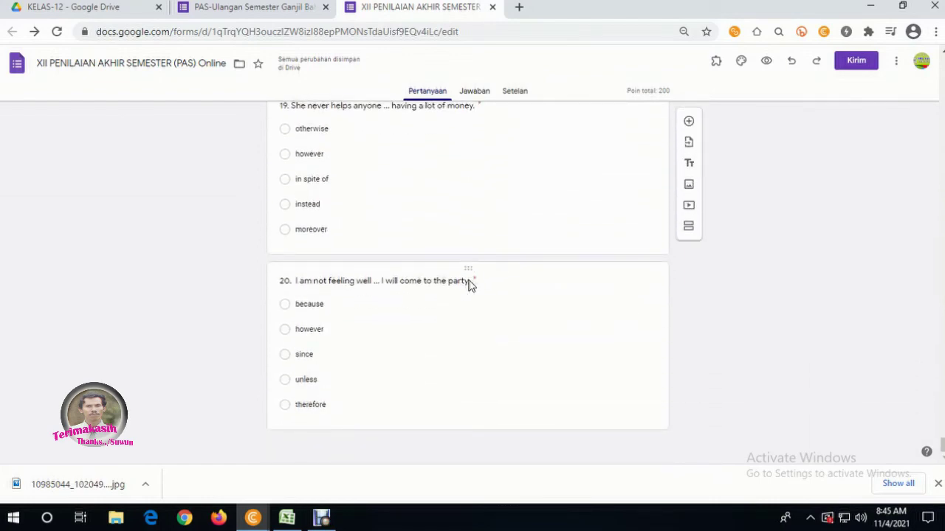
- Preview the exam form as respondents see it, down to the TOKEN UJIAN question, and return to editing its IDENTITAS PESERTA UJIAN section
scroll(455, 351, "up", 20)
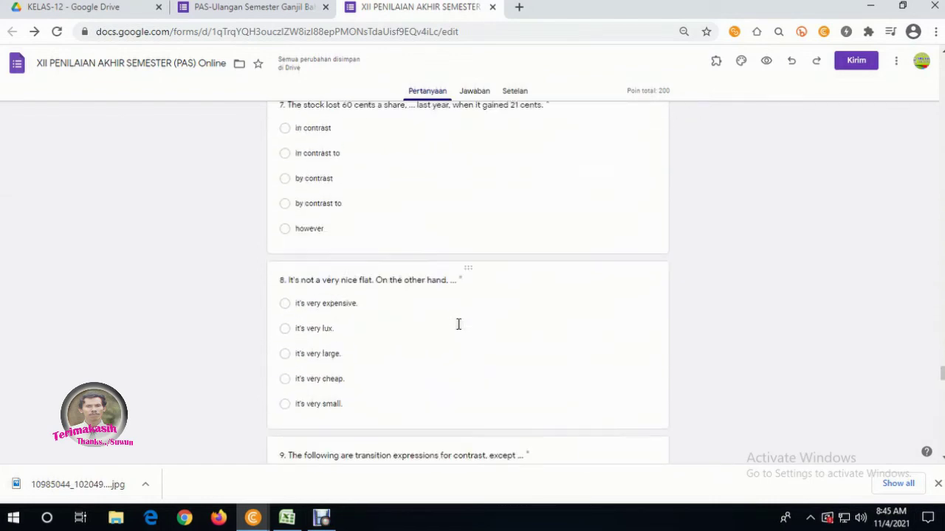
scroll(458, 324, "up", 20)
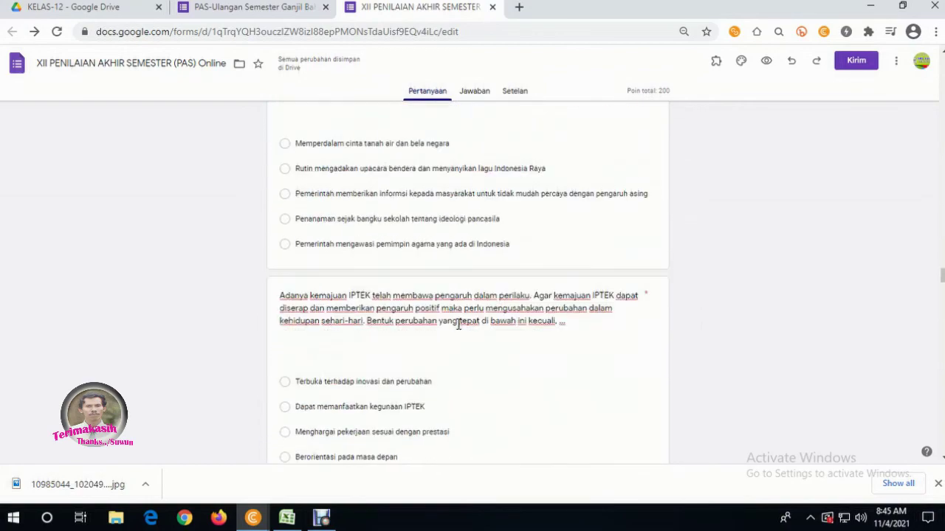
scroll(458, 324, "up", 20)
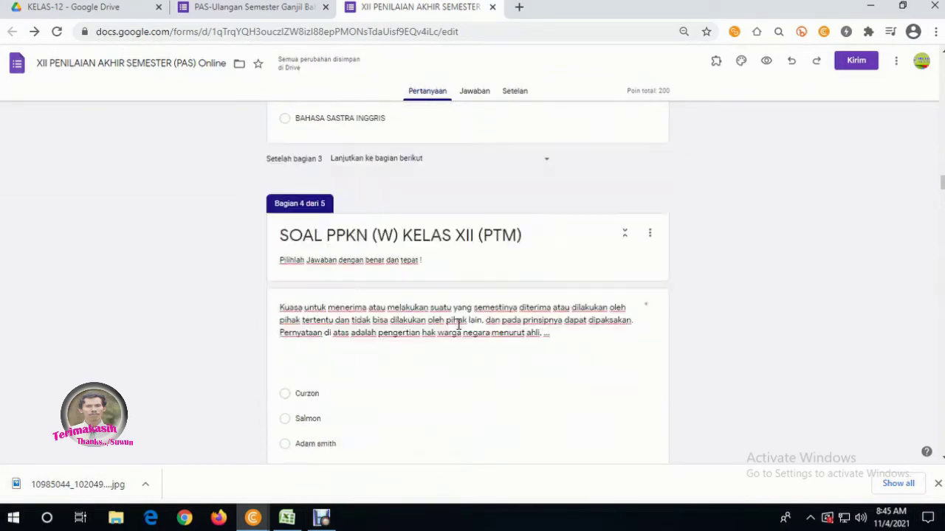
scroll(458, 324, "up", 20)
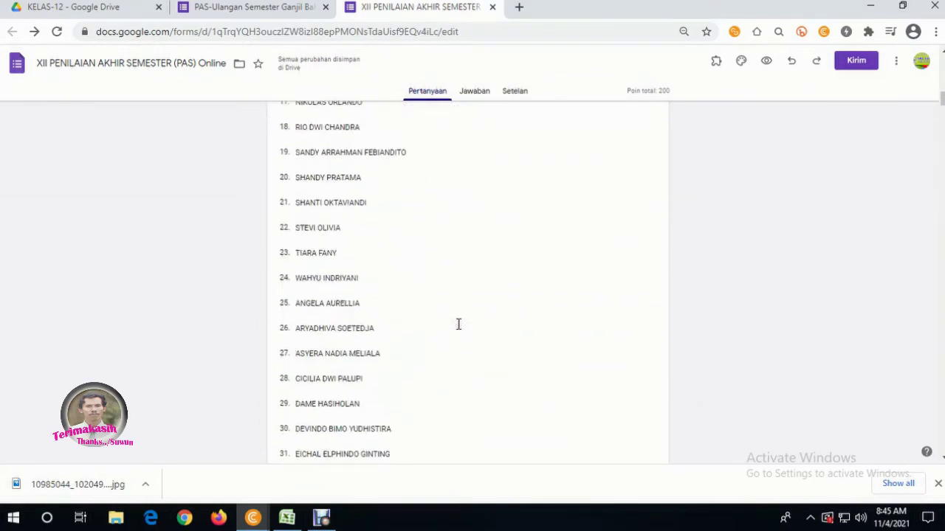
scroll(753, 206, "up", 10)
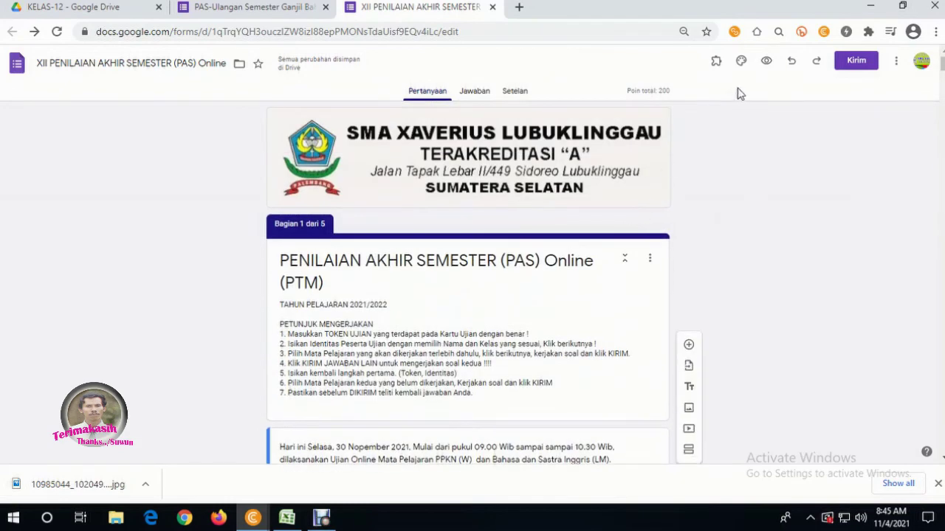
left_click(767, 62)
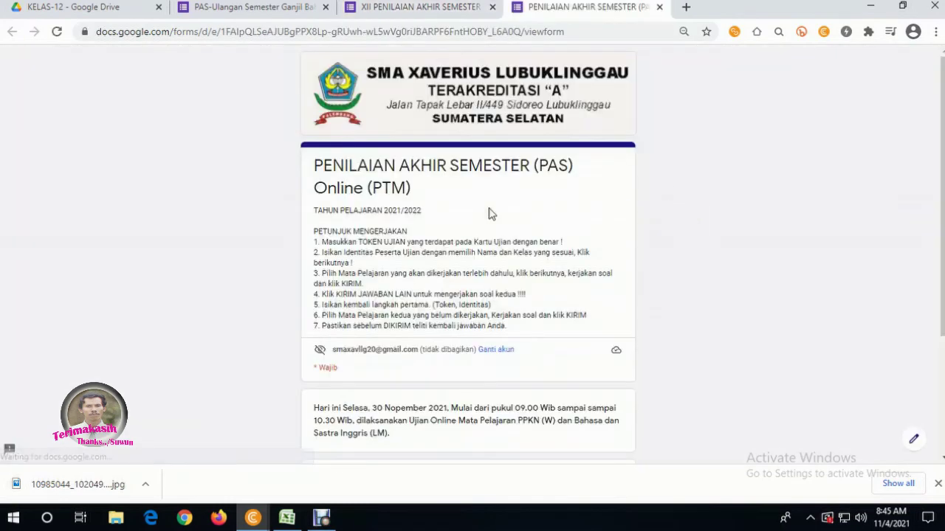
scroll(552, 319, "down", 3)
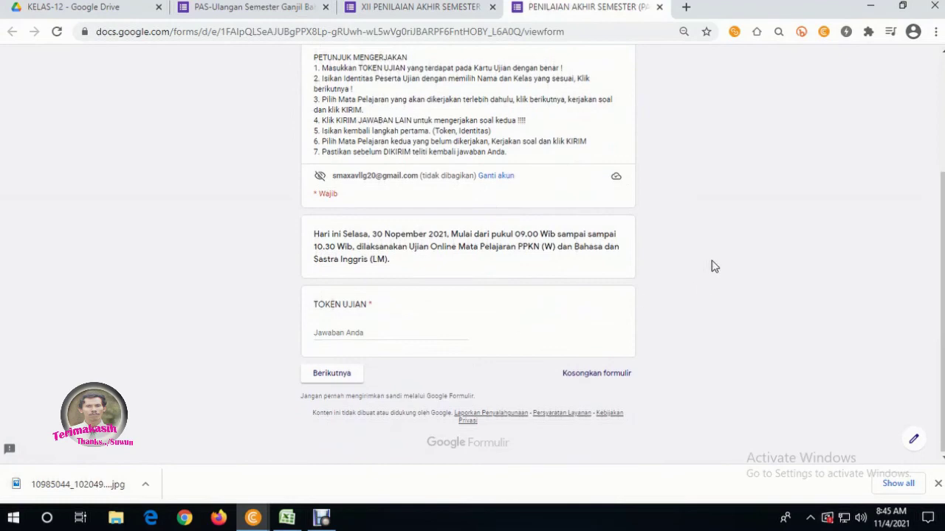
scroll(713, 266, "up", 3)
left_click(454, 9)
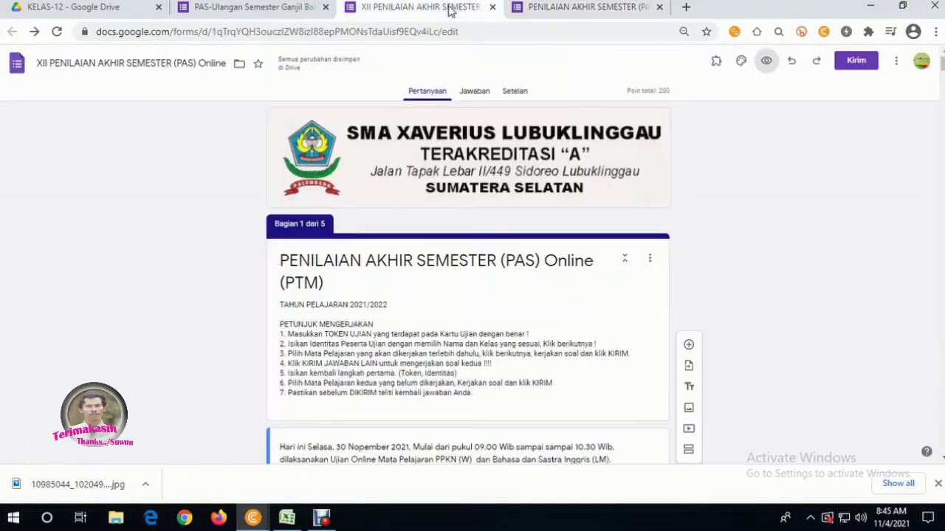
left_click(659, 7)
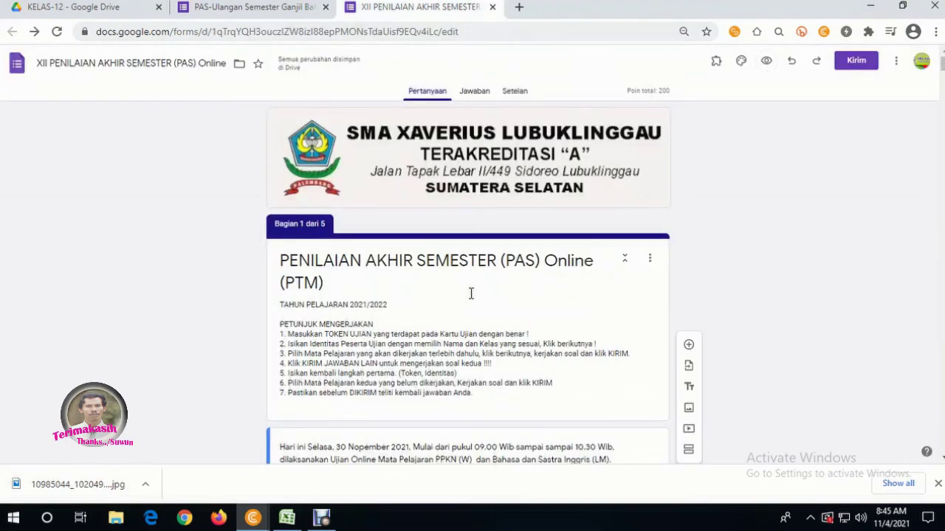
scroll(471, 294, "down", 6)
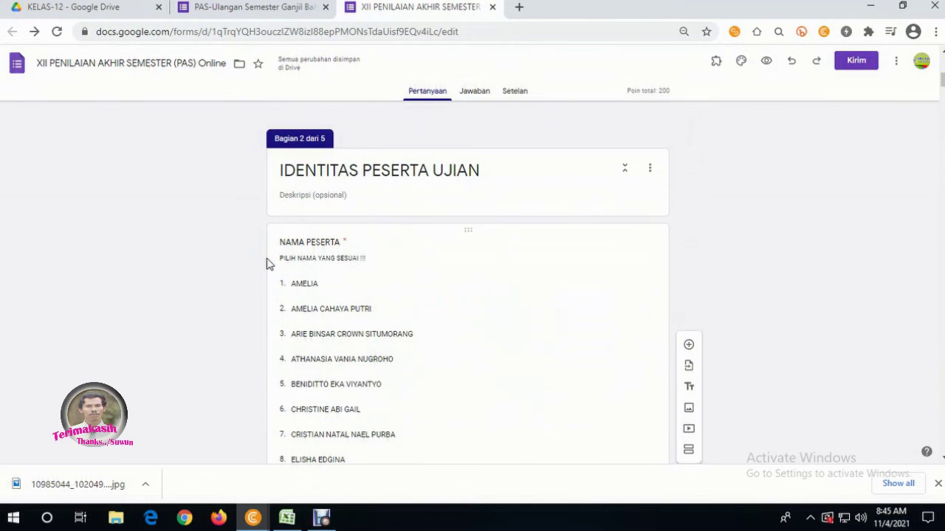